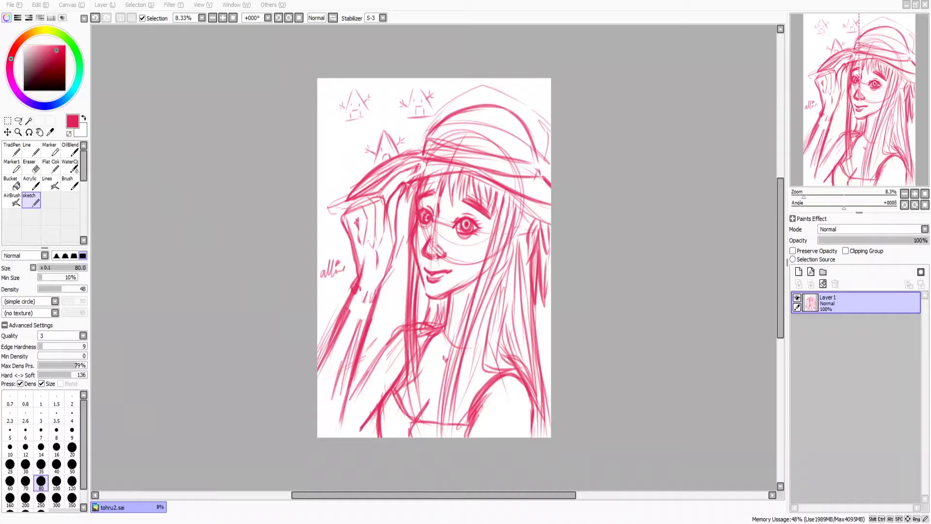
- Add a new ink layer and fade the sketch layer to 44% opacity
left_click(799, 272)
left_click(834, 323)
left_click_drag(920, 240, 866, 240)
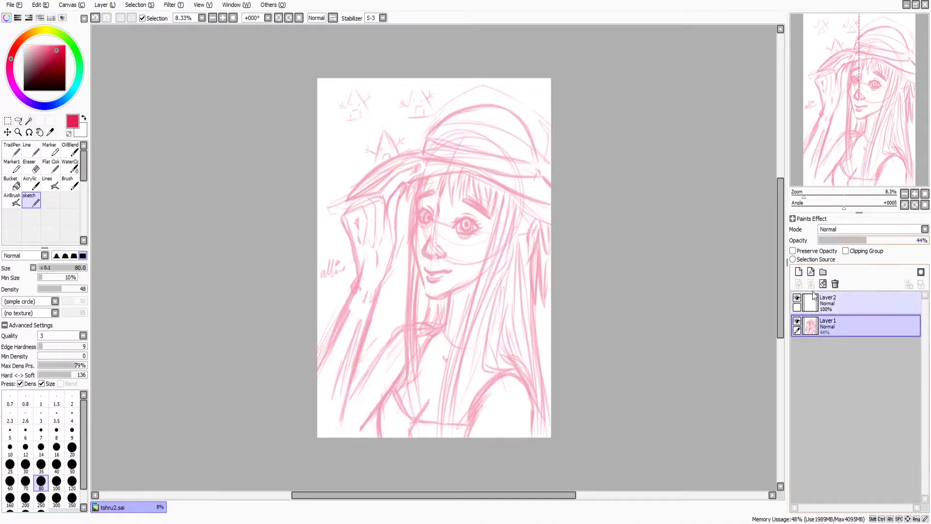
left_click(834, 300)
scroll(432, 185, "up", 1)
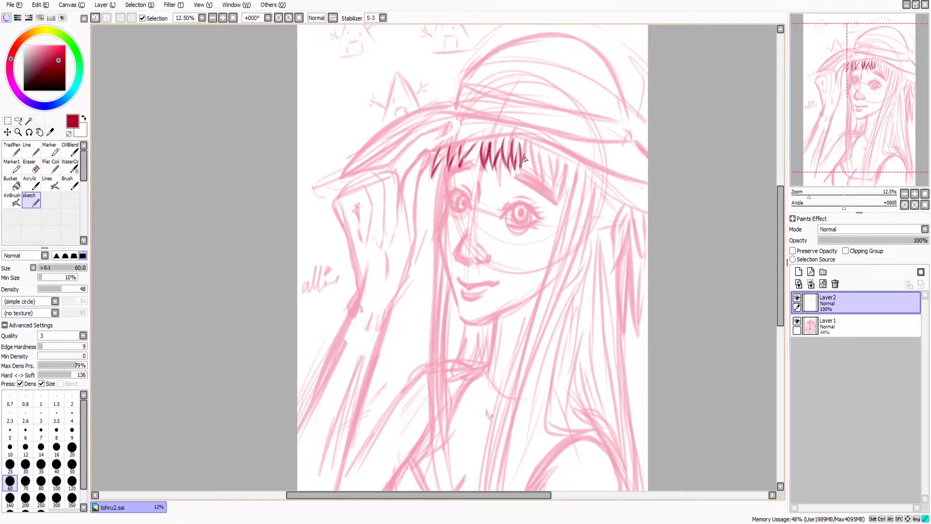
- Ink the zigzag bangs, cheek, jawline and a redrawn long hair line in dark red
mouse_move(525, 160)
left_mouse_down()
mouse_move(549, 156)
mouse_move(573, 170)
left_mouse_up()
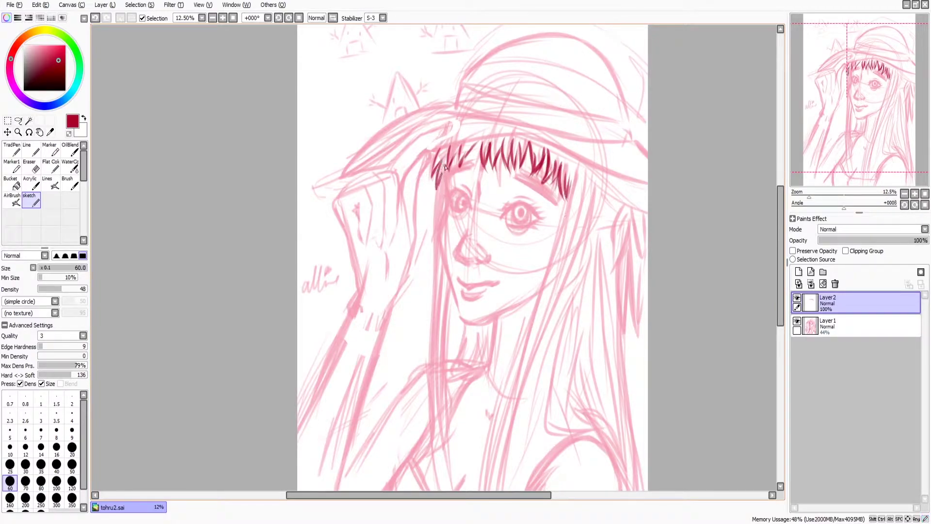
left_click_drag(447, 202, 463, 314)
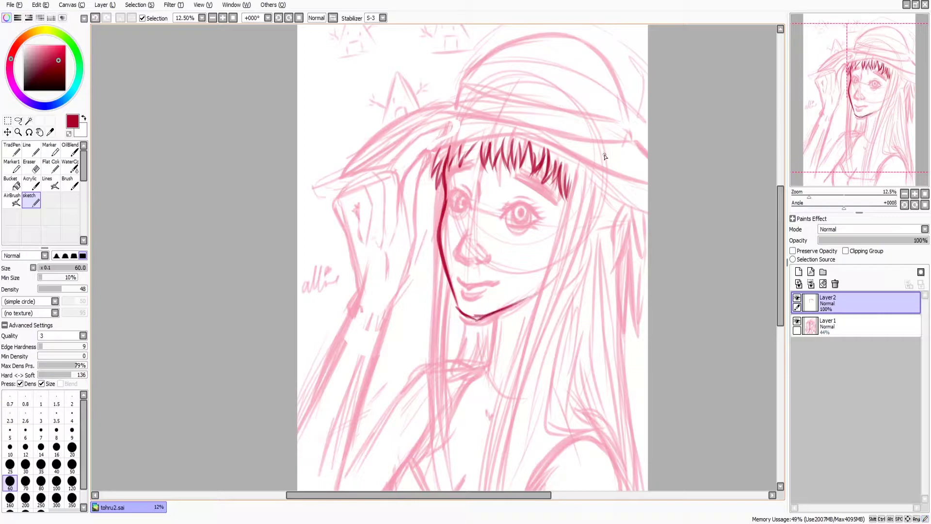
left_click_drag(572, 175, 490, 485)
scroll(579, 131, "down", 5)
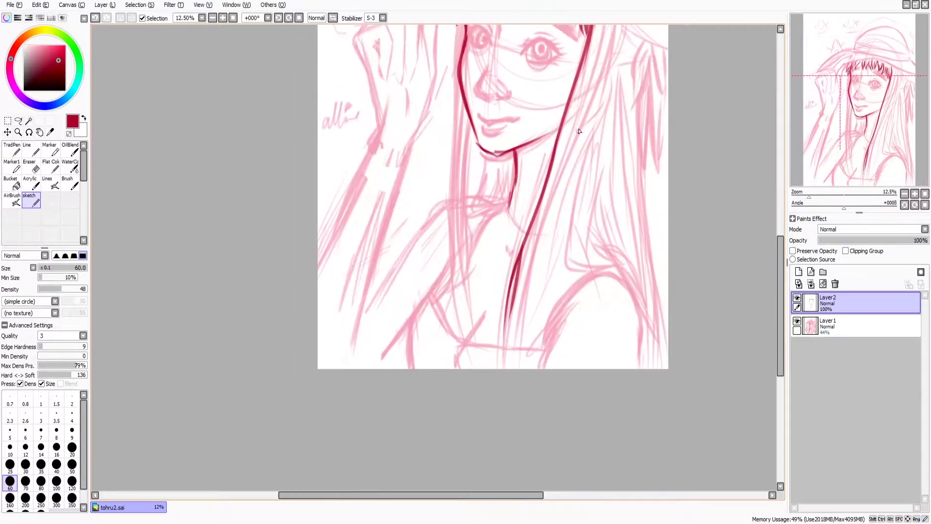
key("ctrl+z")
left_click_drag(588, 34, 527, 369)
scroll(599, 197, "up", 3)
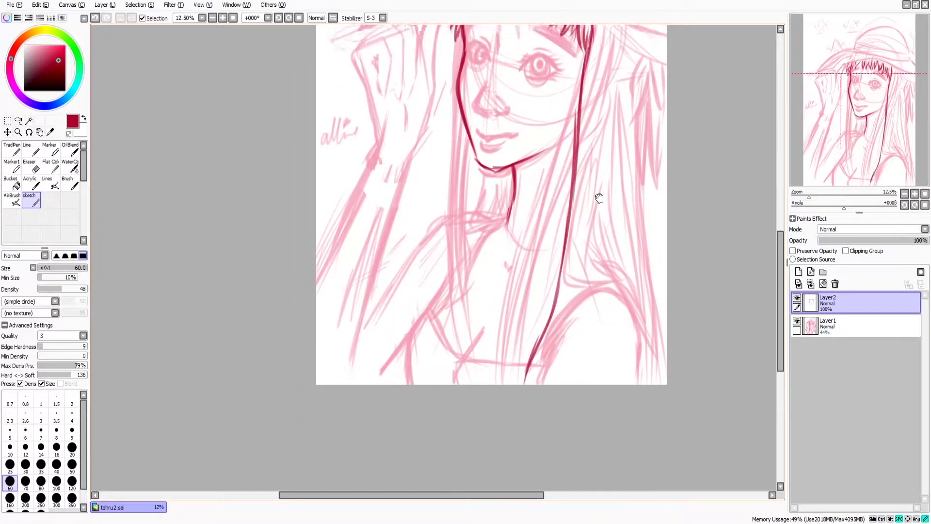
left_click_drag(607, 132, 550, 439)
- Add hair strands down the right side, a hook stroke and the shoulder line
left_click_drag(594, 148, 567, 378)
left_click_drag(604, 128, 531, 491)
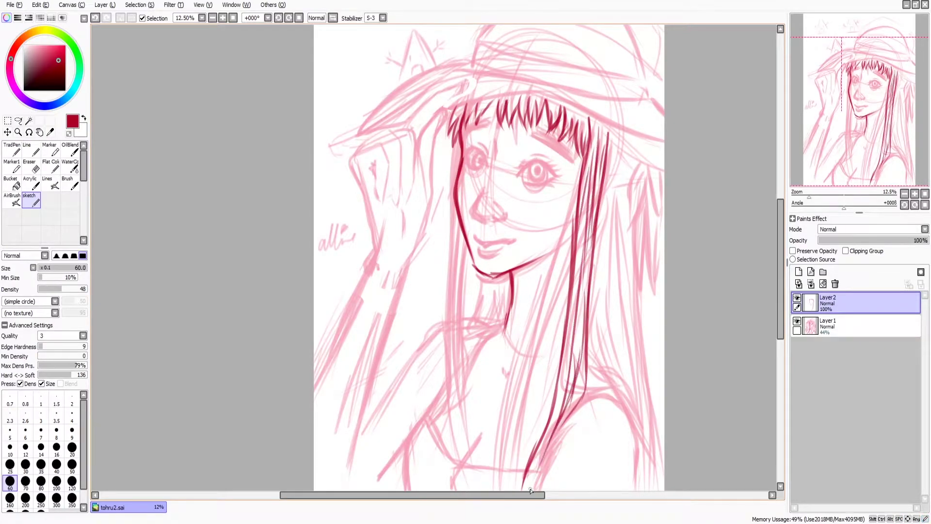
mouse_move(558, 357)
left_mouse_down()
mouse_move(556, 376)
mouse_move(633, 424)
left_mouse_up()
left_click_drag(602, 267, 592, 359)
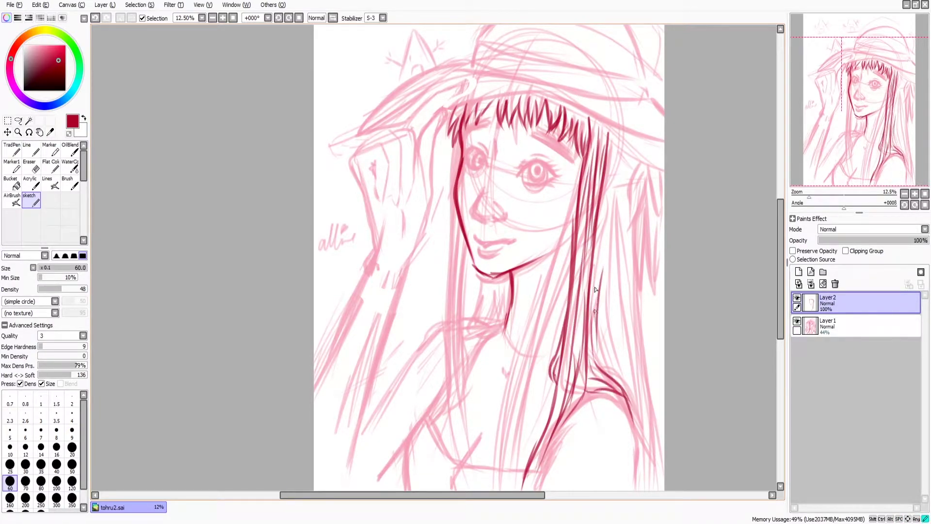
- Draw the feather-shaped hair ornaments to the right of the face
mouse_move(635, 174)
left_mouse_down()
mouse_move(631, 228)
mouse_move(662, 220)
mouse_move(652, 291)
left_mouse_up()
mouse_move(643, 221)
left_mouse_down()
mouse_move(636, 296)
mouse_move(657, 487)
left_mouse_up()
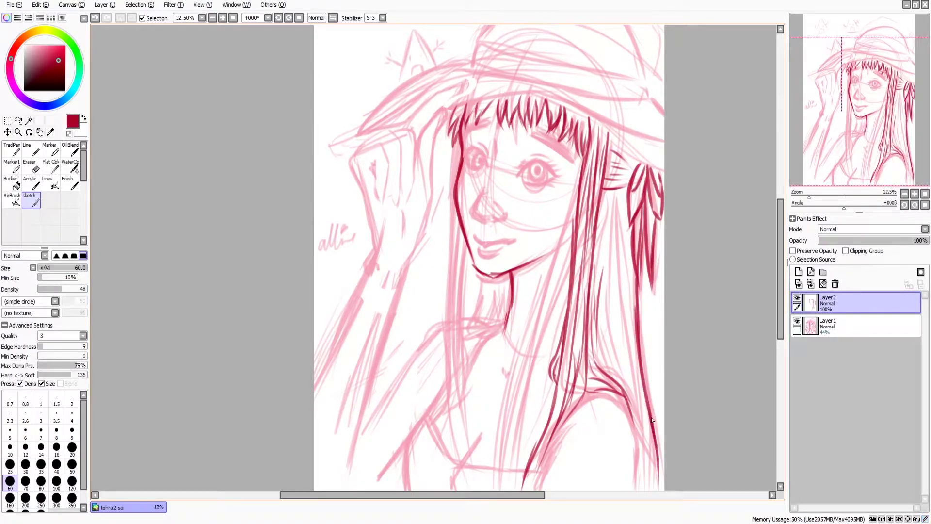
scroll(654, 316, "down", 3)
left_click_drag(651, 301, 663, 362)
scroll(641, 291, "up", 2)
mouse_move(626, 129)
left_mouse_down()
mouse_move(649, 316)
mouse_move(619, 318)
mouse_move(631, 461)
left_mouse_up()
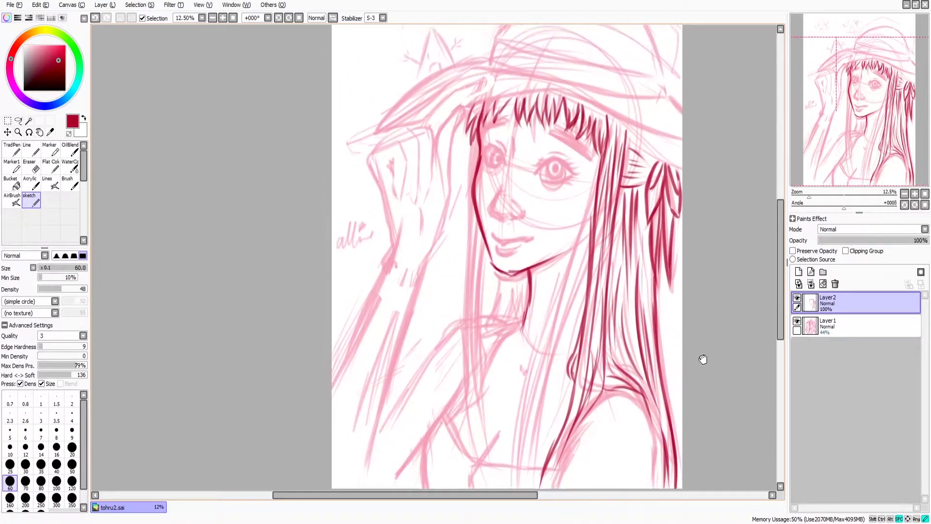
left_click_drag(621, 364, 631, 314)
left_click_drag(622, 403, 624, 307)
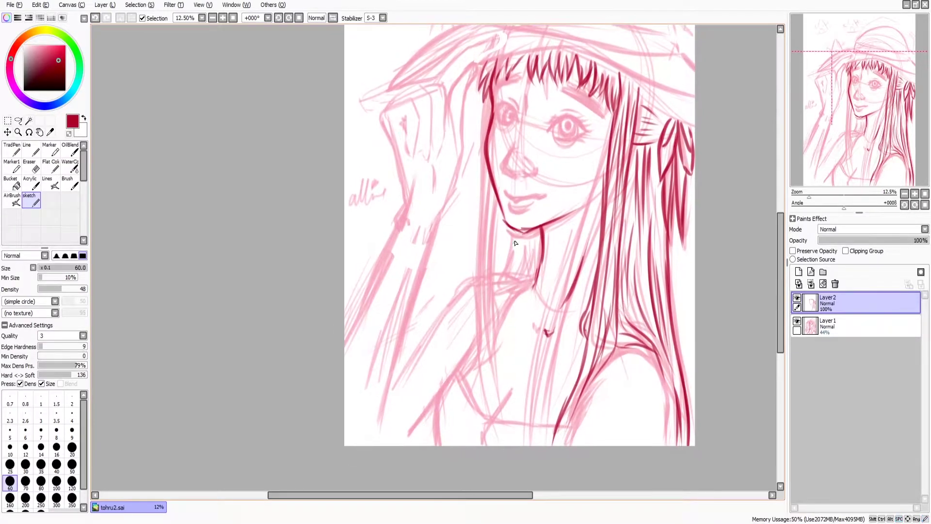
- Ink the neck with hatching and the left edge of the hair
left_click_drag(510, 231, 499, 291)
mouse_move(534, 240)
left_mouse_down()
mouse_move(529, 289)
mouse_move(519, 279)
left_mouse_up()
left_click_drag(488, 175, 497, 186)
left_click_drag(500, 105, 495, 310)
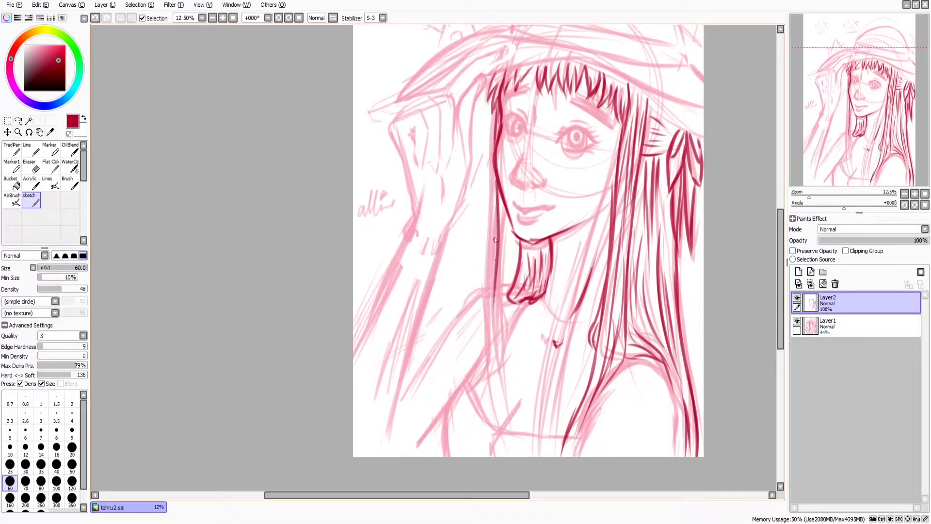
left_click_drag(497, 238, 470, 381)
left_click_drag(512, 322, 473, 378)
left_click_drag(500, 209, 513, 341)
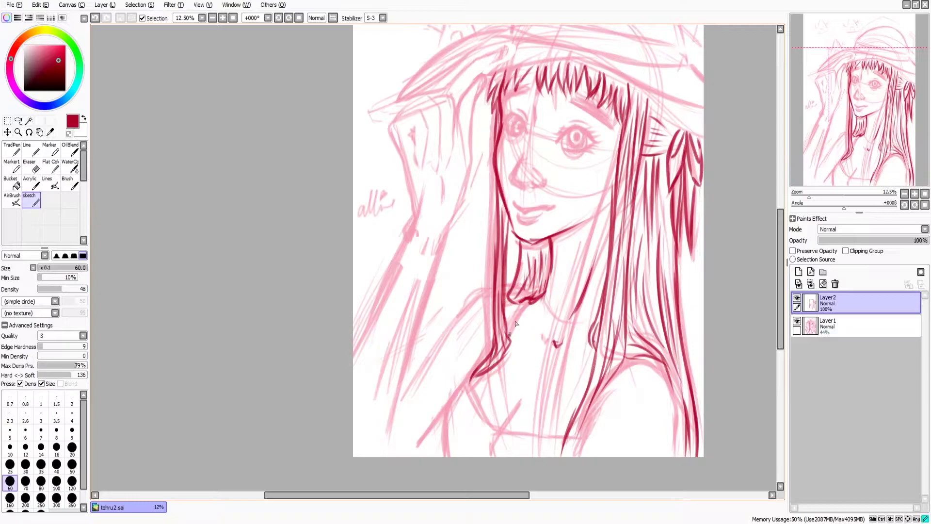
- Ink both shoulder lines, the neckline collar and the right hair edge
left_click_drag(490, 291, 403, 400)
mouse_move(478, 375)
left_mouse_down()
mouse_move(439, 448)
mouse_move(465, 396)
left_mouse_up()
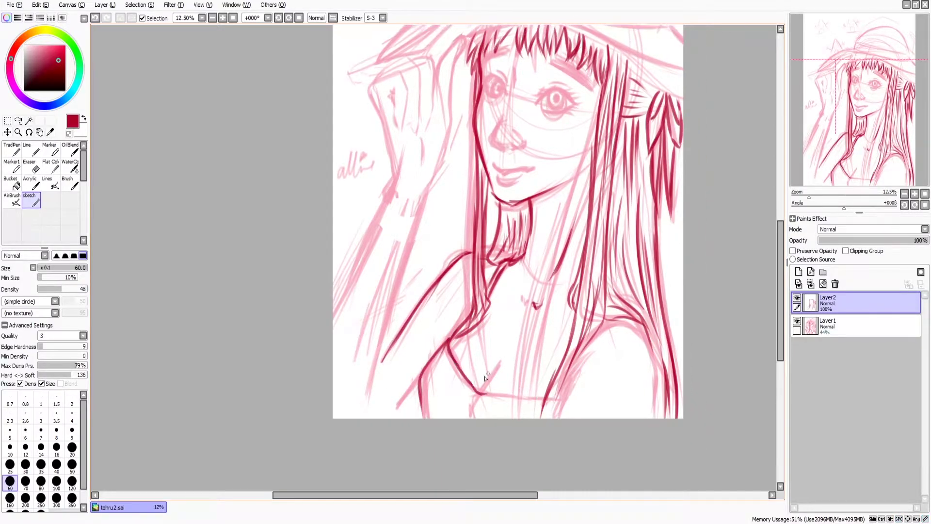
left_click_drag(448, 342, 550, 399)
left_click_drag(658, 416, 651, 335)
left_click_drag(593, 331, 649, 323)
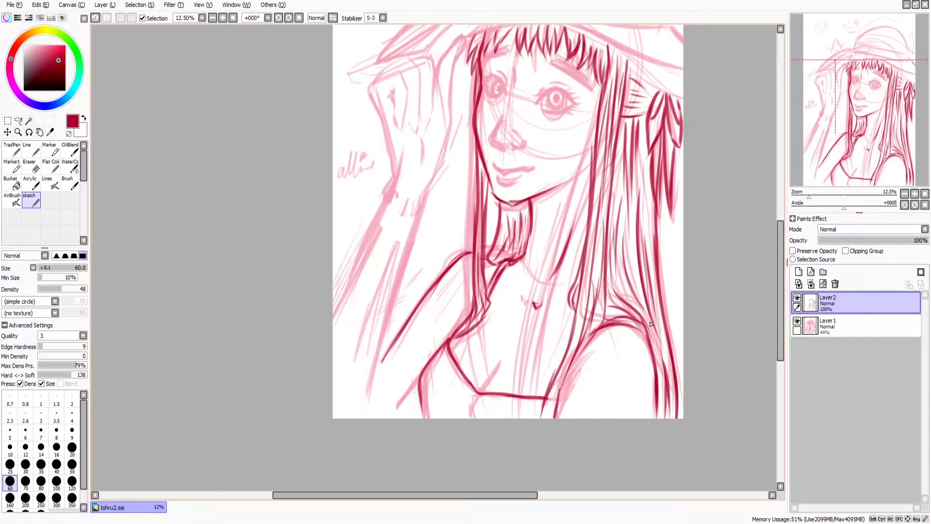
- Ink the raised arm in darker lines with an outer edge stroke
left_click_drag(388, 199, 335, 315)
left_click_drag(422, 199, 378, 364)
left_click_drag(386, 320, 369, 413)
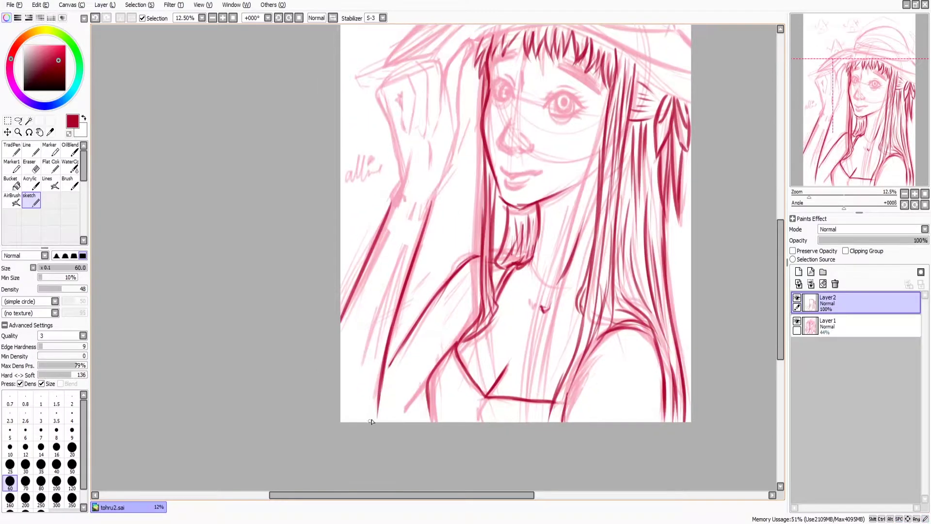
scroll(374, 254, "up", 5)
left_click_drag(383, 311, 368, 230)
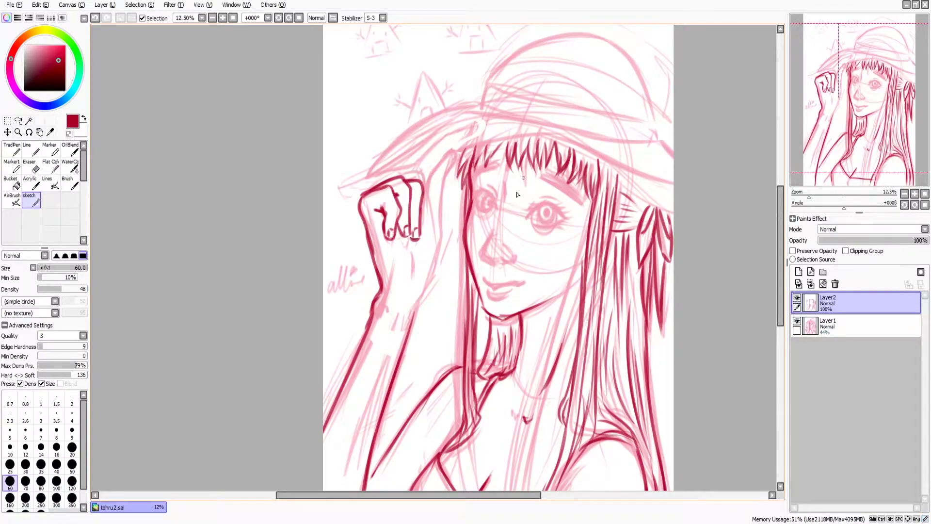
- Ink the hand-to-brim line and forearm, then undo and redraw the forearm
left_click_drag(517, 194, 529, 225)
left_click_drag(419, 214, 477, 190)
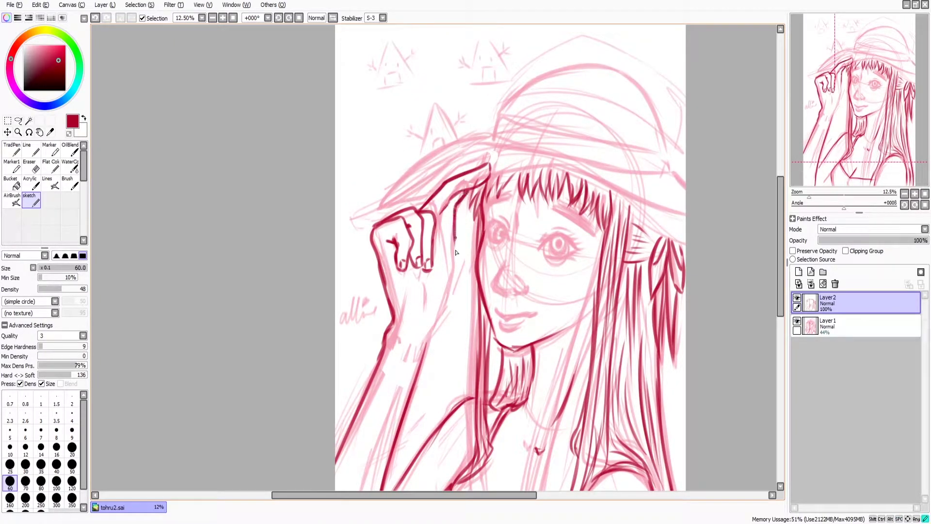
left_click_drag(456, 252, 426, 352)
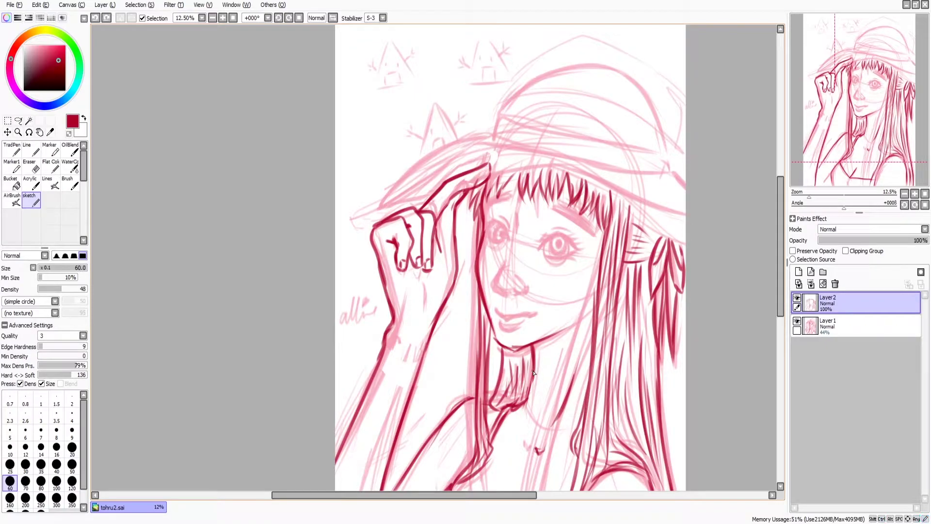
key("ctrl+z")
key("ctrl+z")
key("ctrl+z")
key("ctrl+z")
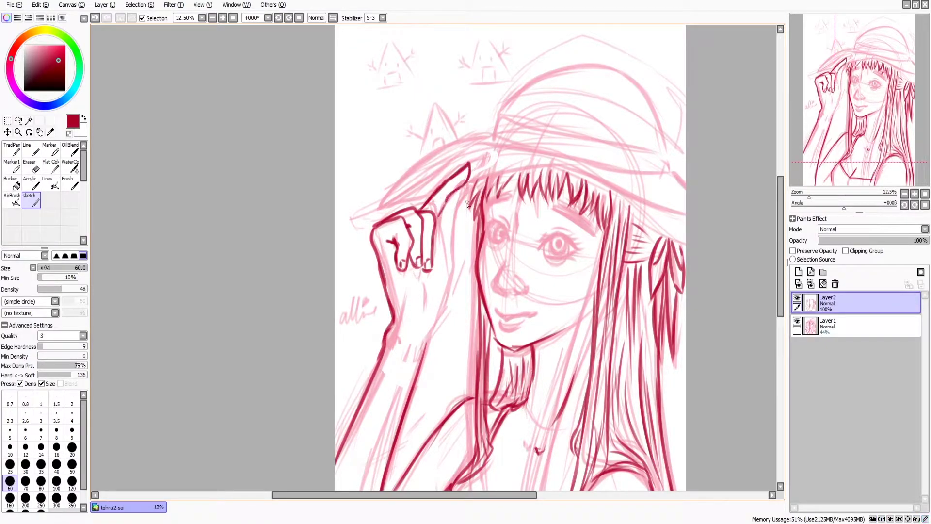
left_click_drag(454, 257, 426, 351)
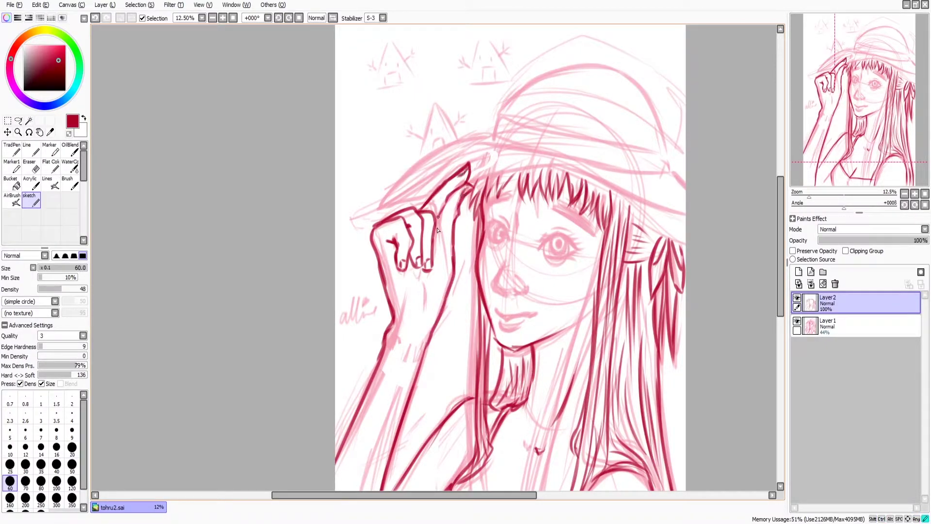
- Ink the hat brim edges, the band and the crown outline in dark red
mouse_move(466, 187)
left_mouse_down()
mouse_move(547, 169)
mouse_move(683, 224)
left_mouse_up()
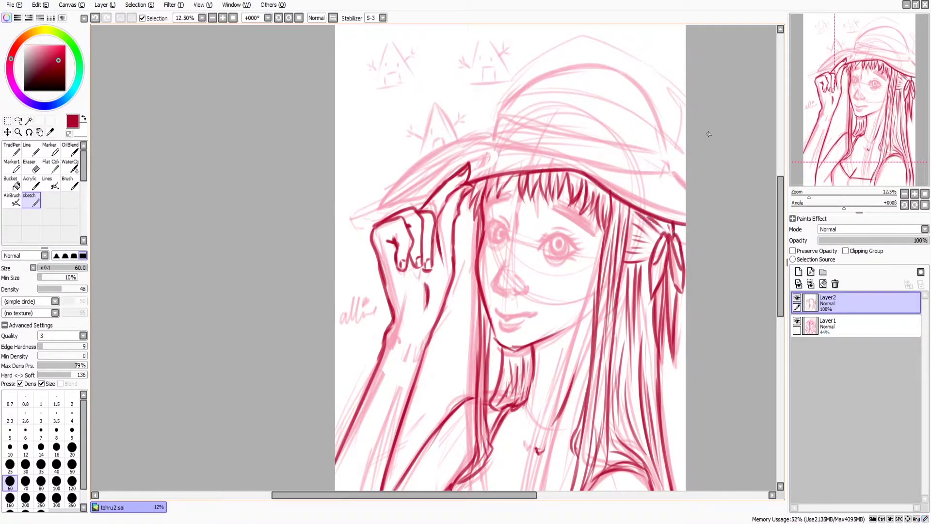
left_click_drag(679, 182, 683, 189)
mouse_move(384, 215)
left_mouse_down()
mouse_move(499, 151)
mouse_move(674, 179)
left_mouse_up()
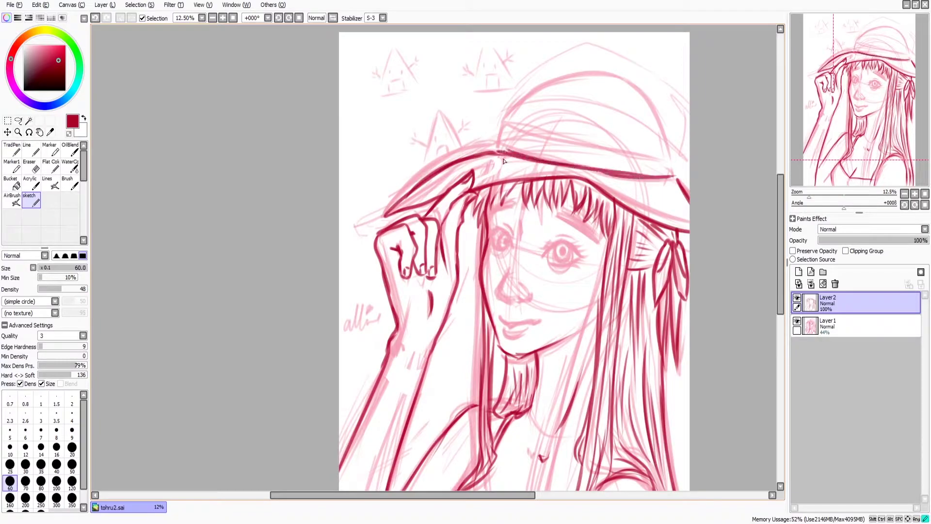
mouse_move(499, 155)
left_mouse_down()
mouse_move(596, 137)
mouse_move(670, 179)
left_mouse_up()
left_click_drag(504, 127, 610, 82)
left_click_drag(553, 86, 658, 140)
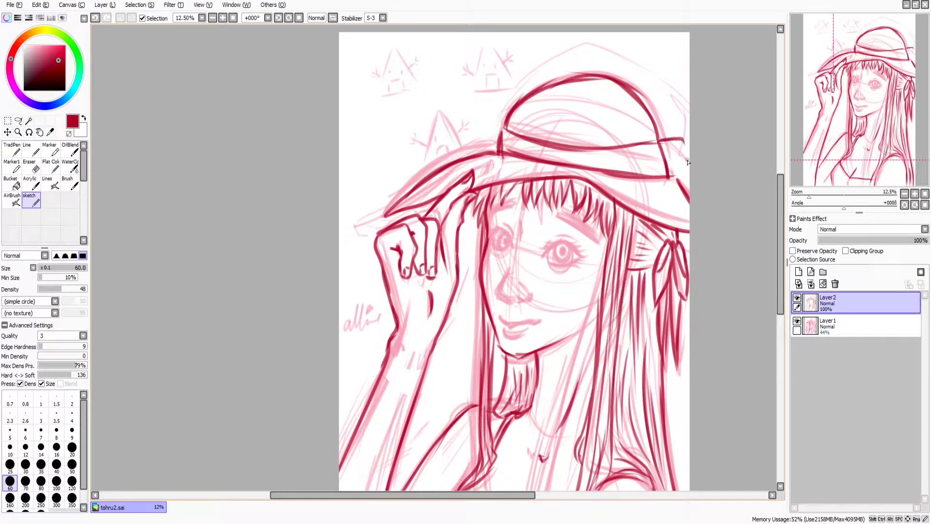
left_click_drag(628, 404, 614, 293)
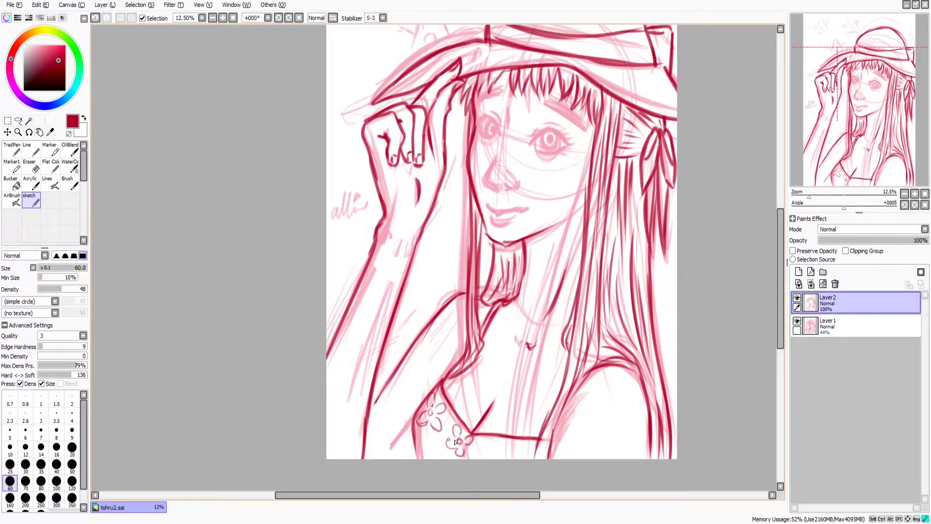
- Touch up the red lineart and ink the lips, undoing a stray stroke under the lower lip
left_click_drag(455, 442, 485, 390)
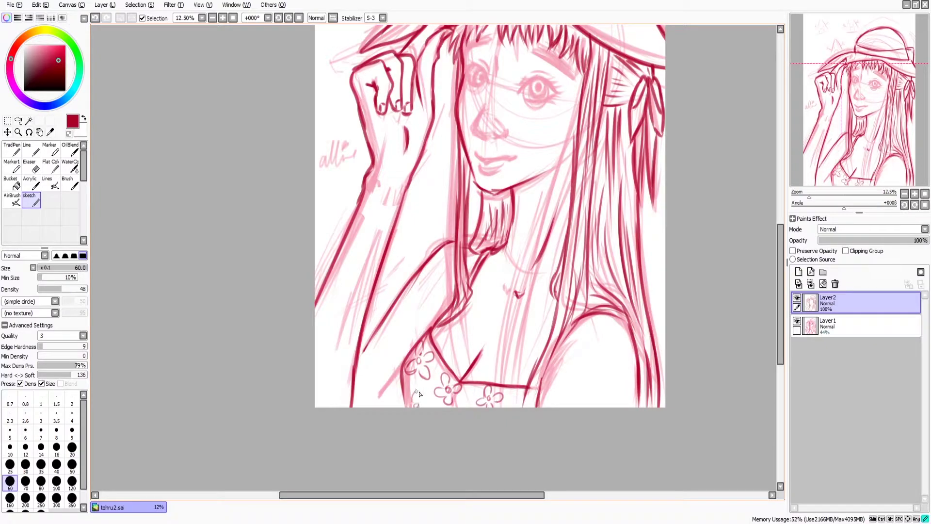
left_click_drag(653, 206, 613, 288)
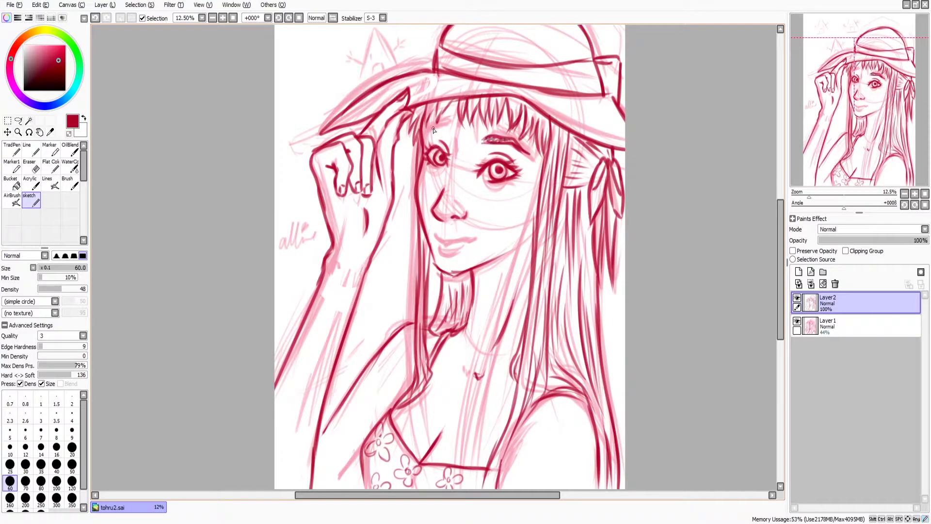
left_click_drag(485, 266, 483, 248)
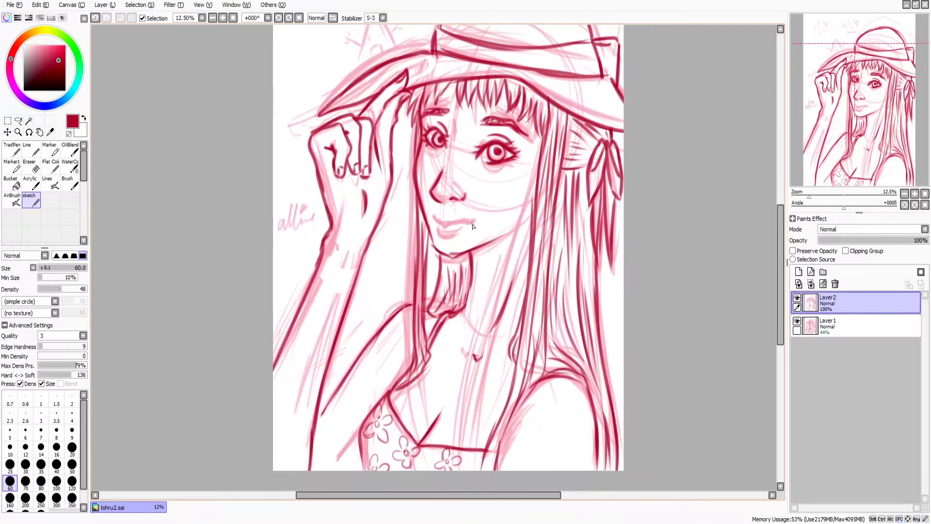
key("ctrl+z")
key("ctrl+z")
left_click_drag(638, 116, 553, 136)
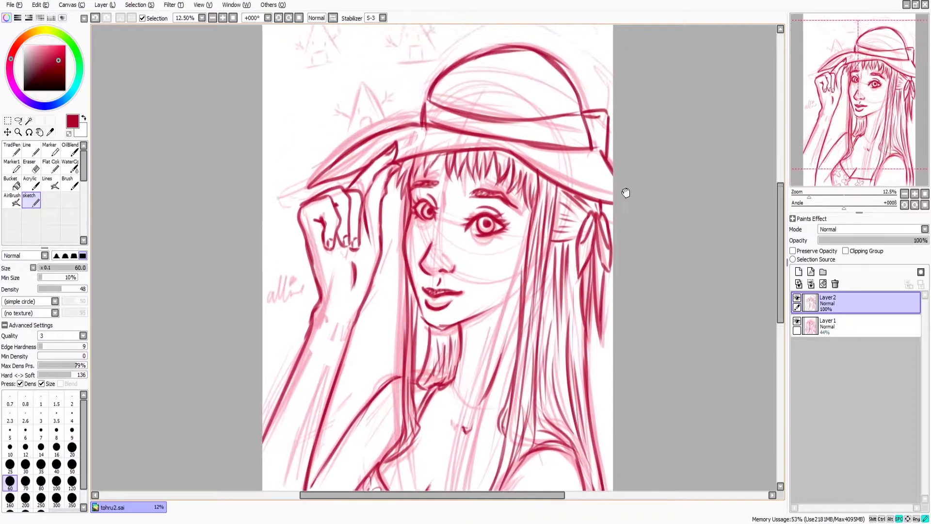
left_click_drag(590, 400, 583, 273)
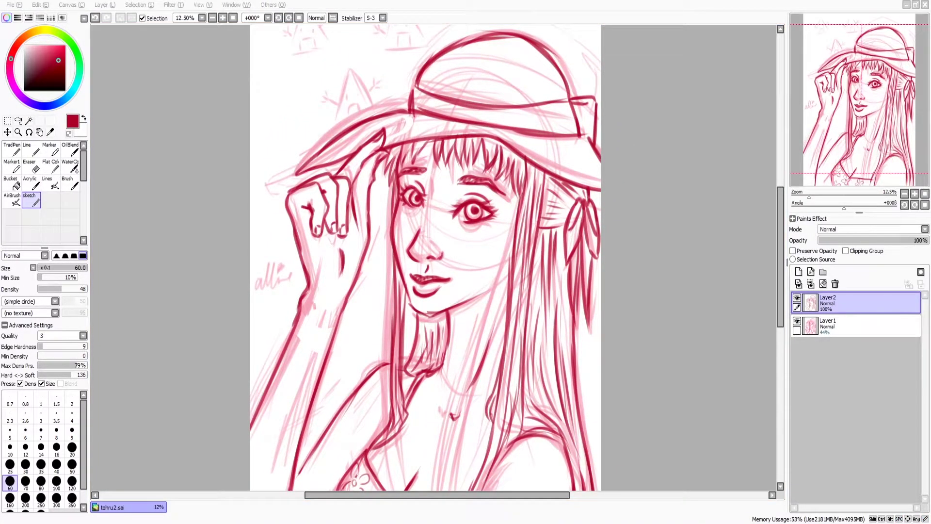
left_click(612, 183)
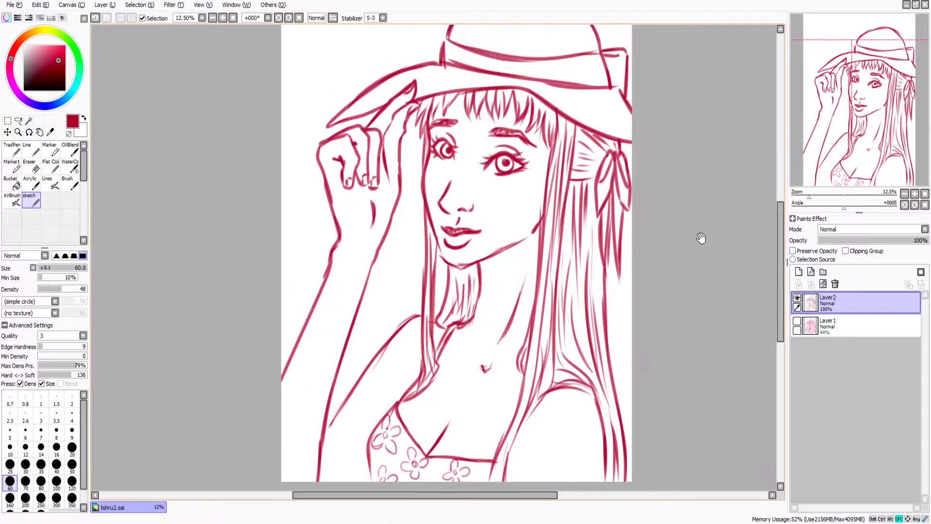
- Add a top layer, fade the red sketch to 44%, and set up a larger black inking brush
left_click(799, 272)
left_click(854, 324)
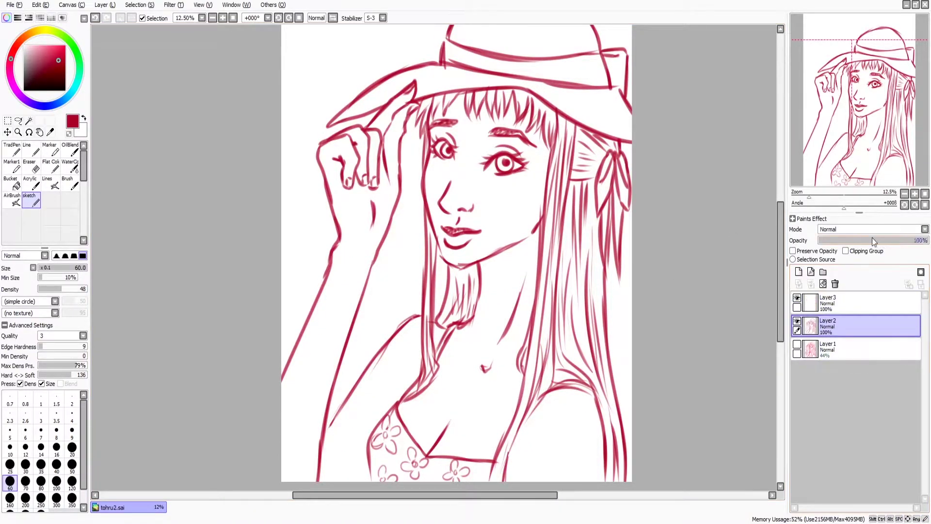
left_click_drag(920, 240, 865, 239)
left_click(23, 90)
left_click(50, 183)
left_click(854, 303)
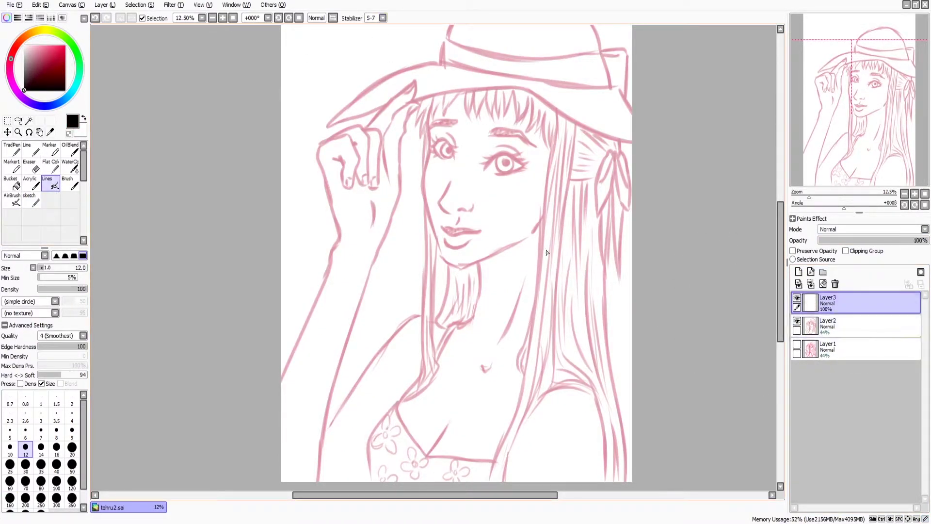
scroll(461, 194, "up", 4)
left_click(797, 345)
key("bracketright")
key("bracketright")
key("bracketright")
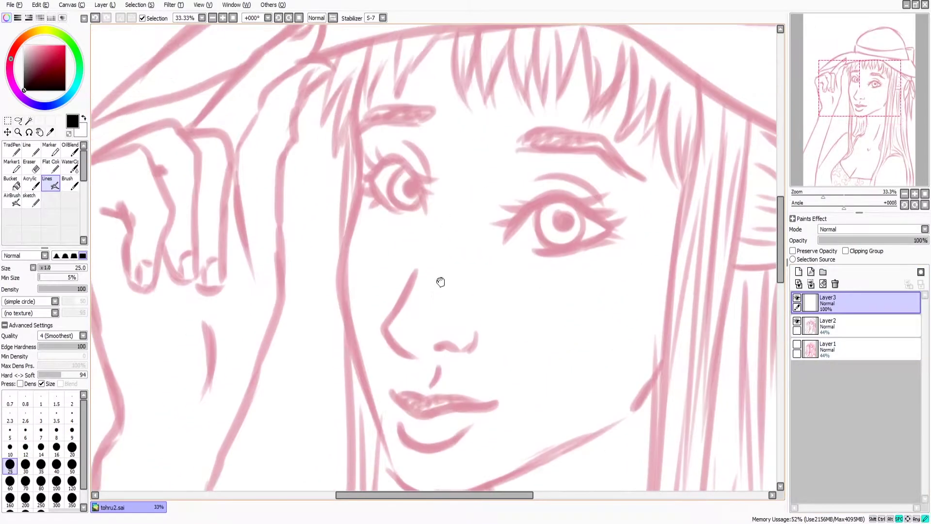
- Ink the left face edge, chin, jawline and side of the neck in black
left_click_drag(422, 199, 438, 280)
key("bracketright")
key("bracketright")
key("bracketright")
mouse_move(363, 68)
left_mouse_down()
mouse_move(360, 165)
mouse_move(384, 463)
left_mouse_up()
left_click_drag(460, 214, 461, 63)
mouse_move(340, 310)
left_mouse_down()
mouse_move(380, 348)
mouse_move(548, 286)
left_mouse_up()
left_click_drag(611, 211, 586, 248)
mouse_move(552, 143)
left_mouse_down()
mouse_move(583, 307)
mouse_move(563, 136)
left_mouse_up()
left_click_drag(451, 135, 434, 281)
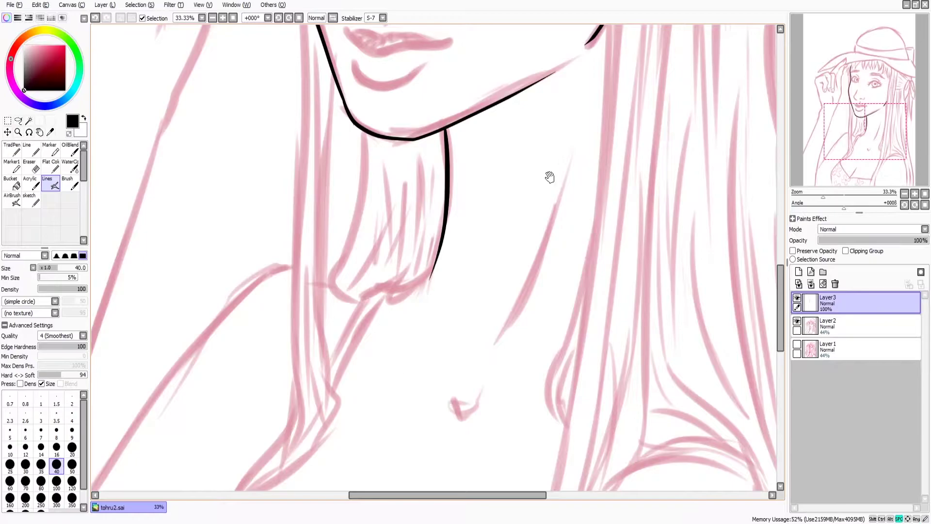
left_click_drag(549, 177, 554, 339)
- On the sketch layer, lasso and nudge the nose and mouth into place
left_click(856, 325)
left_click(18, 121)
left_click_drag(437, 252, 457, 271)
left_click_drag(422, 298, 436, 291)
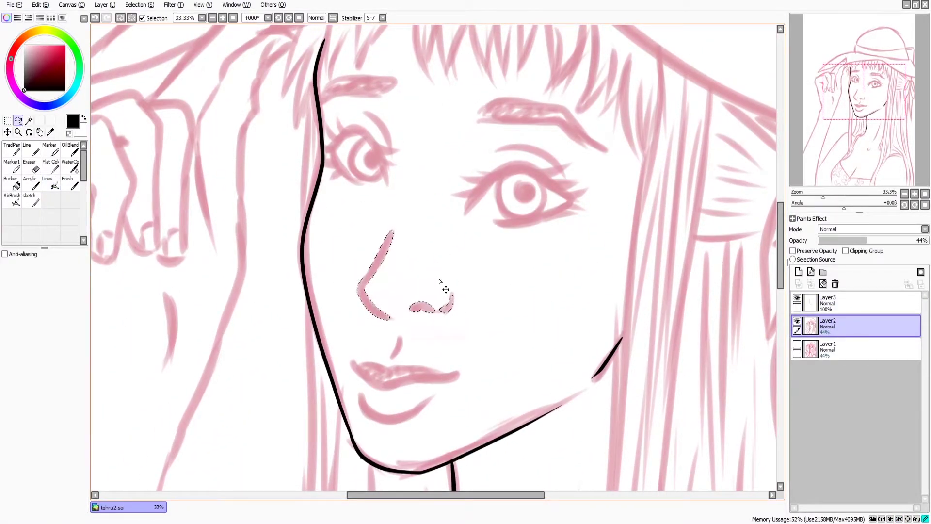
key("ctrl+d")
mouse_move(412, 330)
left_mouse_down()
mouse_move(365, 426)
mouse_move(412, 330)
left_mouse_up()
left_click_drag(427, 378, 436, 380)
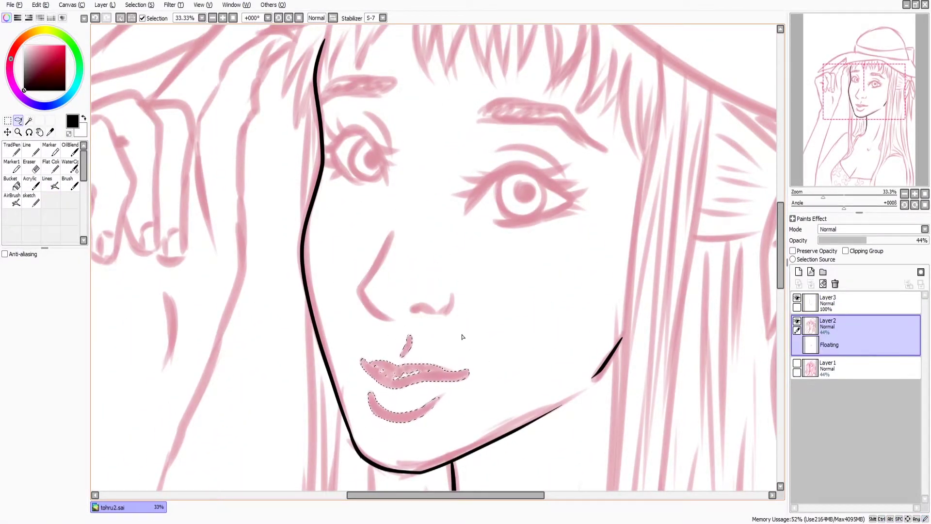
key("ctrl+d")
- Scale the nose and mouth down together and confirm the transform
left_click_drag(395, 209, 398, 213)
key("ctrl+t")
left_click(5, 294)
left_click_drag(357, 420, 366, 405)
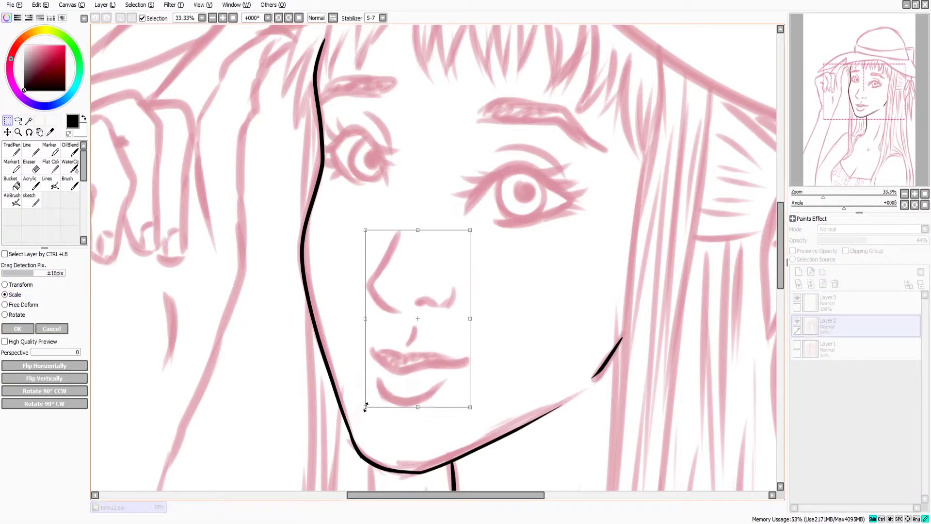
left_click_drag(429, 369, 434, 361)
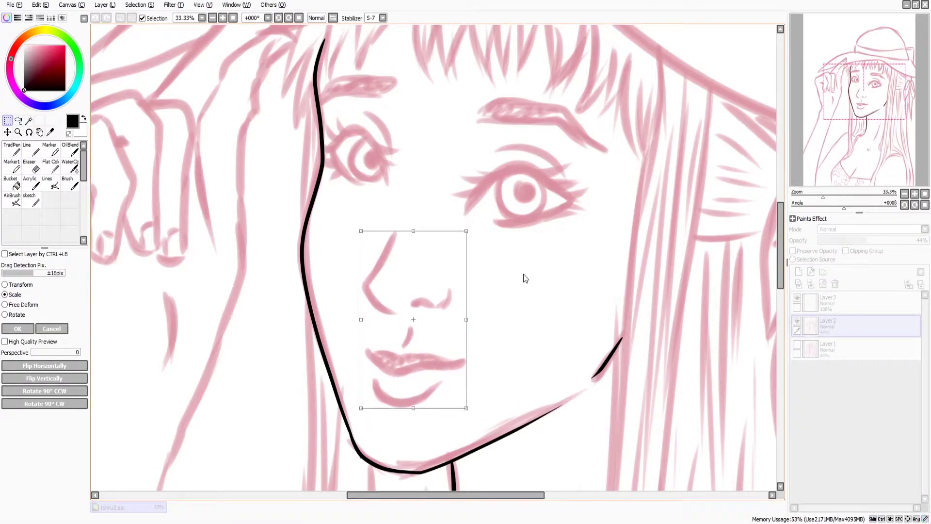
left_click(30, 329)
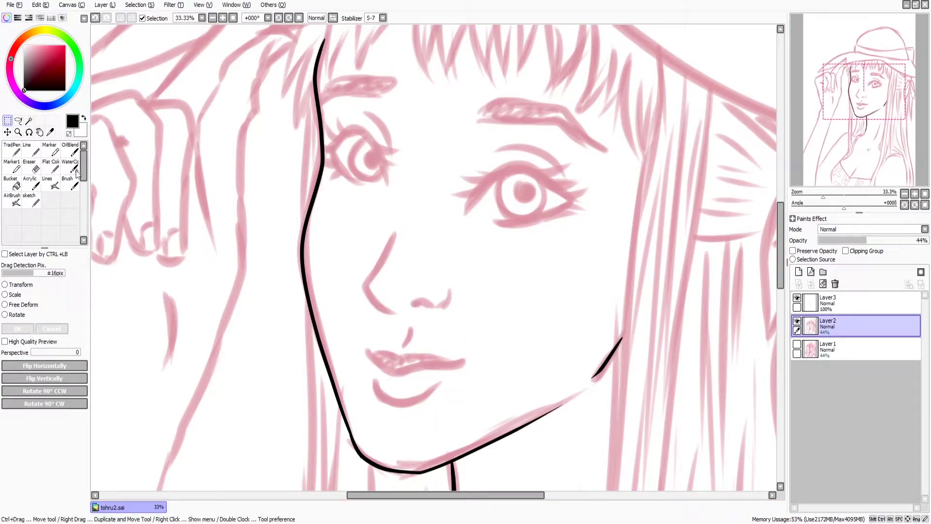
left_click(51, 184)
- Ink the left bang strands in black, redoing the misdrawn ones
mouse_move(316, 50)
left_mouse_down()
mouse_move(305, 131)
mouse_move(399, 85)
mouse_move(420, 160)
left_mouse_up()
left_click(856, 301)
left_click_drag(427, 86, 421, 159)
left_click_drag(460, 97, 444, 154)
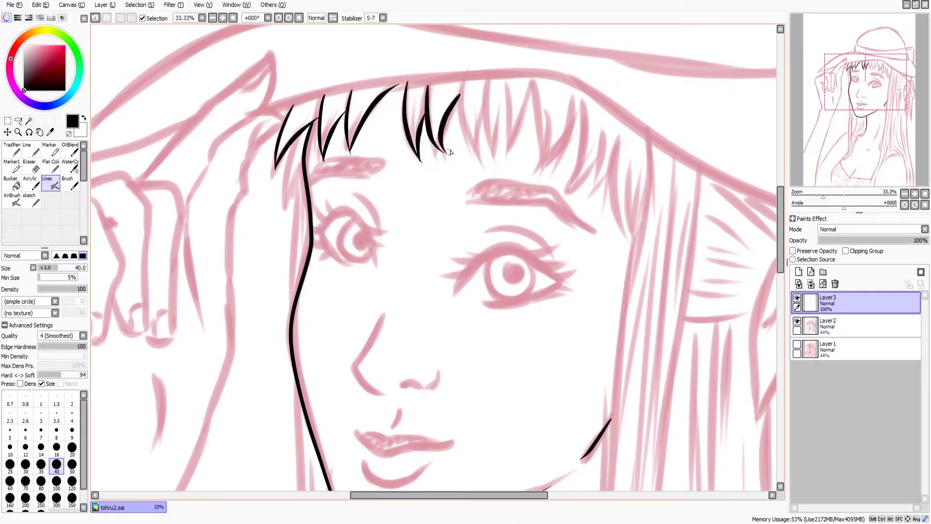
key("ctrl+z")
left_click_drag(461, 107, 444, 155)
left_click_drag(463, 80, 481, 156)
left_click_drag(482, 112, 483, 155)
key("ctrl+z")
left_click_drag(487, 79, 483, 155)
- Ink the remaining bang strands across the forehead, ending with the right zigzag
left_click_drag(485, 114, 495, 150)
left_click_drag(508, 82, 505, 160)
left_click_drag(505, 155, 531, 80)
key("ctrl+z")
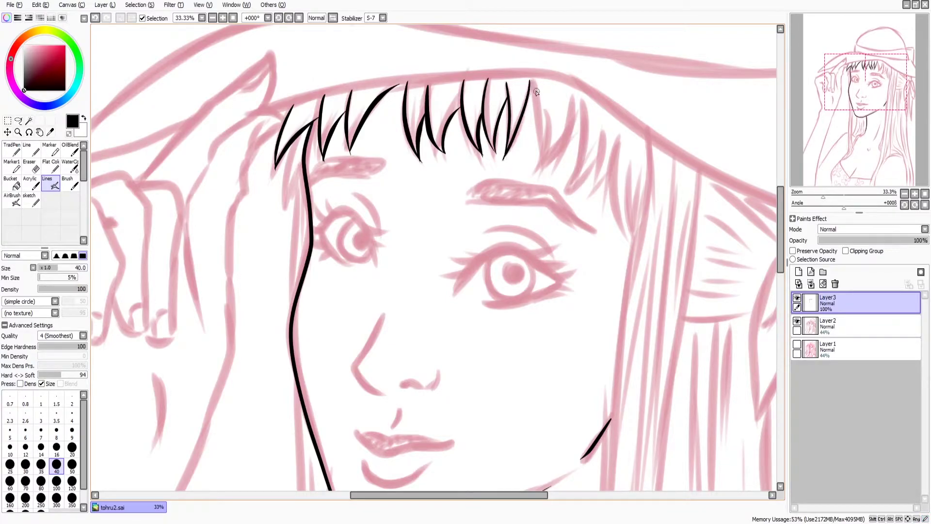
mouse_move(533, 171)
left_mouse_down()
mouse_move(574, 97)
mouse_move(567, 194)
mouse_move(600, 134)
left_mouse_up()
key("ctrl+z")
mouse_move(589, 190)
left_mouse_down()
mouse_move(612, 167)
mouse_move(619, 141)
mouse_move(626, 219)
mouse_move(627, 167)
left_mouse_up()
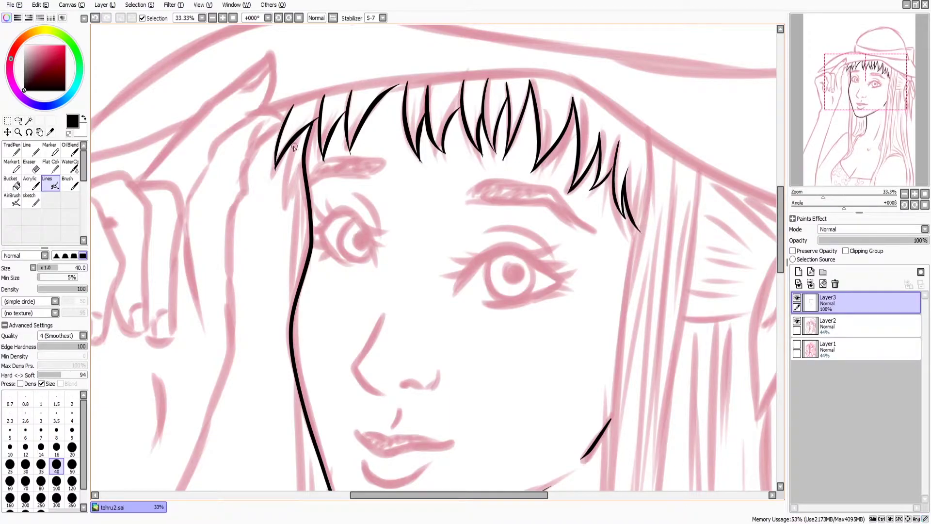
- Ink the long hair strands down the right side of the face
mouse_move(308, 173)
left_mouse_down()
mouse_move(639, 358)
mouse_move(625, 262)
left_mouse_up()
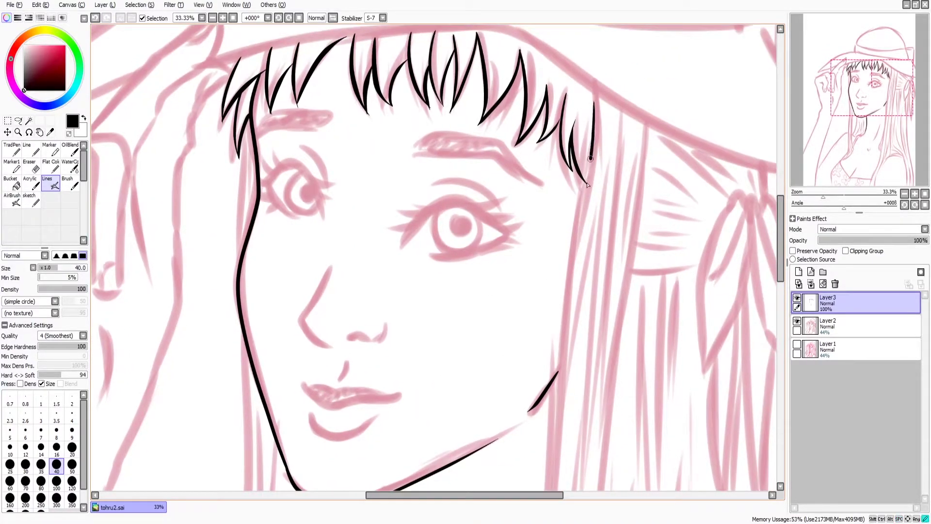
left_click_drag(591, 159, 558, 373)
left_click_drag(577, 320, 577, 194)
left_click_drag(611, 145, 612, 305)
mouse_move(645, 100)
left_mouse_down()
mouse_move(597, 473)
mouse_move(596, 335)
left_mouse_up()
left_click_drag(620, 138, 599, 250)
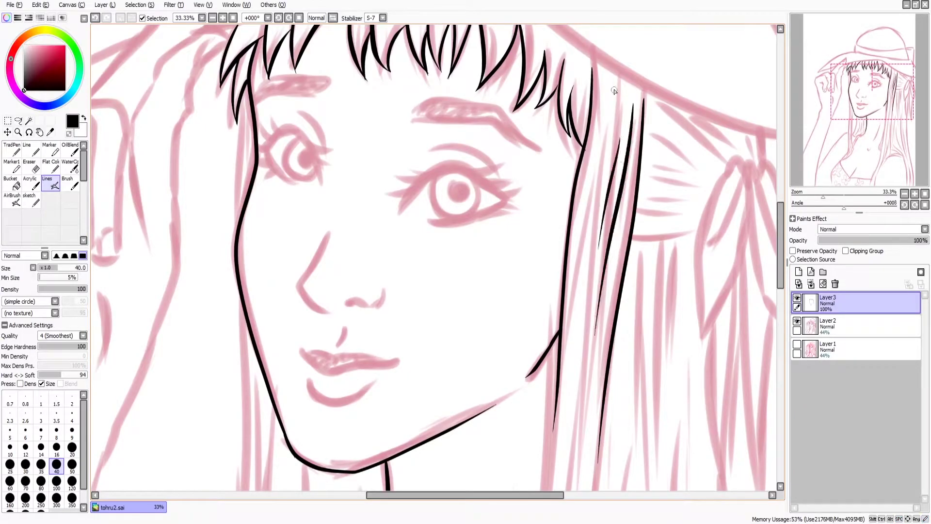
left_click_drag(615, 90, 570, 446)
- Ink the hat brim line and both sides of the hat, redrawing a misdrawn line
left_click_drag(607, 296, 623, 366)
mouse_move(223, 99)
left_mouse_down()
mouse_move(469, 65)
mouse_move(763, 198)
left_mouse_up()
mouse_move(721, 254)
left_mouse_down()
mouse_move(635, 137)
mouse_move(561, 89)
mouse_move(521, 331)
mouse_move(592, 333)
left_mouse_up()
left_click_drag(631, 293, 711, 308)
left_click_drag(155, 219, 298, 228)
mouse_move(151, 223)
left_mouse_down()
mouse_move(297, 237)
mouse_move(160, 286)
left_mouse_up()
mouse_move(197, 254)
left_mouse_down()
mouse_move(456, 115)
mouse_move(148, 143)
mouse_move(618, 210)
mouse_move(586, 113)
left_mouse_up()
key("ctrl+z")
left_click_drag(618, 210, 588, 116)
left_click_drag(588, 117, 683, 146)
mouse_move(265, 172)
left_mouse_down()
mouse_move(268, 106)
mouse_move(682, 144)
left_mouse_up()
- Ink the hat crown outline and the hat band, extending the band's right end
mouse_move(266, 104)
left_mouse_down()
mouse_move(239, 183)
mouse_move(656, 224)
left_mouse_up()
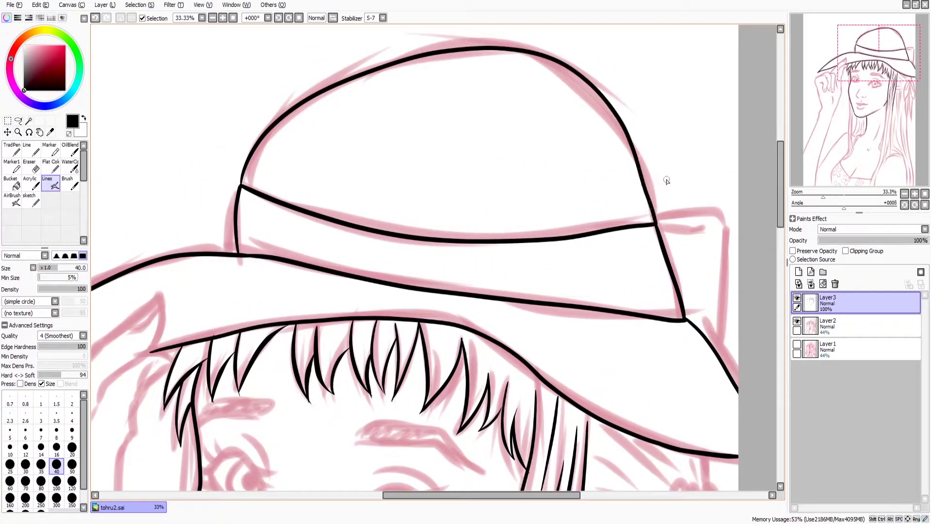
left_click_drag(652, 306, 523, 280)
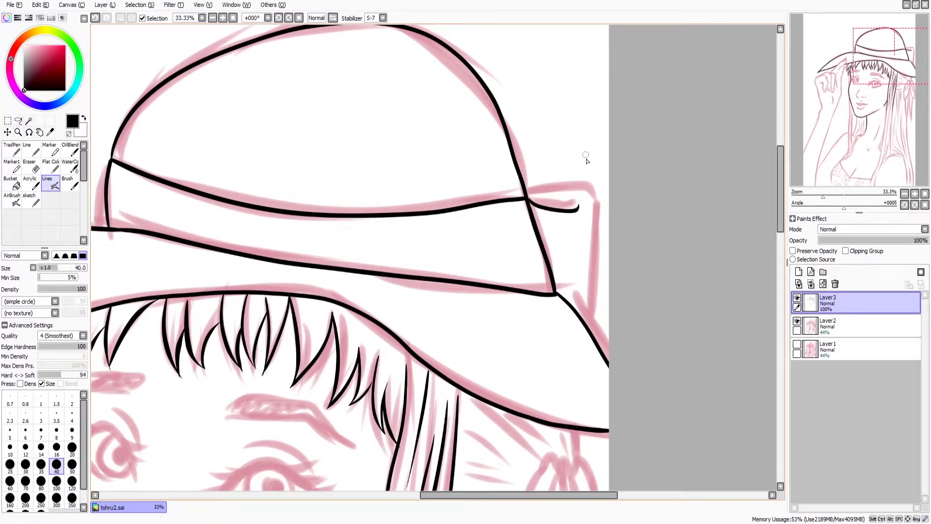
mouse_move(526, 189)
left_mouse_down()
mouse_move(595, 286)
mouse_move(610, 347)
mouse_move(686, 114)
mouse_move(716, 288)
left_mouse_up()
scroll(681, 131, "down", 3)
- Ink the hair bow's loops and knot, then the first strands hanging below it
left_click_drag(686, 139, 634, 301)
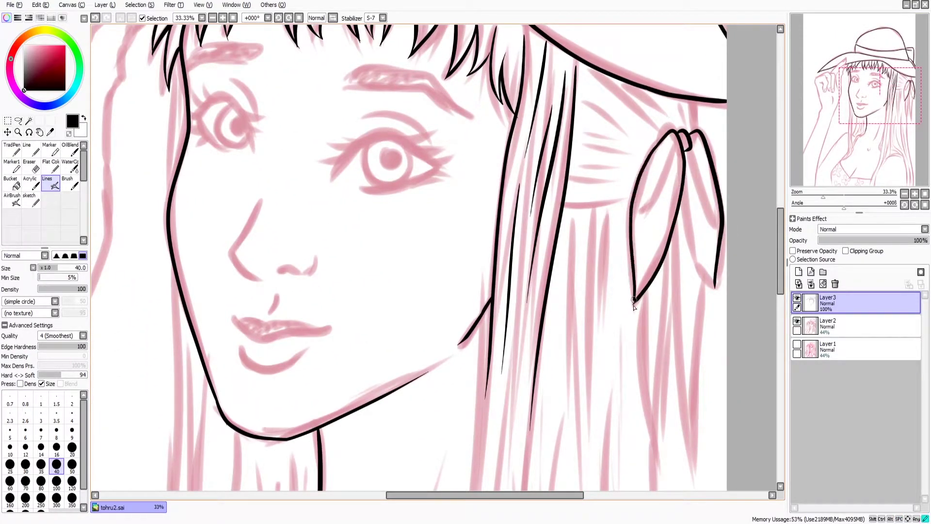
left_click_drag(684, 184, 716, 288)
left_click_drag(688, 146, 715, 226)
left_click_drag(697, 412, 659, 286)
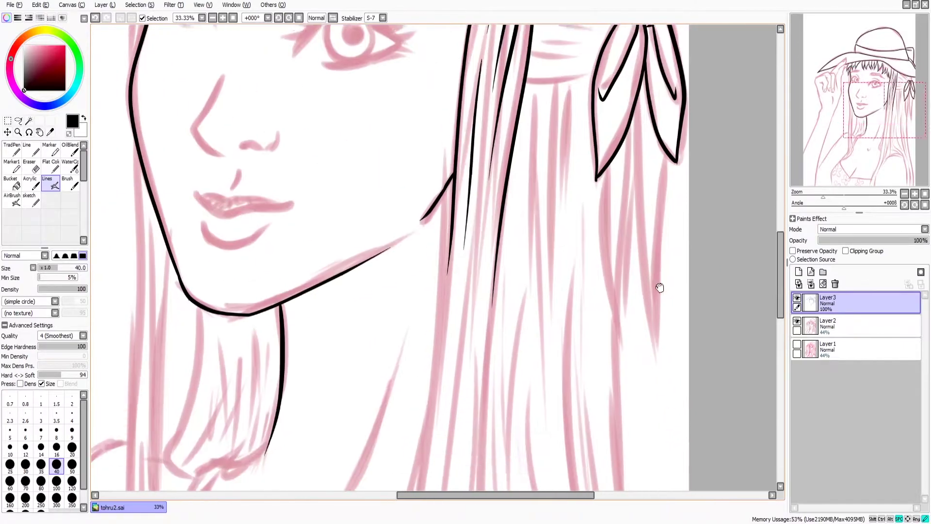
left_click_drag(643, 63, 659, 342)
left_click_drag(670, 158, 657, 342)
left_click_drag(638, 97, 619, 335)
left_click_drag(608, 155, 613, 339)
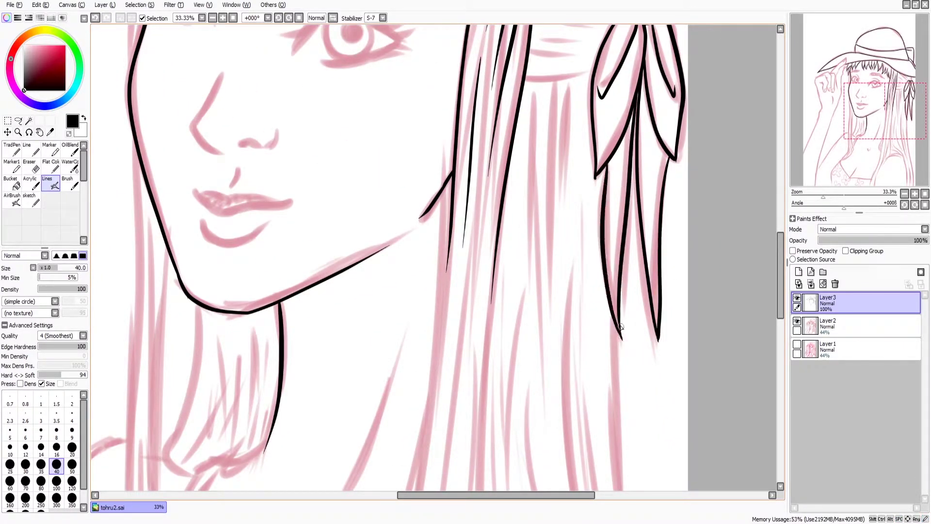
- Ink a thin strand by the bow knot and four strands left of the bow
left_click_drag(641, 202, 610, 384)
left_click_drag(642, 126, 632, 134)
left_click_drag(576, 166, 600, 186)
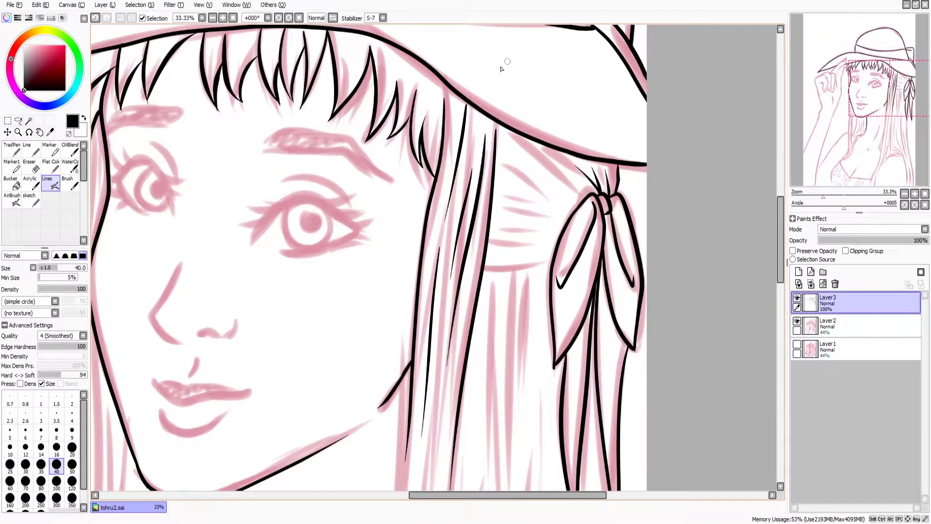
mouse_move(550, 251)
left_mouse_down()
mouse_move(489, 255)
mouse_move(501, 238)
left_mouse_up()
left_click_drag(569, 218, 522, 180)
left_click_drag(589, 192, 514, 161)
left_click_drag(539, 150, 500, 137)
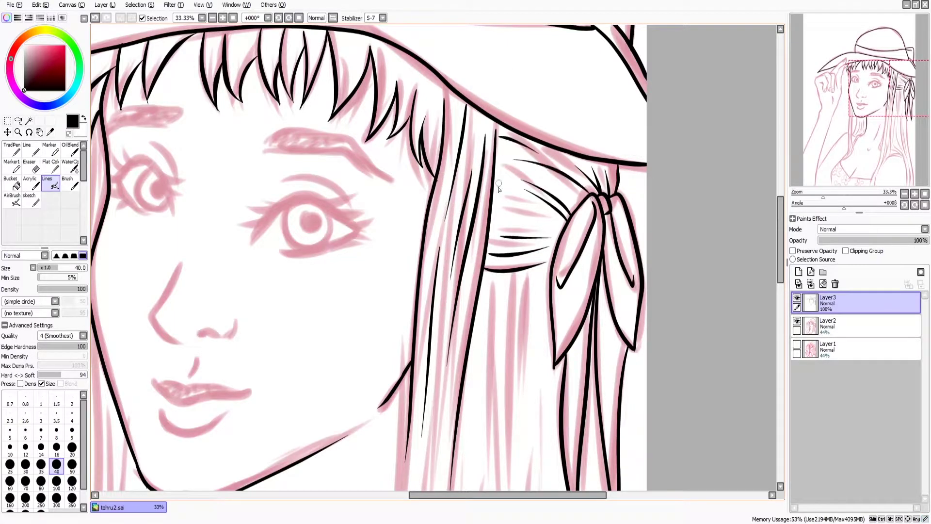
- Ink four more long hair strands hanging below the bow
left_click_drag(642, 299, 679, 123)
left_click_drag(566, 93, 563, 236)
left_click_drag(575, 92, 572, 209)
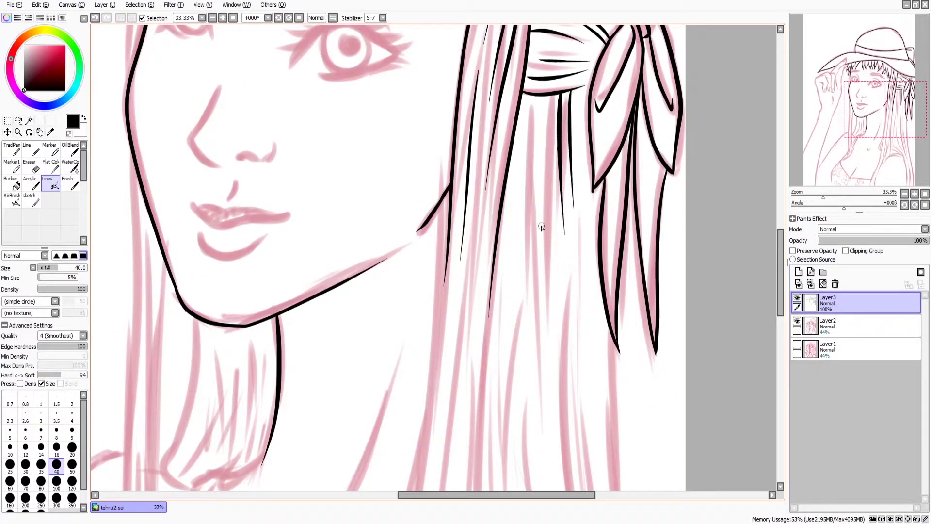
left_click_drag(533, 104, 538, 313)
left_click_drag(546, 112, 543, 243)
left_click_drag(509, 452, 587, 246)
- Ink long hair strands down to the chest and strands fanning over the shoulder
left_click_drag(531, 26, 459, 489)
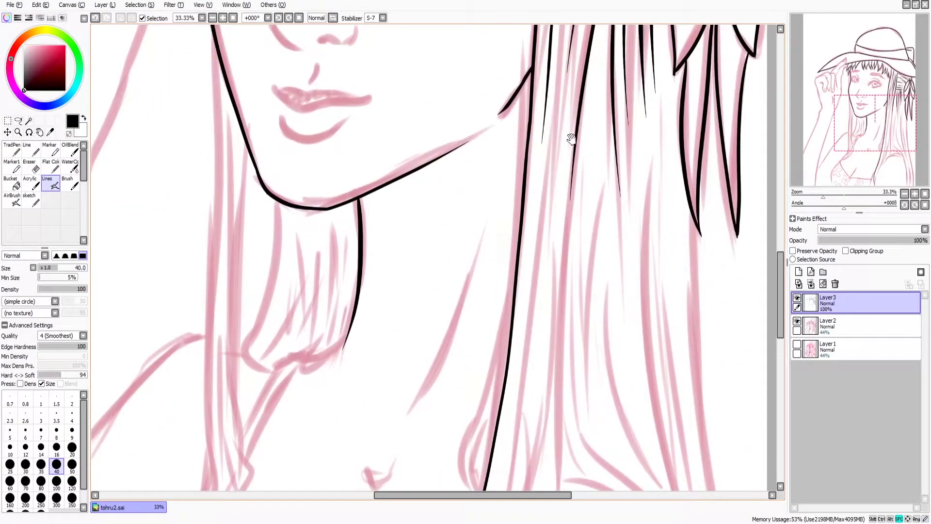
left_click_drag(578, 27, 558, 229)
left_click_drag(555, 291, 636, 41)
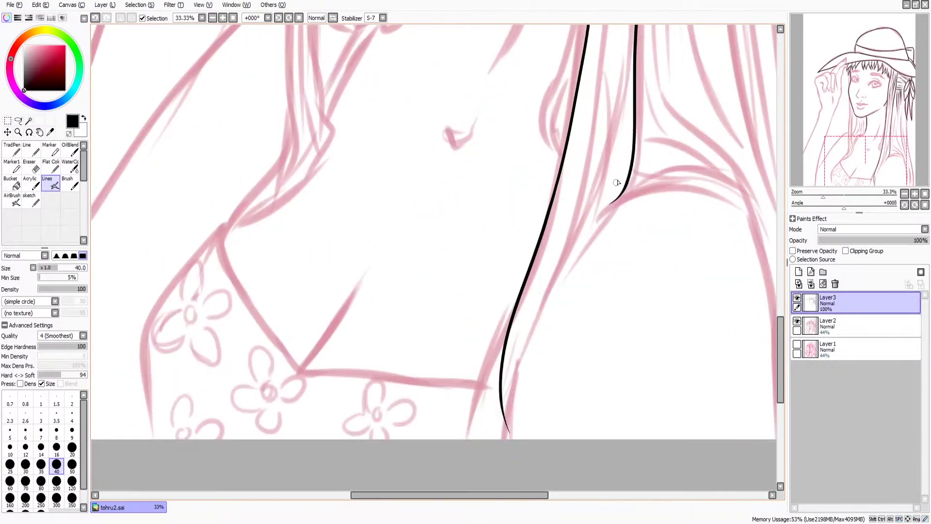
mouse_move(615, 106)
left_mouse_down()
mouse_move(510, 439)
mouse_move(597, 377)
mouse_move(484, 232)
mouse_move(588, 270)
left_mouse_up()
left_click_drag(493, 148, 589, 271)
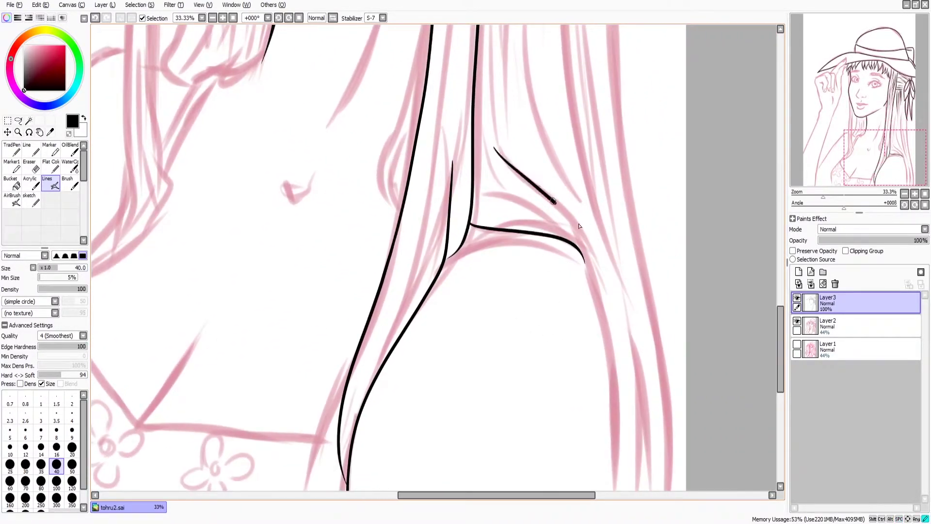
left_click_drag(531, 198, 584, 257)
left_click_drag(483, 155, 536, 207)
left_click_drag(481, 196, 560, 235)
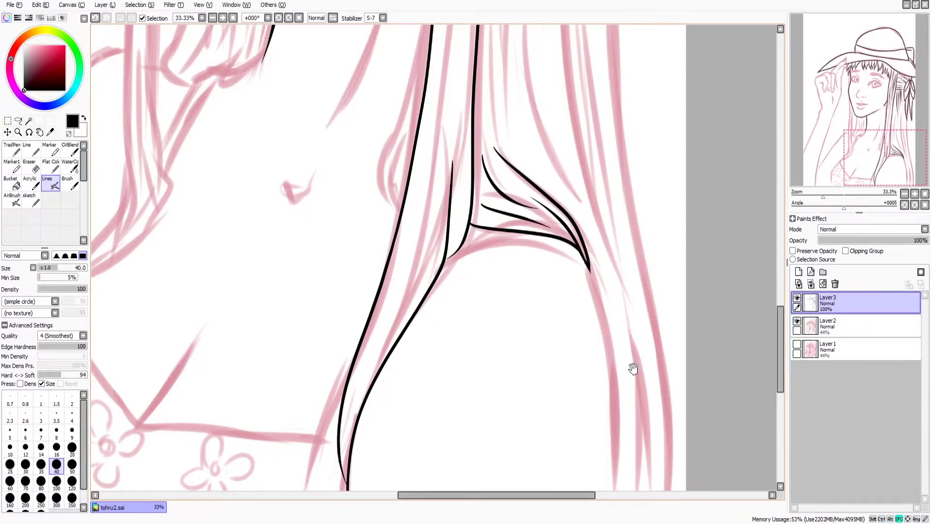
left_click_drag(632, 366, 616, 198)
- Ink several more long hair strands flowing down the right side
left_click_drag(582, 90, 602, 330)
left_click_drag(601, 380, 538, 485)
left_click_drag(537, 71, 557, 365)
mouse_move(557, 365)
left_mouse_down()
mouse_move(549, 81)
mouse_move(579, 257)
left_mouse_up()
left_click_drag(579, 257, 598, 345)
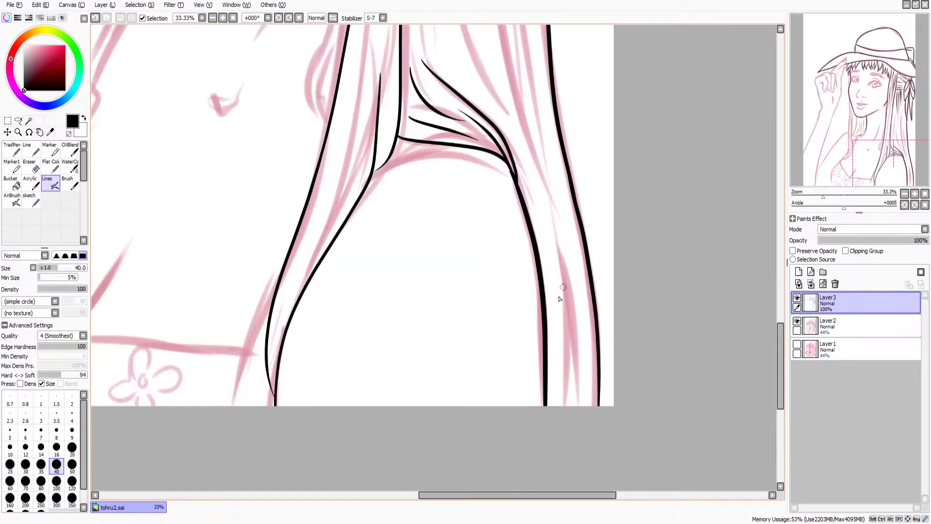
mouse_move(560, 408)
left_mouse_down()
mouse_move(576, 183)
mouse_move(586, 420)
left_mouse_up()
mouse_move(498, 103)
left_mouse_down()
mouse_move(486, 220)
mouse_move(558, 272)
mouse_move(606, 204)
left_mouse_up()
mouse_move(607, 291)
left_mouse_down()
mouse_move(644, 144)
mouse_move(739, 384)
left_mouse_up()
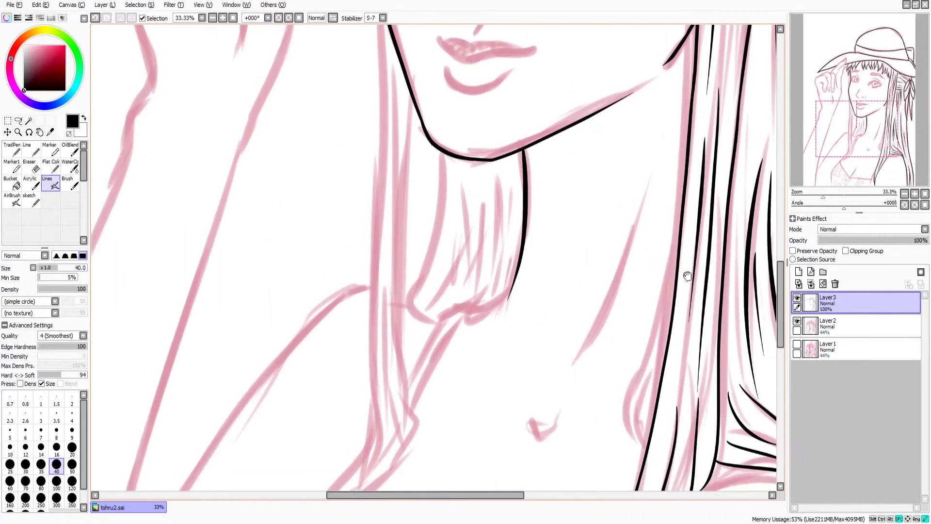
- Ink the hair lock below the chin with its outline and inner strand lines
left_click_drag(454, 119, 522, 264)
left_click_drag(514, 194, 495, 280)
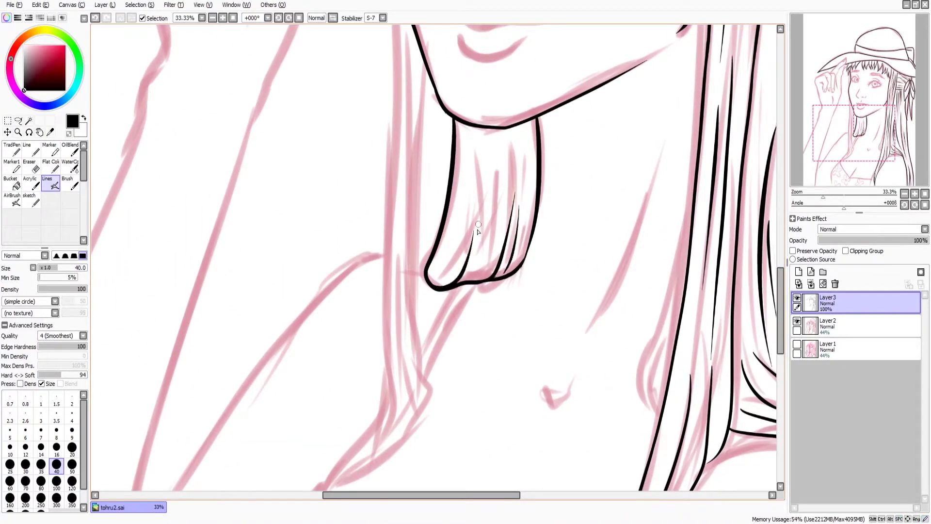
left_click_drag(487, 129, 482, 204)
mouse_move(502, 129)
left_mouse_down()
mouse_move(494, 214)
mouse_move(458, 258)
left_mouse_up()
mouse_move(527, 130)
left_mouse_down()
mouse_move(522, 206)
mouse_move(469, 280)
left_mouse_up()
mouse_move(382, 147)
left_mouse_down()
mouse_move(445, 76)
mouse_move(427, 489)
left_mouse_up()
left_click_drag(460, 388, 460, 146)
mouse_move(451, 167)
left_mouse_down()
mouse_move(435, 250)
mouse_move(411, 291)
left_mouse_up()
left_click_drag(489, 234, 412, 286)
- Add hair lines inside the long lock and a neck mark, undoing misplaced strokes
left_click_drag(500, 194, 500, 369)
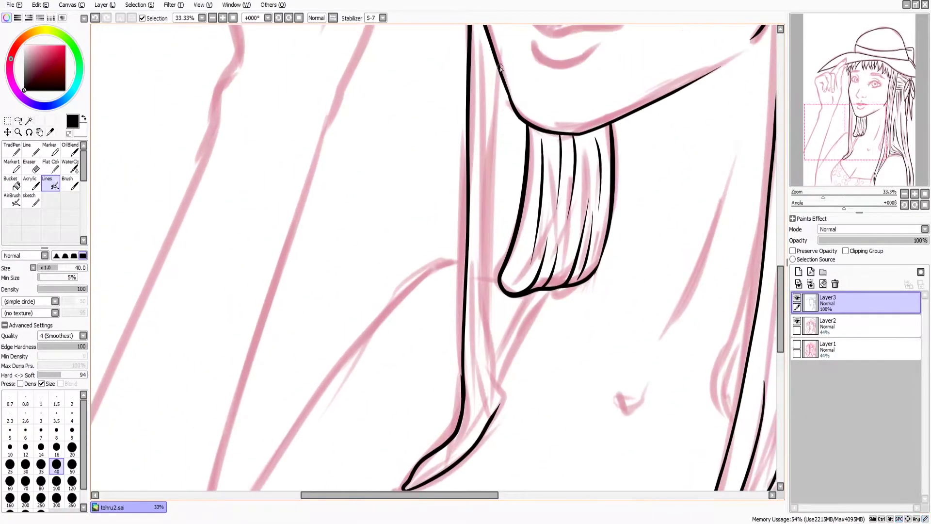
mouse_move(501, 68)
left_mouse_down()
mouse_move(486, 397)
mouse_move(508, 315)
left_mouse_up()
left_click_drag(531, 29, 535, 204)
left_click_drag(539, 466, 549, 320)
mouse_move(577, 231)
left_mouse_down()
mouse_move(600, 214)
mouse_move(439, 243)
left_mouse_up()
left_click_drag(524, 354, 533, 364)
left_click_drag(650, 189, 622, 363)
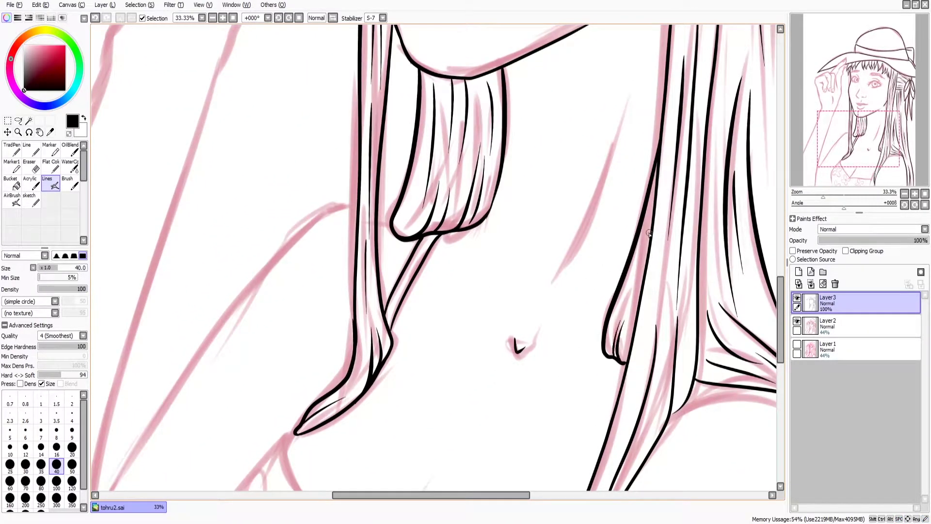
key("ctrl+z")
left_click_drag(655, 177, 616, 324)
key("ctrl+z")
- Ink the shoulder contour, neckline outline and the hair lock's curved lower edge
mouse_move(392, 220)
left_mouse_down()
mouse_move(619, 154)
mouse_move(700, 119)
mouse_move(408, 401)
mouse_move(339, 244)
left_mouse_up()
mouse_move(536, 154)
left_mouse_down()
mouse_move(698, 301)
mouse_move(494, 279)
left_mouse_up()
left_click_drag(494, 279, 588, 297)
mouse_move(738, 385)
left_mouse_down()
mouse_move(551, 401)
mouse_move(564, 423)
left_mouse_up()
left_click_drag(412, 328, 426, 331)
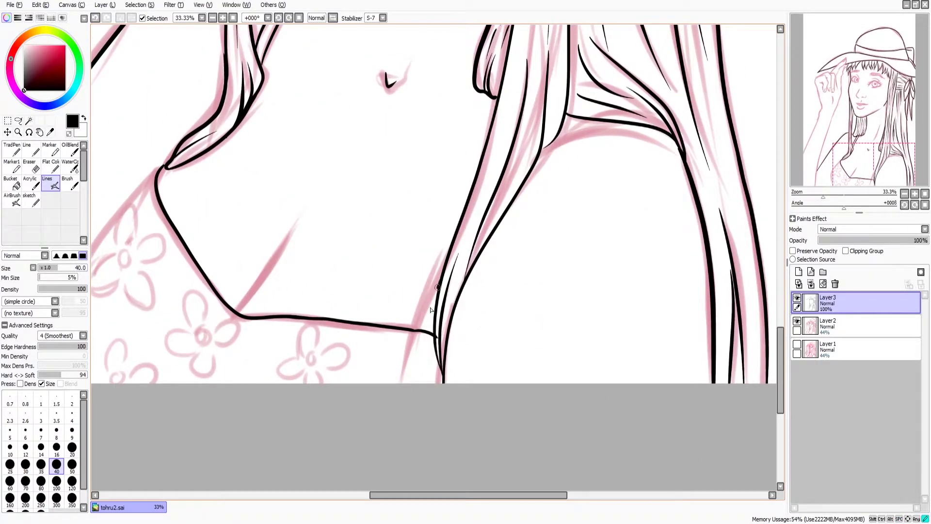
left_click_drag(541, 155, 683, 147)
mouse_move(457, 351)
left_mouse_down()
mouse_move(511, 197)
mouse_move(657, 266)
left_mouse_up()
- Ink the top's neckline, the arm's outer edge and lines along the torso
left_click_drag(635, 133, 576, 228)
left_click_drag(418, 339, 659, 354)
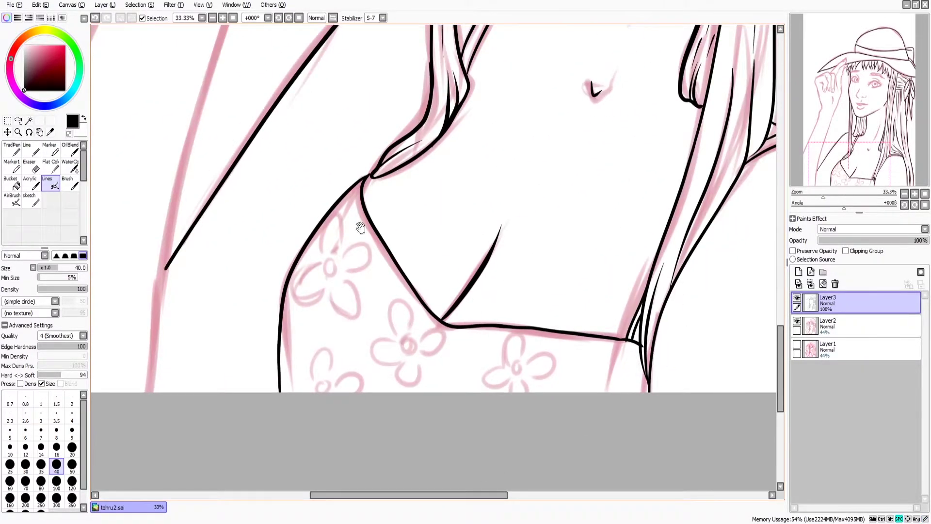
left_click_drag(360, 228, 533, 426)
left_click_drag(471, 44, 444, 162)
left_click_drag(444, 162, 526, 194)
left_click_drag(525, 56, 452, 251)
left_click_drag(524, 451, 563, 451)
left_click_drag(642, 65, 521, 396)
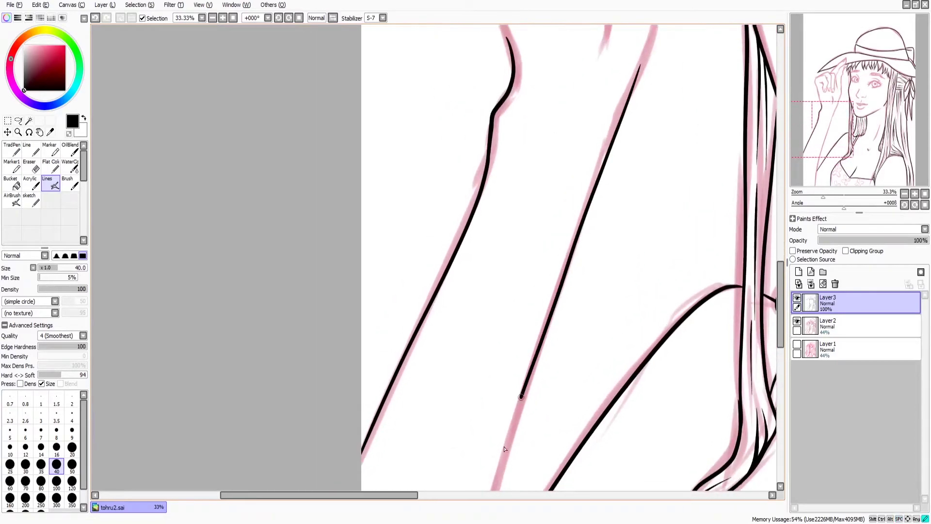
left_click_drag(504, 449, 602, 449)
mouse_move(617, 113)
left_mouse_down()
mouse_move(572, 279)
mouse_move(560, 441)
left_mouse_up()
left_click_drag(560, 441, 601, 456)
- Ink the fist's inner, top and right edges and its top-right finger
mouse_move(413, 162)
left_mouse_down()
mouse_move(465, 342)
mouse_move(523, 194)
left_mouse_up()
scroll(465, 342, "up", 1)
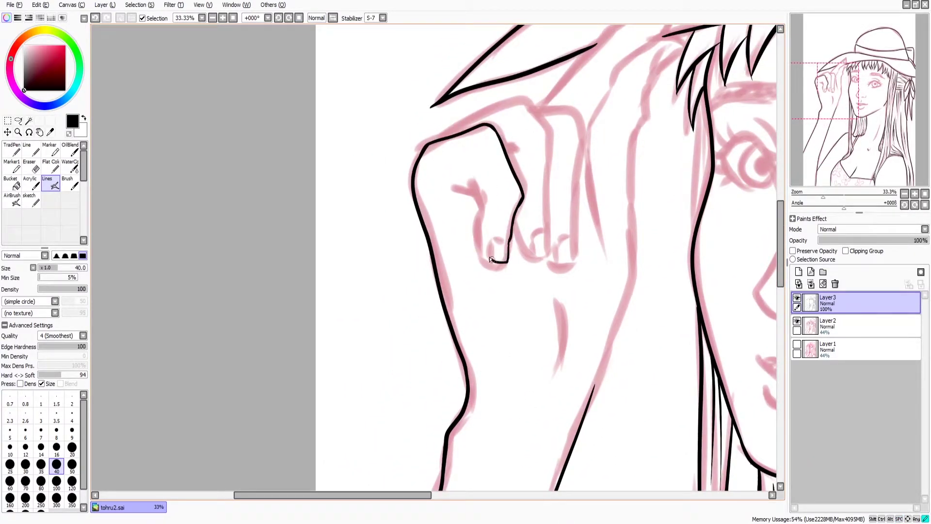
left_click_drag(501, 266, 480, 209)
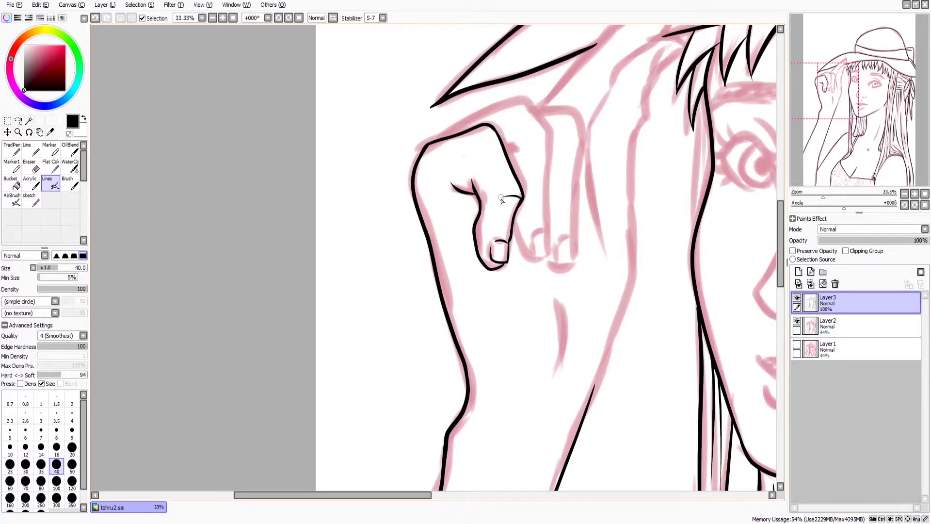
left_click_drag(388, 150, 467, 118)
left_click_drag(497, 169, 495, 252)
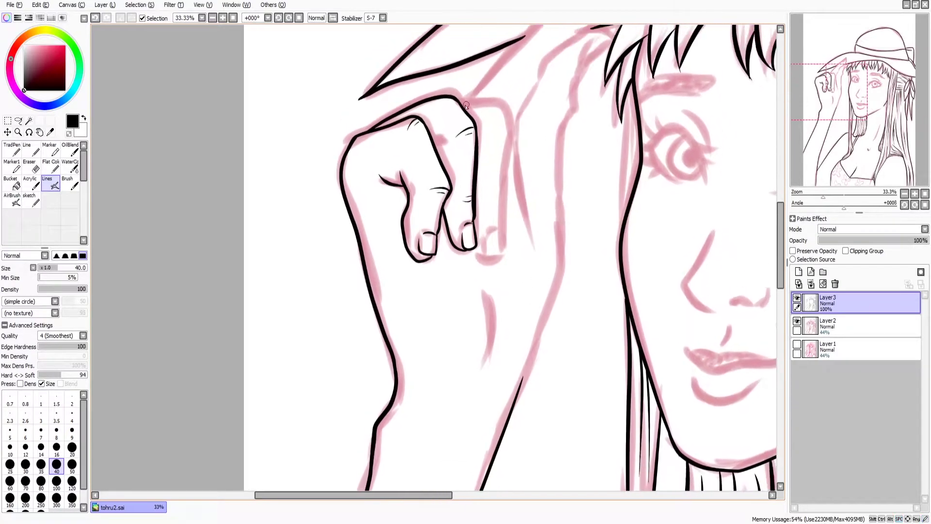
left_click_drag(460, 102, 506, 183)
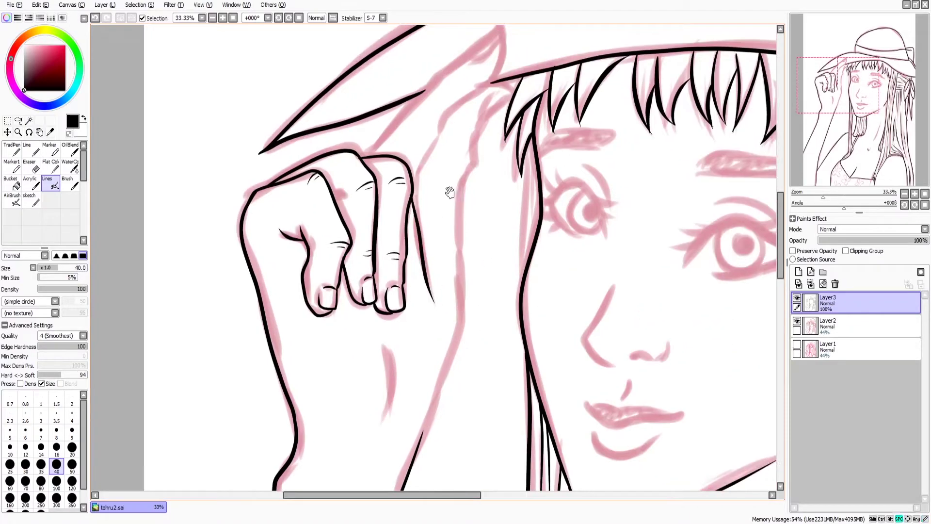
- Ink the raised index finger touching the hat brim and a thin strand beside the face
left_click_drag(412, 199, 434, 303)
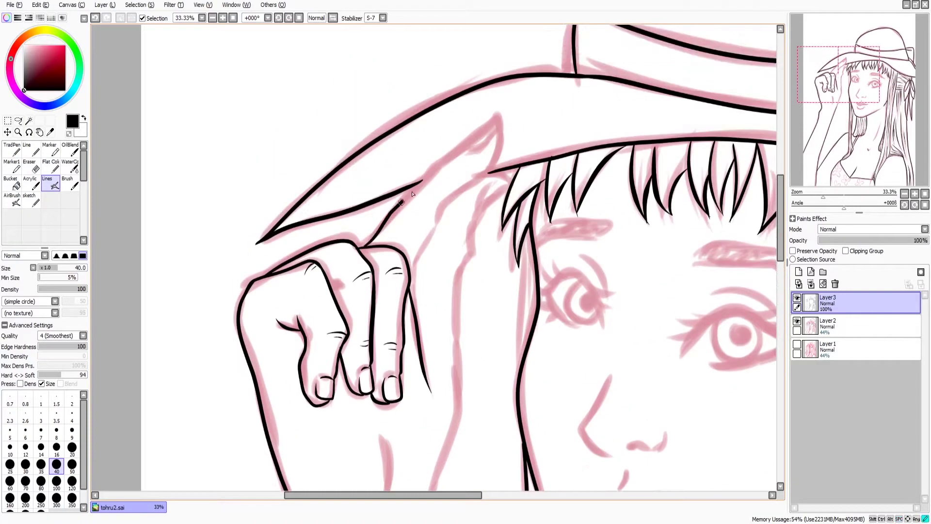
mouse_move(364, 248)
left_mouse_down()
mouse_move(497, 119)
mouse_move(443, 192)
left_mouse_up()
left_click_drag(411, 249, 444, 144)
scroll(502, 303, "down", 1)
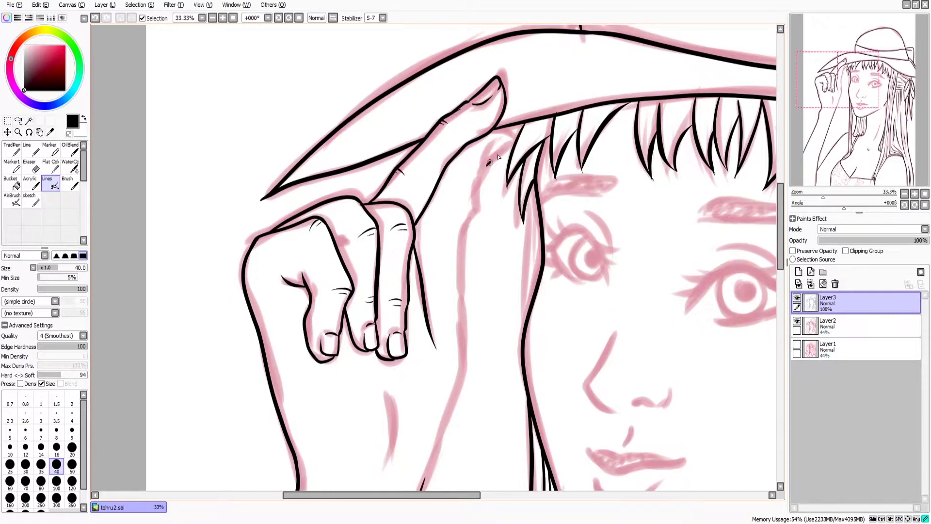
mouse_move(478, 183)
left_mouse_down()
mouse_move(505, 157)
mouse_move(509, 92)
mouse_move(464, 346)
left_mouse_up()
scroll(498, 143, "up", 5)
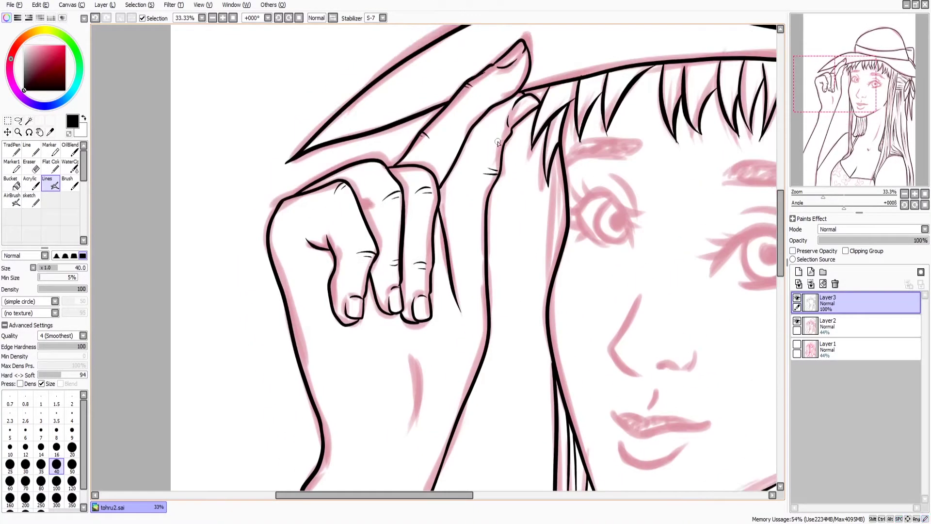
left_click_drag(619, 389, 547, 373)
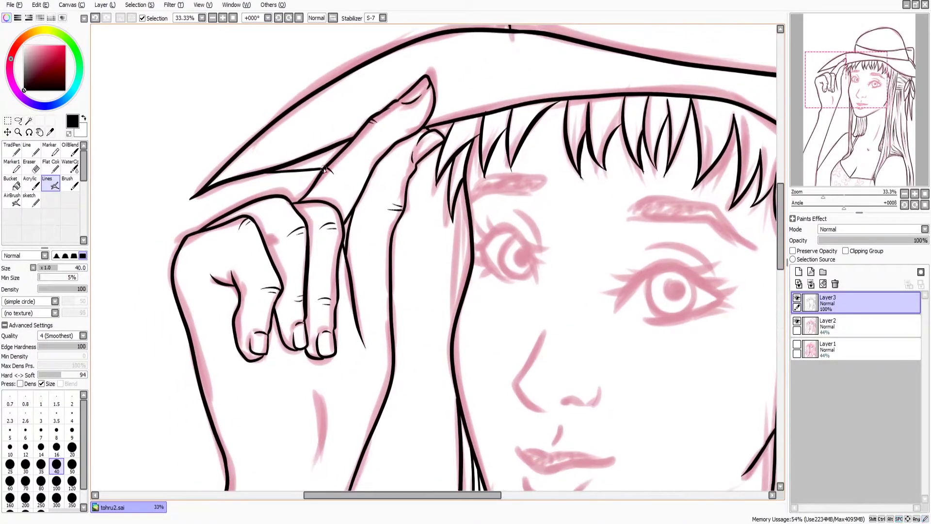
mouse_move(446, 191)
left_mouse_down()
mouse_move(439, 154)
mouse_move(461, 210)
left_mouse_up()
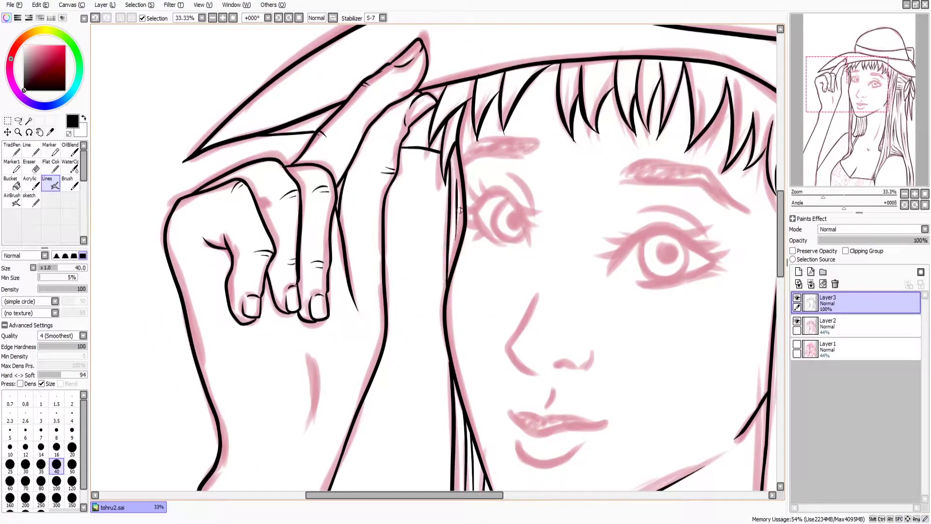
left_click_drag(469, 316, 508, 270)
- Ink the nose outline and nostril, the line between the lips and the lower lip
left_click_drag(749, 296, 567, 327)
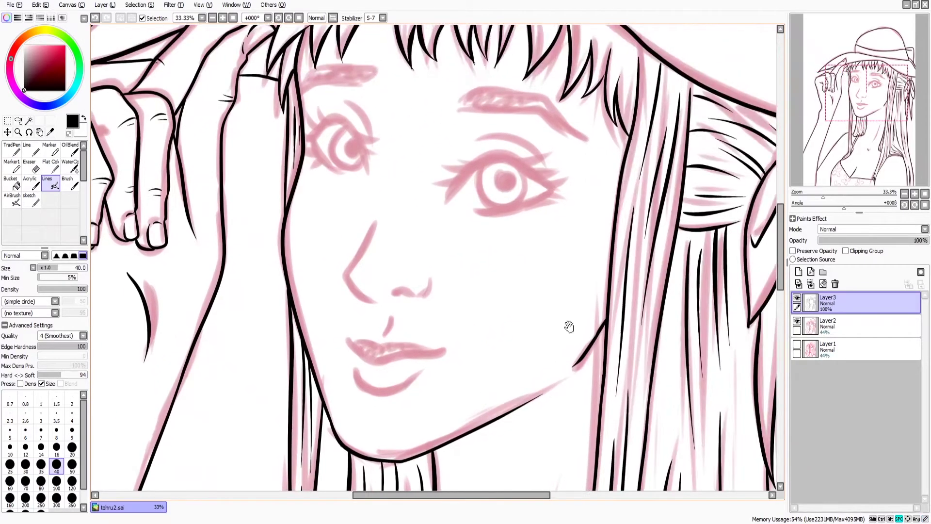
mouse_move(364, 231)
left_mouse_down()
mouse_move(364, 309)
mouse_move(419, 289)
mouse_move(425, 223)
left_mouse_up()
left_click_drag(342, 281, 442, 288)
left_click_drag(349, 313, 417, 311)
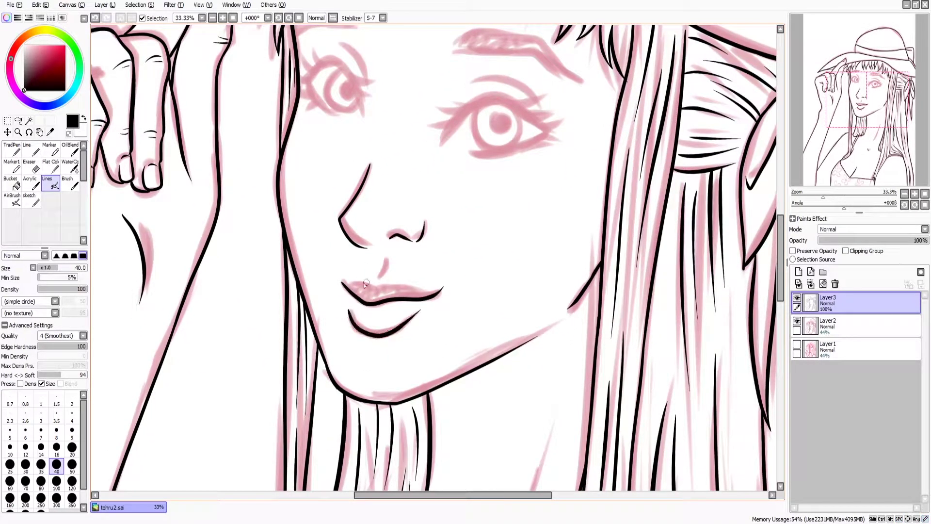
- Ink the right eye's thick upper eyelid and the crease above it
mouse_move(451, 126)
left_mouse_down()
mouse_move(420, 205)
mouse_move(497, 206)
left_mouse_up()
key("ctrl+z")
key("ctrl+z")
mouse_move(406, 227)
left_mouse_down()
mouse_move(441, 182)
mouse_move(515, 216)
left_mouse_up()
mouse_move(429, 194)
left_mouse_down()
mouse_move(482, 181)
mouse_move(439, 229)
mouse_move(519, 215)
mouse_move(530, 180)
mouse_move(542, 198)
left_mouse_up()
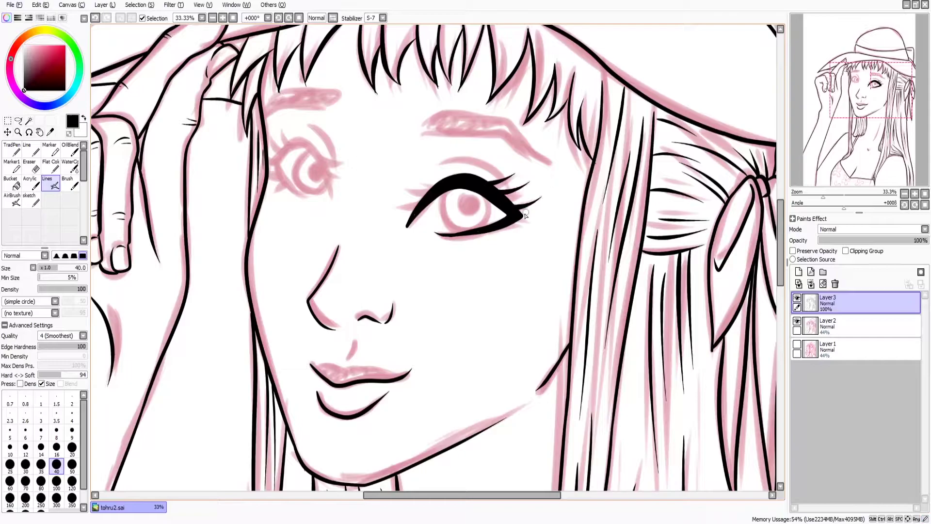
mouse_move(434, 170)
left_mouse_down()
mouse_move(502, 180)
mouse_move(490, 210)
left_mouse_up()
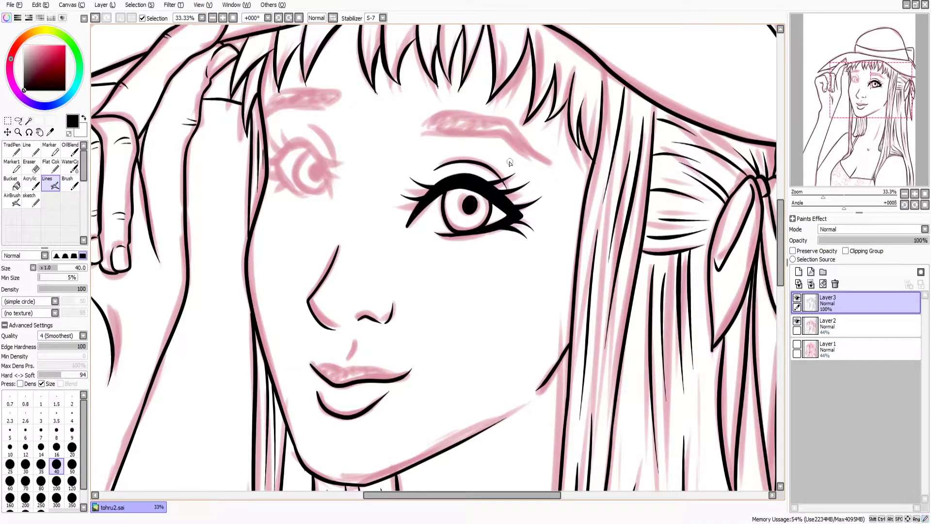
- Ink the left eye's lids, then lasso and rotate the eye slightly
mouse_move(335, 199)
left_mouse_down()
mouse_move(274, 167)
mouse_move(313, 200)
left_mouse_up()
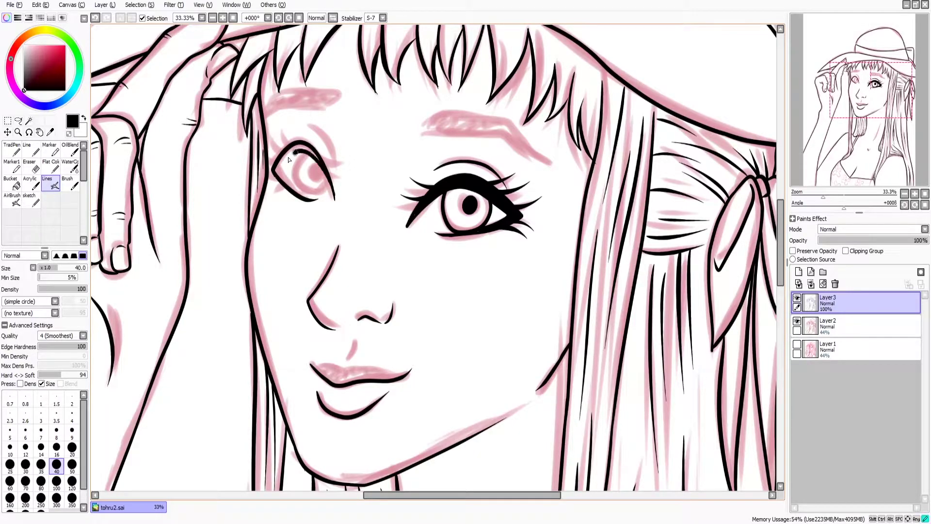
mouse_move(296, 152)
left_mouse_down()
mouse_move(280, 185)
mouse_move(315, 160)
mouse_move(274, 146)
left_mouse_up()
key("a")
key("ctrl+t")
mouse_move(337, 204)
left_mouse_down()
mouse_move(321, 187)
mouse_move(318, 150)
mouse_move(328, 144)
mouse_move(315, 160)
mouse_move(324, 139)
mouse_move(328, 175)
mouse_move(313, 149)
left_mouse_up()
left_click(18, 328)
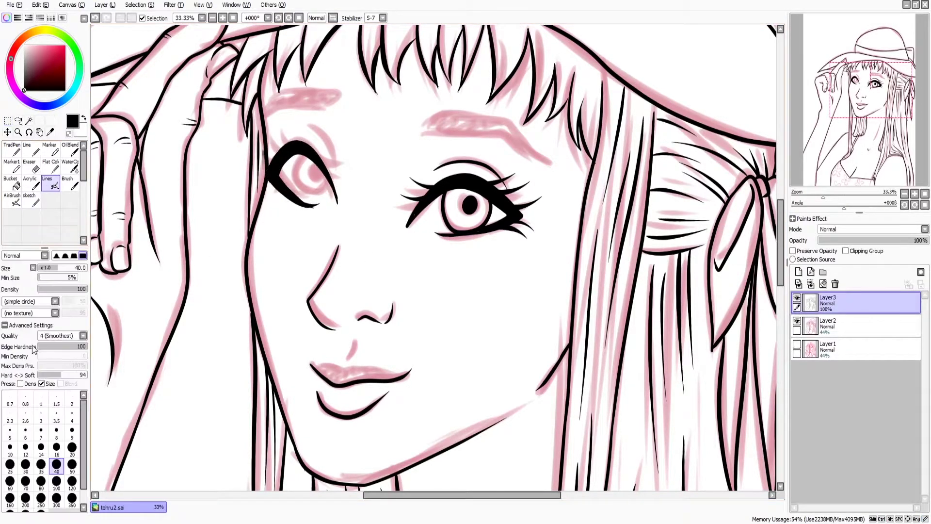
- Ink the left iris and both eyebrows, undoing unwanted strokes
left_click_drag(308, 155, 313, 203)
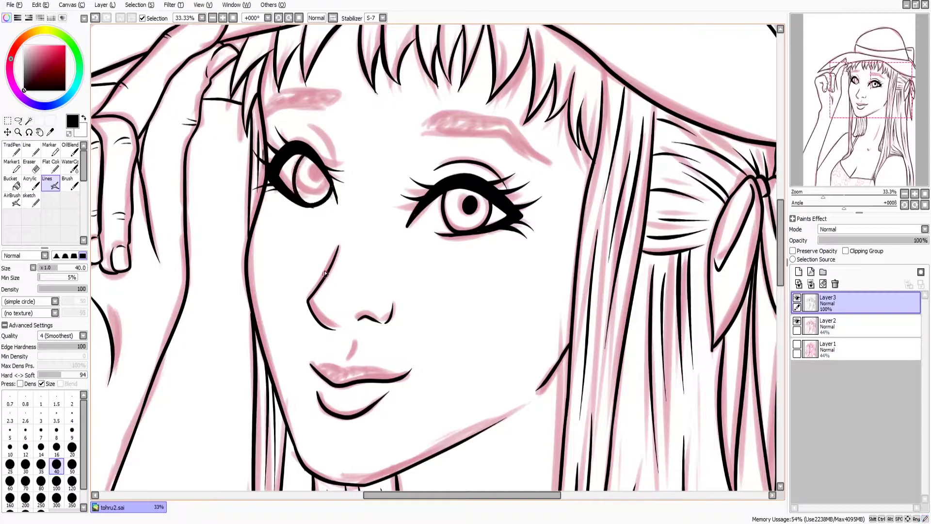
key("ctrl+z")
left_click_drag(427, 130, 554, 163)
left_click_drag(265, 119, 337, 91)
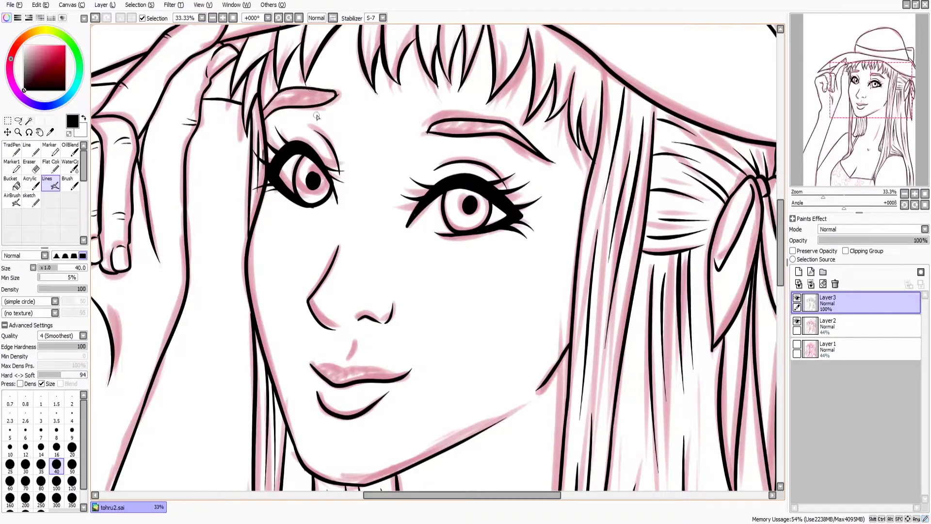
key("ctrl+z")
scroll(465, 312, "down", 4)
- Hide the pink sketch Layer2 and add a new layer above it
left_click(797, 321)
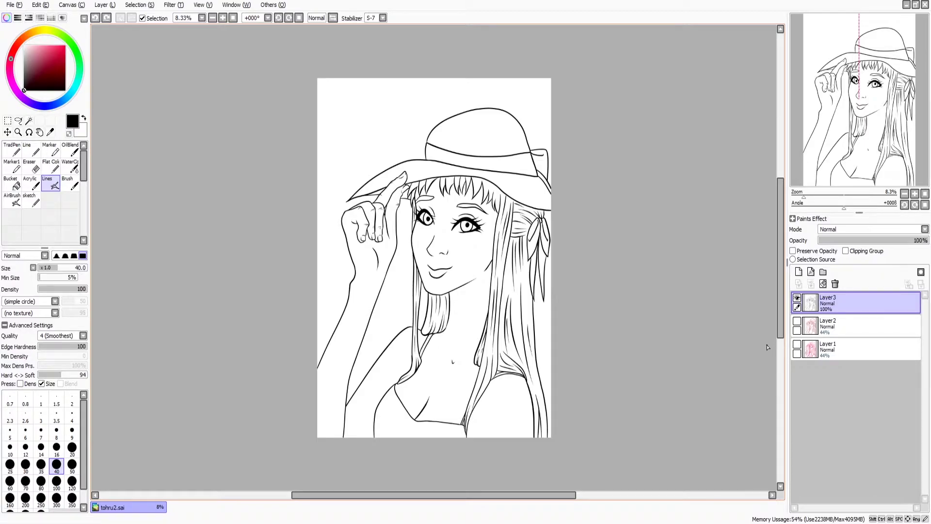
left_click(854, 326)
left_click(29, 120)
- Magic-wand select the face region from Layer3's lineart, then choose Flat Color in light peach on Layer4
left_click(798, 271)
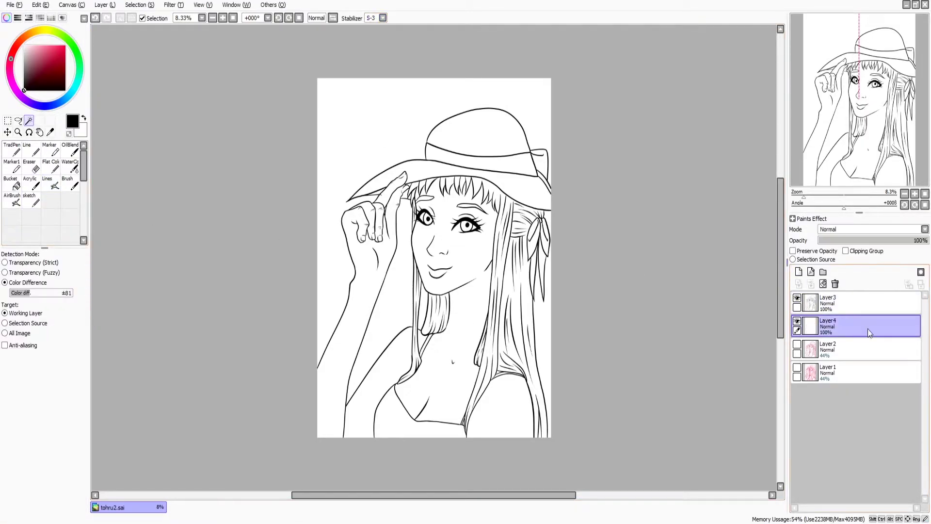
left_click(854, 304)
scroll(504, 265, "up", 1)
left_click(505, 264)
left_click(853, 326)
left_click(51, 167)
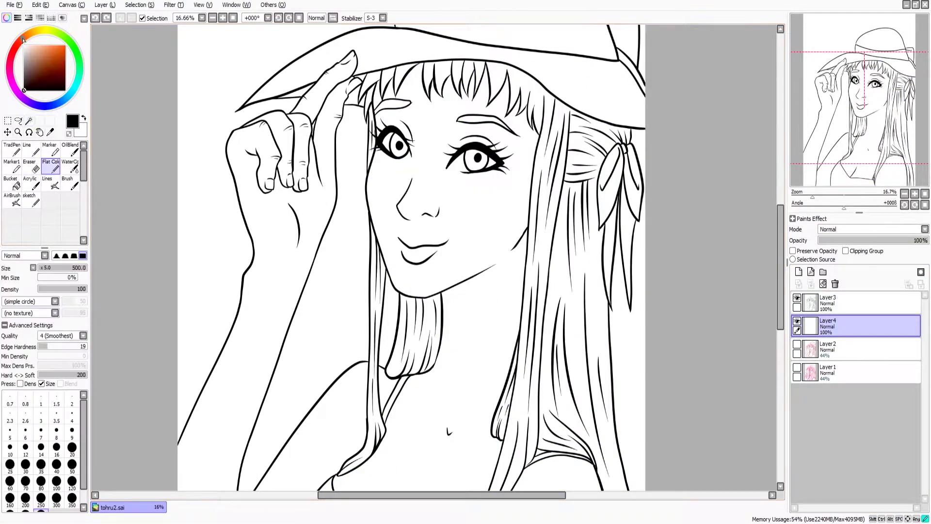
left_click(31, 46)
- Paint peach skin over the face, shoulder and upper arm on Layer4
mouse_move(465, 219)
left_mouse_down()
mouse_move(413, 145)
mouse_move(383, 233)
mouse_move(417, 281)
left_mouse_up()
mouse_move(504, 194)
left_mouse_down()
mouse_move(421, 145)
mouse_move(388, 106)
mouse_move(417, 72)
mouse_move(485, 82)
mouse_move(511, 291)
mouse_move(457, 353)
mouse_move(457, 270)
mouse_move(374, 371)
mouse_move(436, 415)
mouse_move(514, 340)
mouse_move(545, 270)
mouse_move(599, 381)
left_mouse_up()
scroll(458, 353, "down", 3)
scroll(561, 395, "down", 2)
scroll(561, 394, "down", 2)
scroll(599, 380, "left", 3)
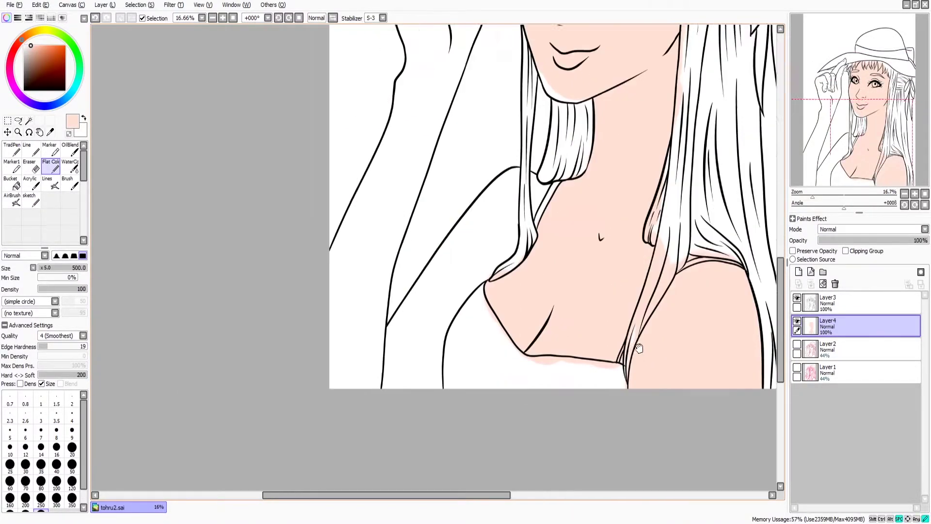
mouse_move(534, 204)
left_mouse_down()
mouse_move(474, 291)
mouse_move(484, 267)
mouse_move(443, 316)
mouse_move(435, 403)
mouse_move(358, 370)
mouse_move(397, 235)
mouse_move(368, 253)
mouse_move(418, 202)
mouse_move(391, 312)
mouse_move(427, 160)
mouse_move(383, 126)
mouse_move(408, 111)
mouse_move(435, 120)
mouse_move(417, 133)
mouse_move(456, 184)
mouse_move(489, 63)
mouse_move(475, 46)
mouse_move(460, 88)
left_mouse_up()
scroll(418, 201, "up", 5)
- Erase peach that spills outside the arm's line, shrinking the eraser for finer cleanup
key("bracketleft")
key("bracketleft")
key("bracketleft")
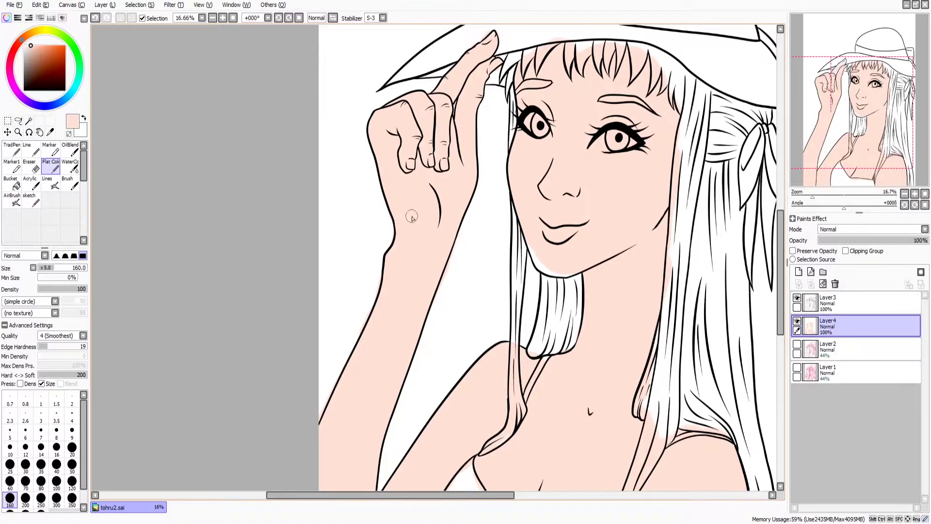
scroll(412, 217, "up", 2)
key("e")
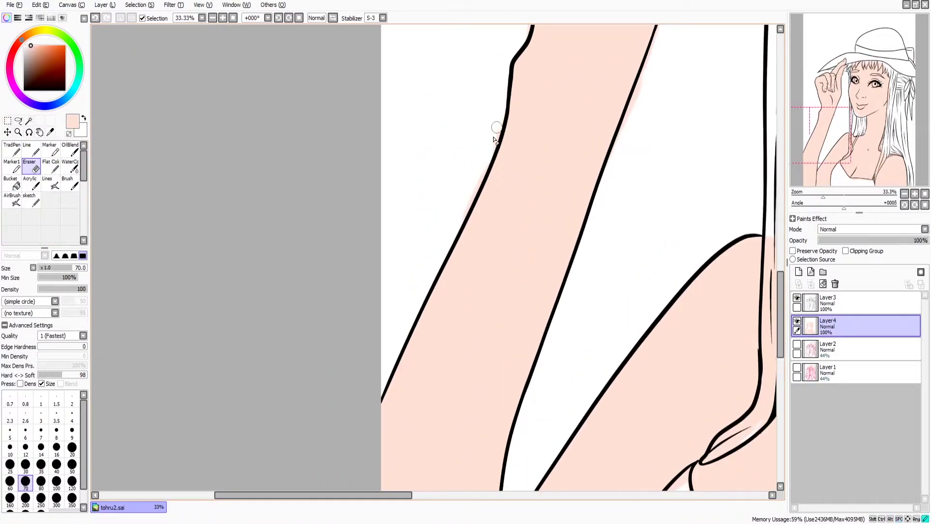
left_click_drag(494, 139, 452, 236)
left_click_drag(501, 199, 499, 301)
mouse_move(498, 135)
left_mouse_down()
mouse_move(498, 270)
mouse_move(436, 330)
left_mouse_up()
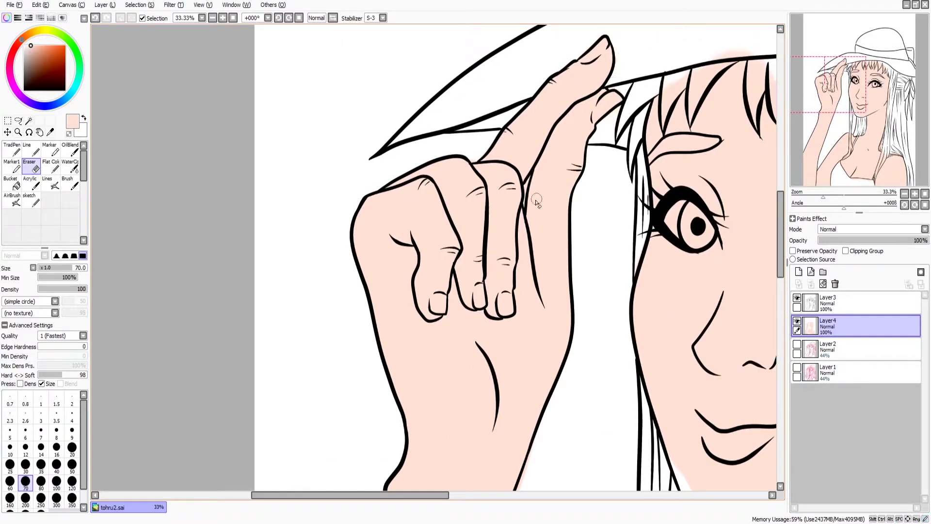
key("bracketleft")
key("bracketleft")
key("bracketleft")
- Switch back to the size-160 Flat Color brush and zoom out to the whole figure
left_click_drag(526, 211, 454, 153)
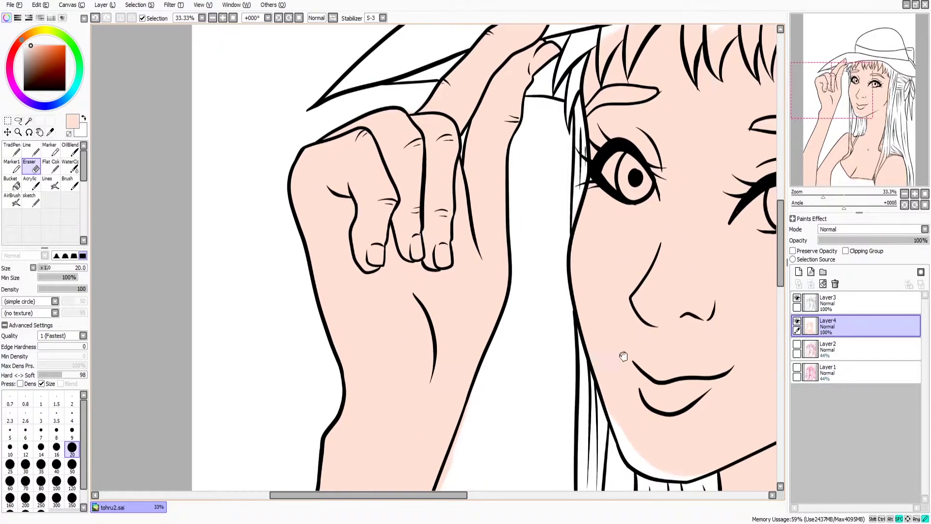
left_click_drag(298, 383, 162, 207)
left_click(51, 165)
scroll(615, 264, "down", 5)
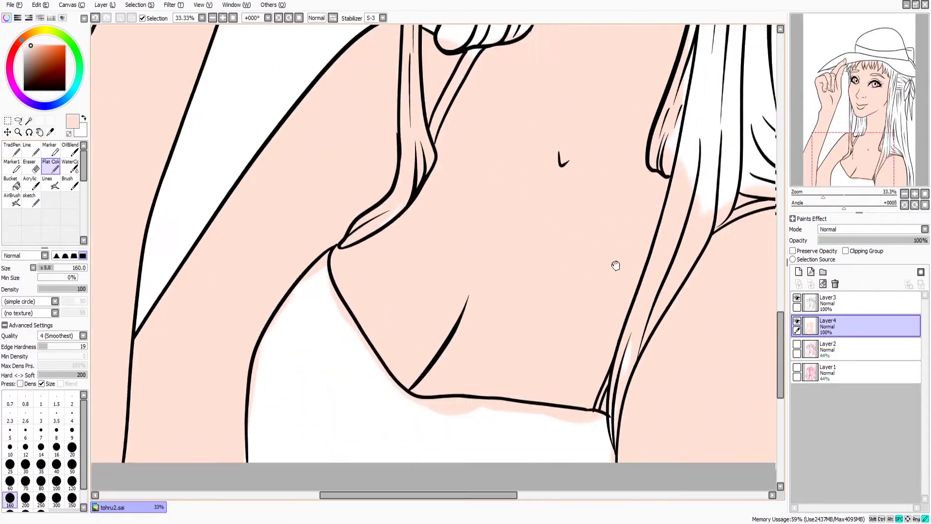
scroll(537, 428, "down", 3)
scroll(582, 436, "up", 8)
left_click_drag(557, 291, 582, 380)
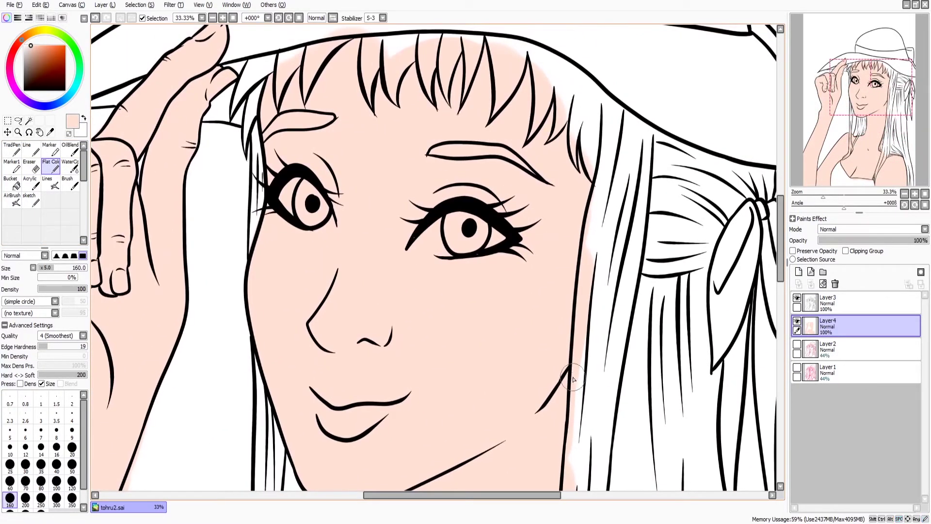
scroll(635, 206, "down", 5)
scroll(614, 258, "down", 4)
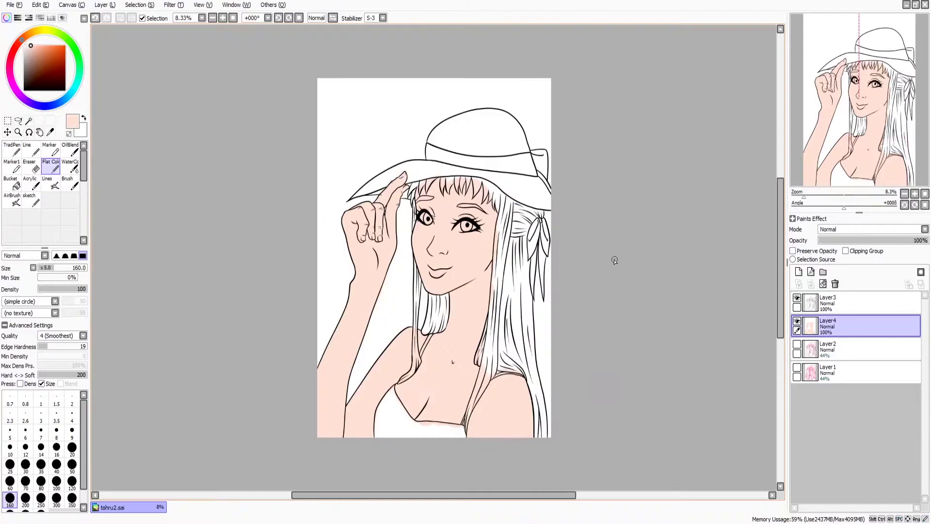
key("ctrl+shift+n")
- Add Layer5 and paint dark brown over the right hair strands and the left hair edge
left_click(31, 60)
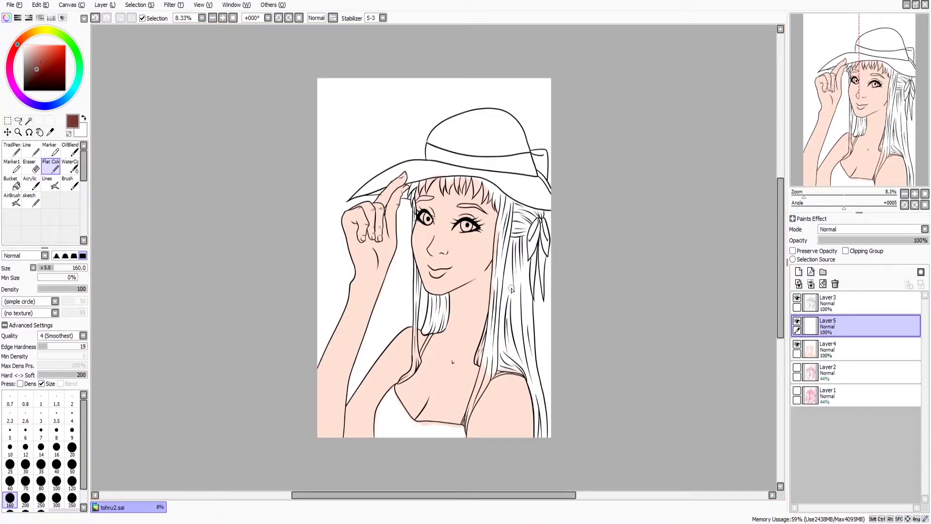
mouse_move(511, 289)
left_mouse_down()
mouse_move(495, 300)
mouse_move(502, 204)
mouse_move(522, 340)
left_mouse_up()
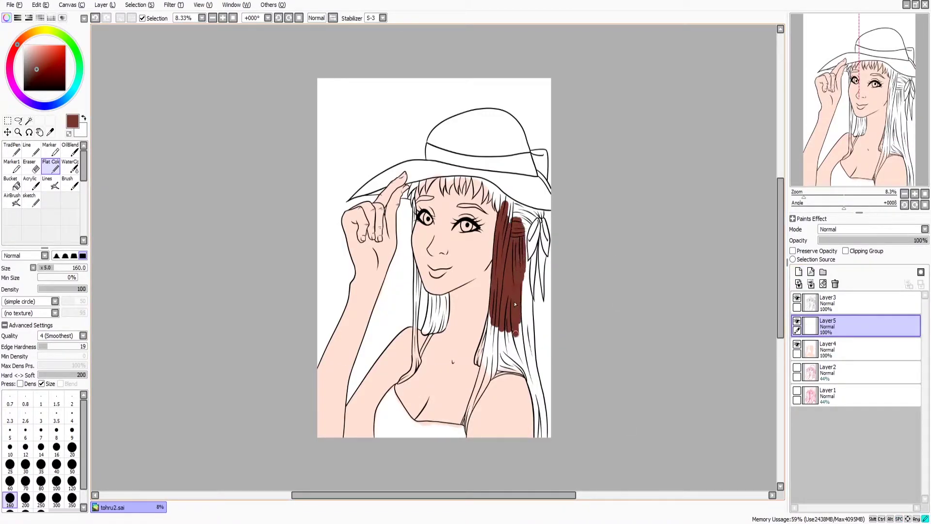
left_click_drag(519, 262, 527, 281)
scroll(528, 272, "down", 2)
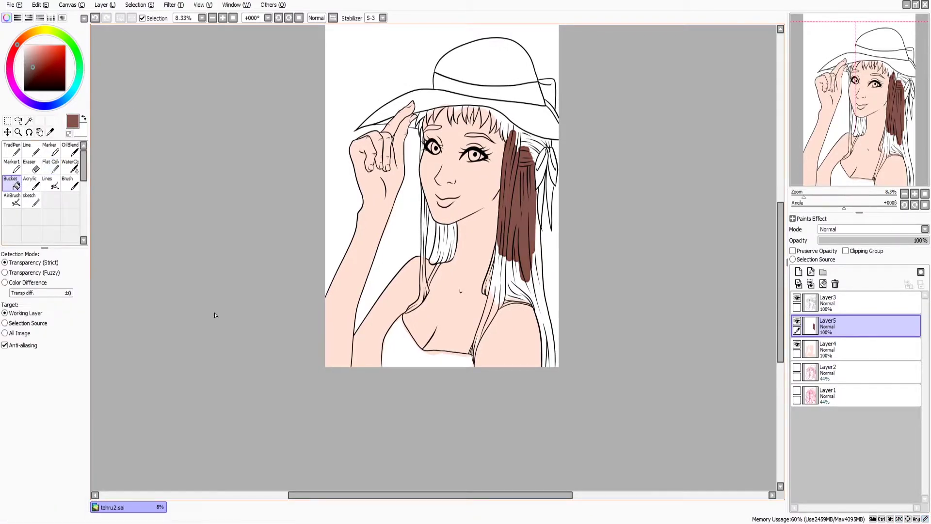
scroll(495, 222, "up", 2)
mouse_move(496, 222)
left_mouse_down()
mouse_move(464, 328)
mouse_move(564, 345)
mouse_move(599, 477)
mouse_move(573, 263)
mouse_move(571, 157)
left_mouse_up()
scroll(561, 194, "up", 3)
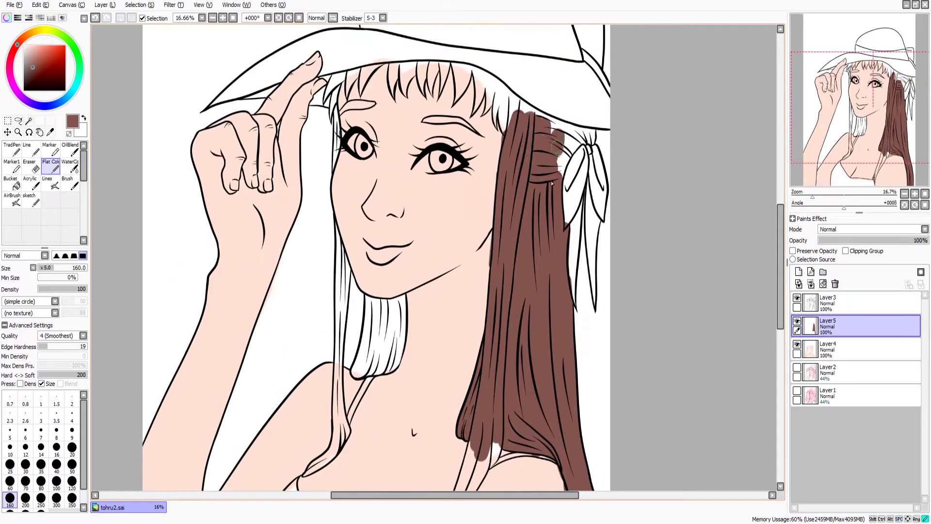
mouse_move(529, 116)
left_mouse_down()
mouse_move(588, 142)
mouse_move(504, 104)
left_mouse_up()
scroll(485, 73, "down", 1)
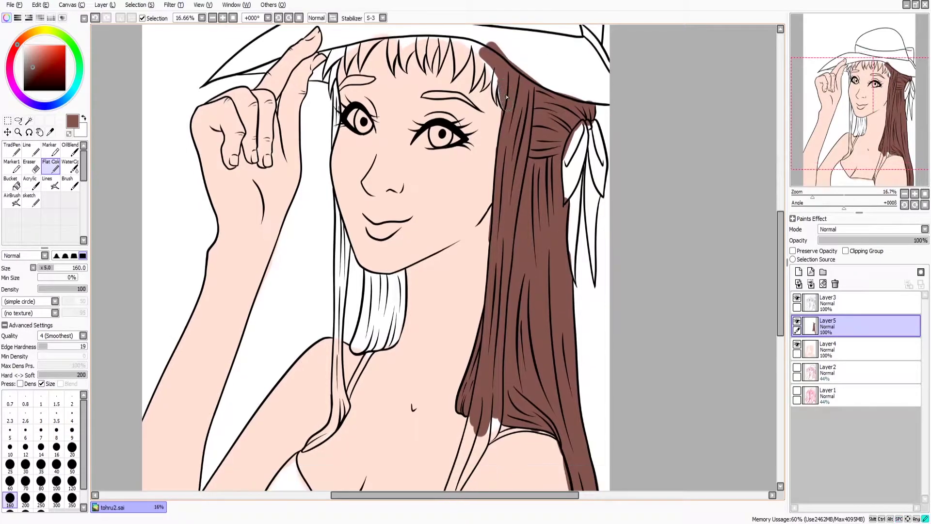
scroll(506, 293, "down", 4)
left_click_drag(506, 293, 450, 417)
- Colour the hair under the chin and the strands beside the face and neck brown
scroll(465, 291, "up", 2)
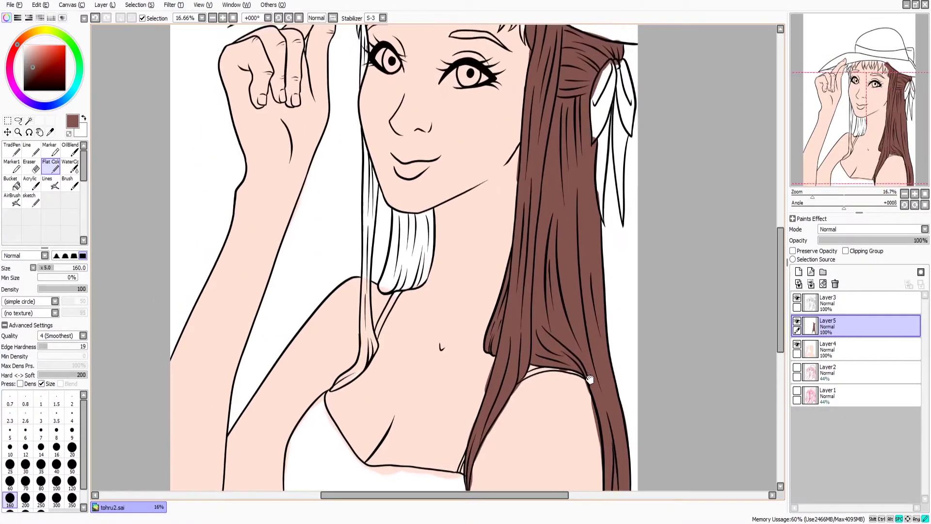
mouse_move(448, 286)
left_mouse_down()
mouse_move(440, 316)
mouse_move(465, 332)
mouse_move(473, 265)
mouse_move(446, 266)
mouse_move(440, 305)
mouse_move(459, 291)
left_mouse_up()
scroll(458, 291, "left", 2)
left_click_drag(432, 63, 432, 133)
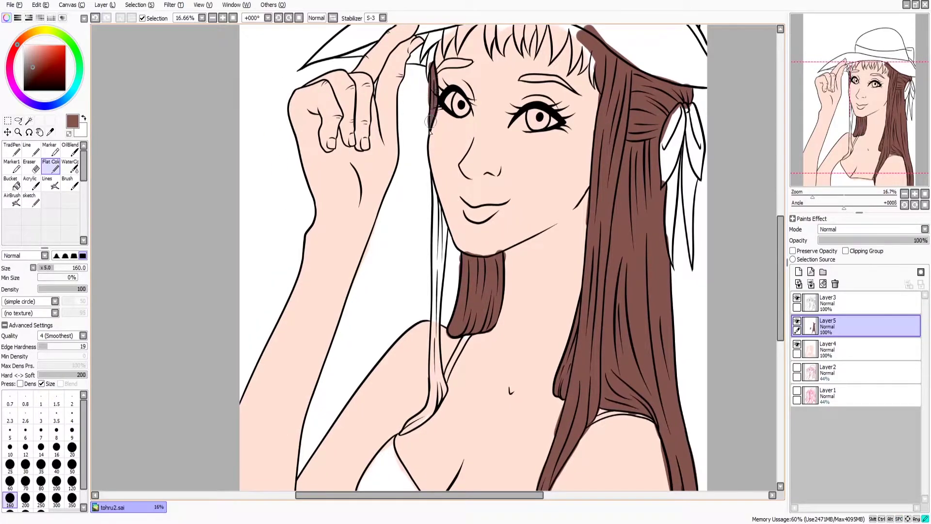
mouse_move(431, 182)
left_mouse_down()
mouse_move(447, 212)
mouse_move(436, 408)
left_mouse_up()
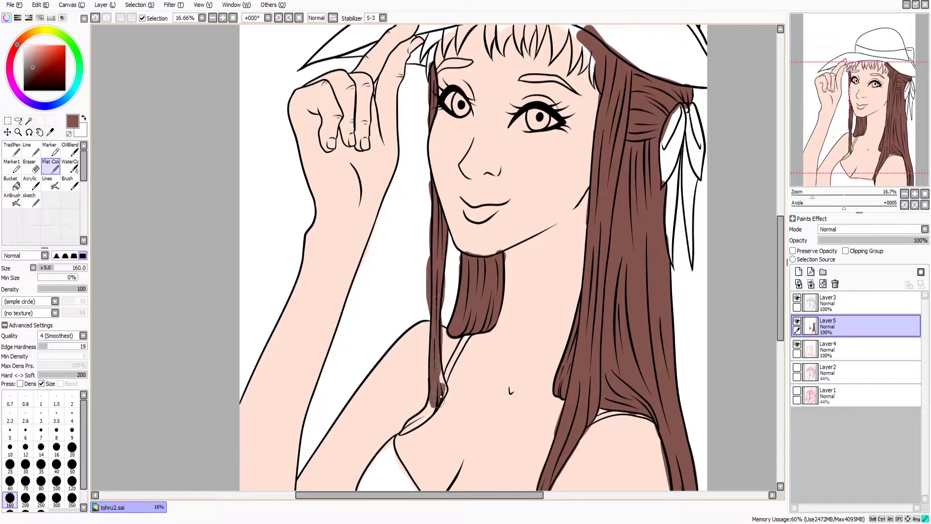
left_click_drag(484, 382, 546, 275)
left_click_drag(487, 303, 493, 296)
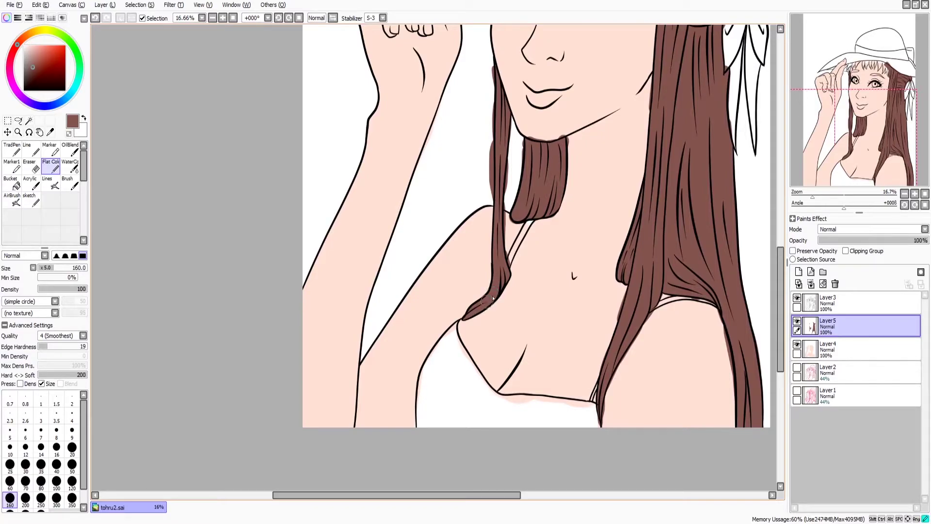
scroll(520, 160, "up", 1)
scroll(524, 150, "up", 1)
left_click_drag(524, 150, 504, 271)
- Fill brown along the hair under the hat brim and across the bangs
left_click_drag(357, 139, 349, 194)
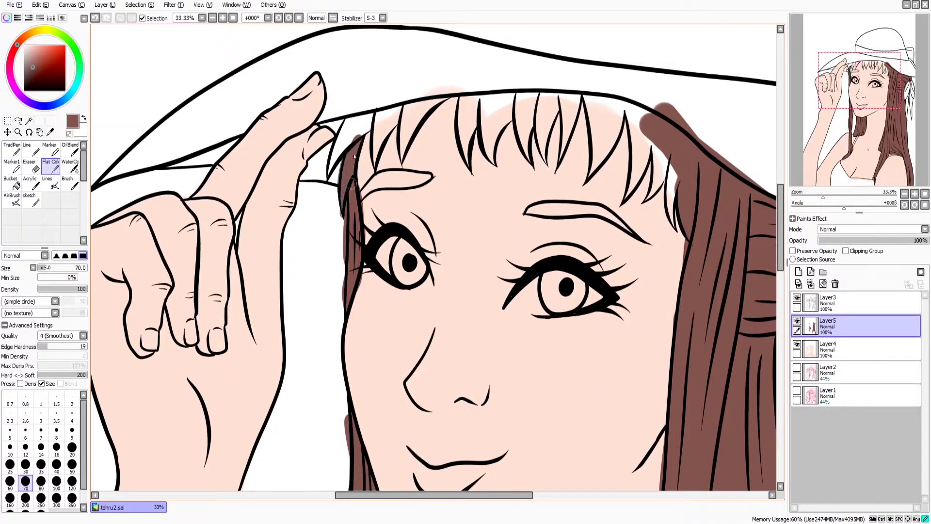
mouse_move(354, 157)
left_mouse_down()
mouse_move(383, 112)
mouse_move(410, 104)
mouse_move(400, 160)
left_mouse_up()
mouse_move(408, 124)
left_mouse_down()
mouse_move(446, 97)
mouse_move(376, 76)
left_mouse_up()
mouse_move(364, 165)
left_mouse_down()
mouse_move(362, 118)
mouse_move(263, 129)
left_mouse_up()
left_click_drag(291, 165, 303, 111)
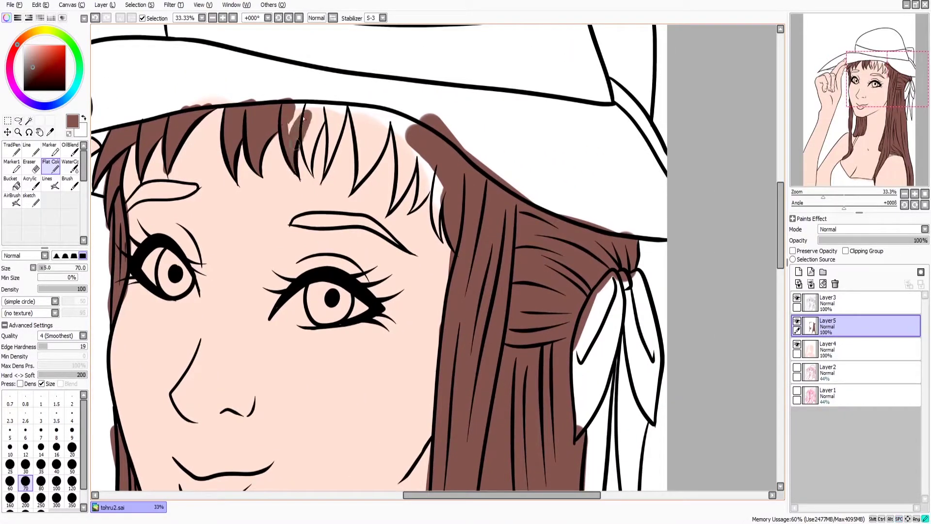
left_click_drag(298, 145, 313, 102)
mouse_move(325, 165)
left_mouse_down()
mouse_move(334, 106)
mouse_move(353, 103)
left_mouse_up()
mouse_move(362, 178)
left_mouse_down()
mouse_move(388, 126)
mouse_move(361, 105)
mouse_move(402, 183)
mouse_move(410, 121)
left_mouse_up()
left_click_drag(422, 208, 418, 160)
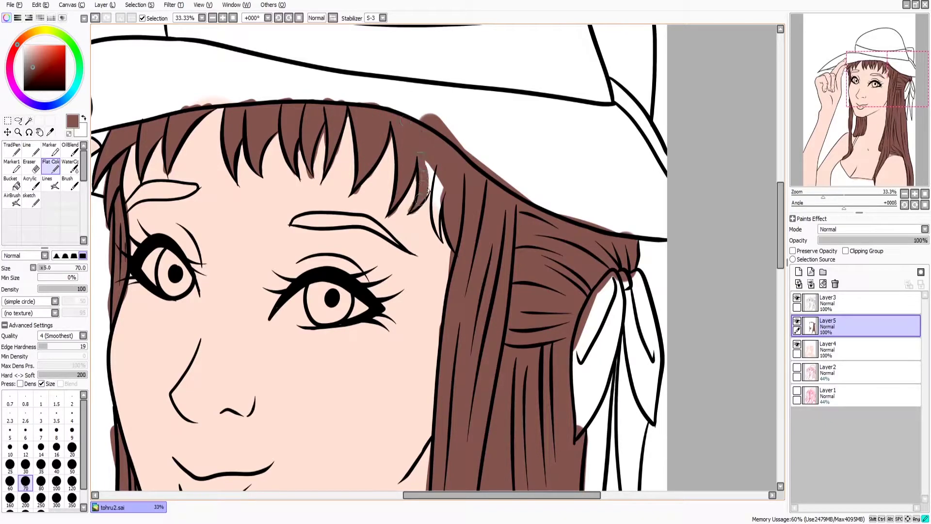
left_click_drag(439, 238, 425, 165)
- Erase brown overspill along the neck and left hair edges with a size-50 eraser
mouse_move(534, 485)
left_mouse_down()
mouse_move(630, 349)
mouse_move(612, 92)
left_mouse_up()
key("e")
left_click_drag(534, 388, 533, 306)
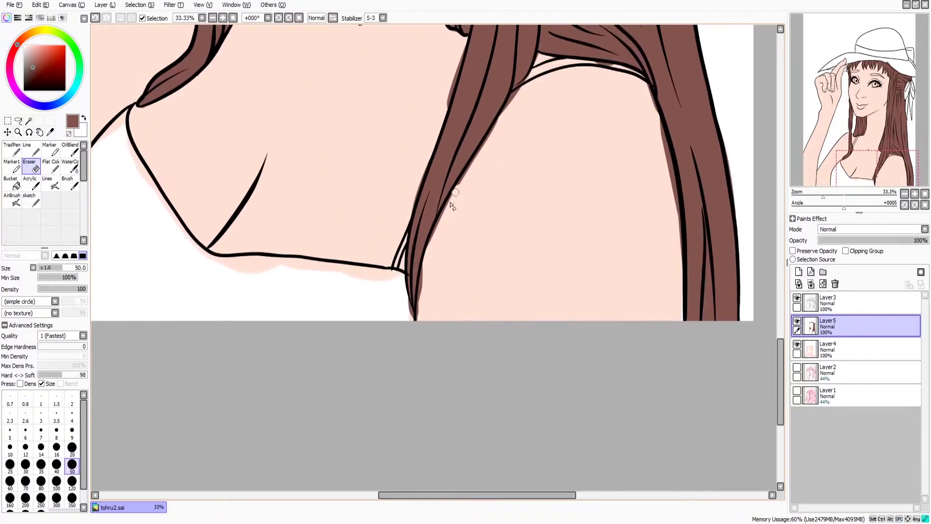
left_click_drag(453, 192, 422, 294)
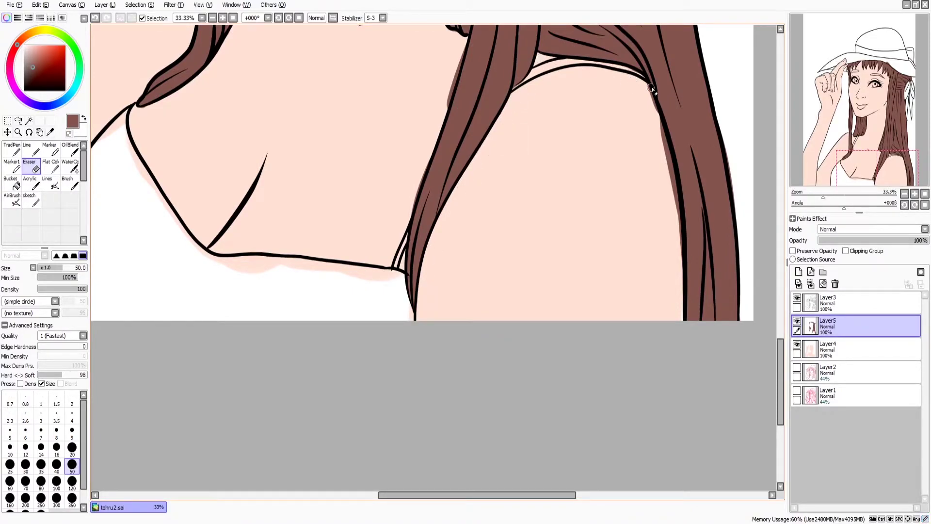
left_click_drag(665, 147, 676, 237)
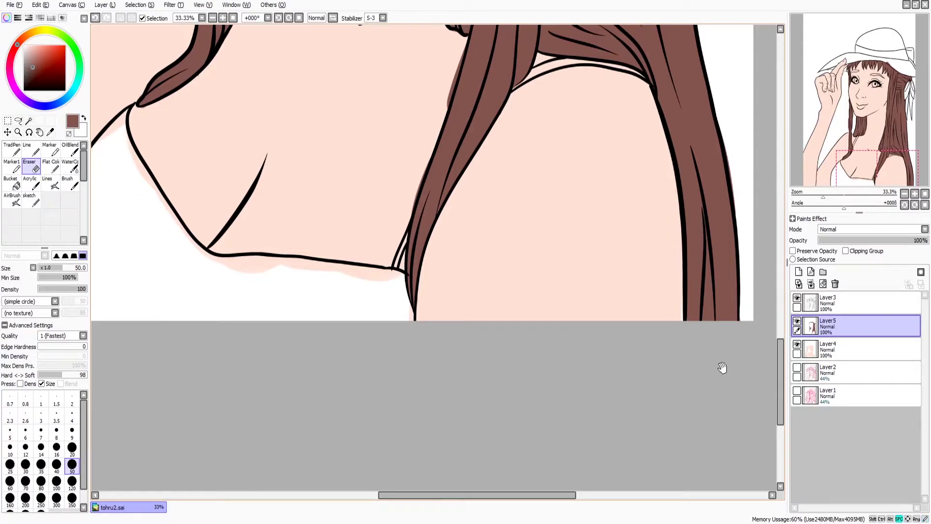
left_click_drag(689, 48, 665, 374)
mouse_move(650, 39)
left_mouse_down()
mouse_move(645, 205)
mouse_move(631, 111)
mouse_move(640, 73)
mouse_move(675, 57)
left_mouse_up()
scroll(645, 194, "down", 1)
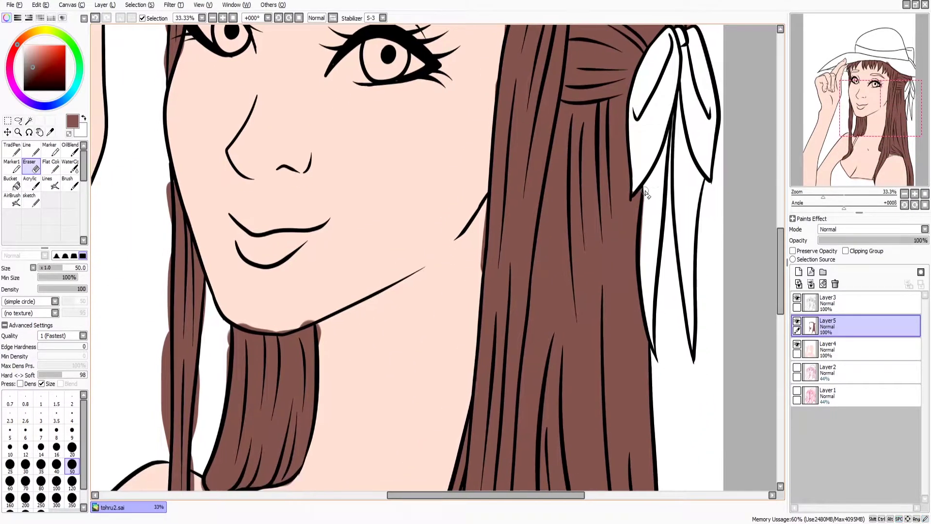
scroll(612, 291, "up", 5)
scroll(612, 300, "down", 5)
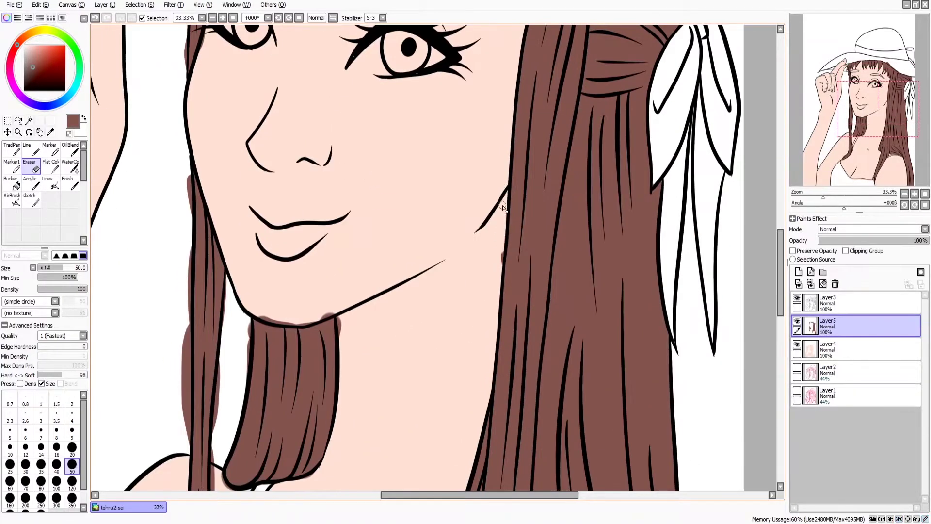
- Erase brown sticking out beside the face strands and at the hair right of the chin
mouse_move(466, 412)
left_mouse_down()
mouse_move(519, 344)
mouse_move(556, 119)
left_mouse_up()
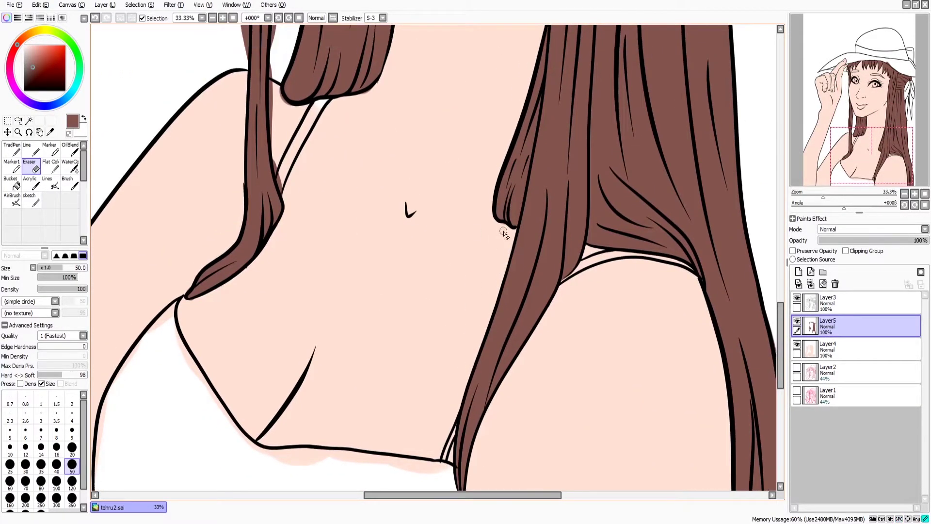
left_click_drag(392, 163, 434, 227)
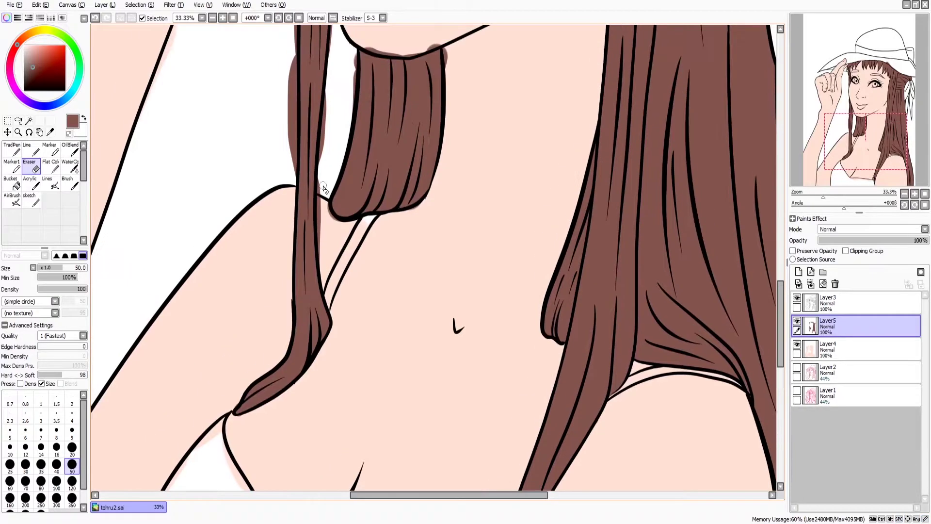
scroll(322, 242, "up", 3)
scroll(325, 194, "up", 2)
left_click_drag(293, 155, 297, 180)
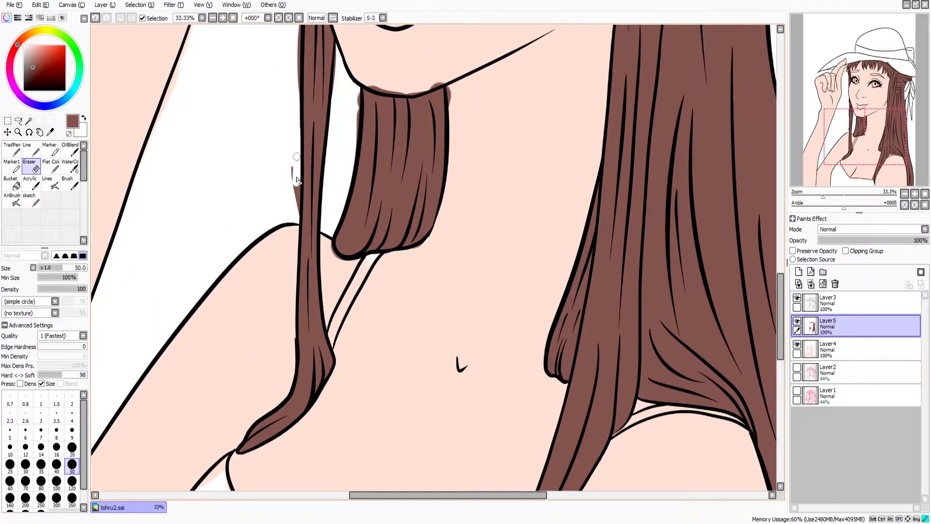
scroll(296, 160, "up", 3)
scroll(297, 112, "up", 4)
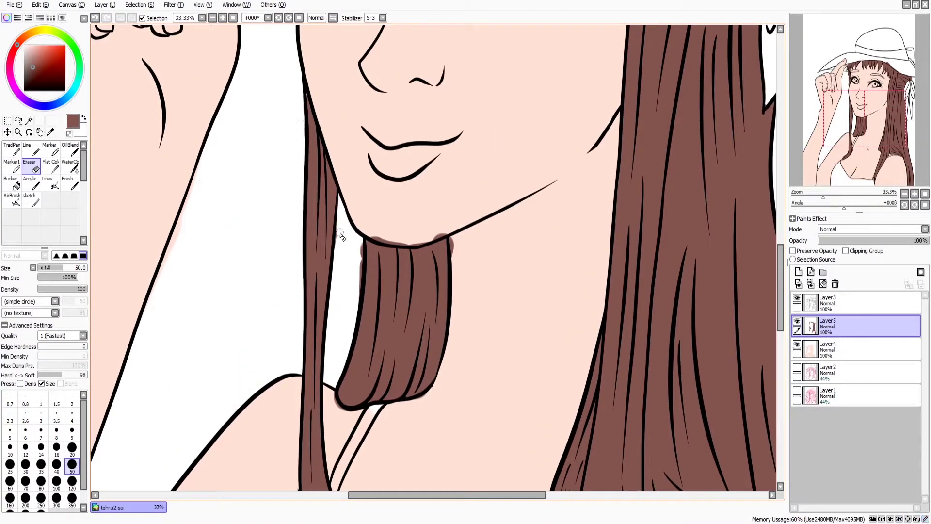
left_click_drag(341, 234, 357, 300)
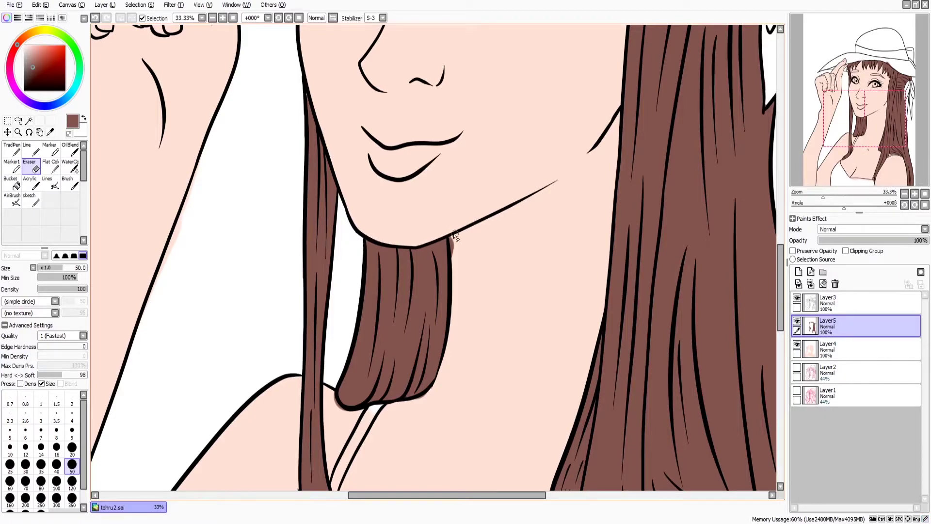
left_click_drag(455, 236, 451, 255)
left_click_drag(432, 394, 436, 387)
scroll(474, 394, "up", 10)
scroll(337, 188, "up", 3)
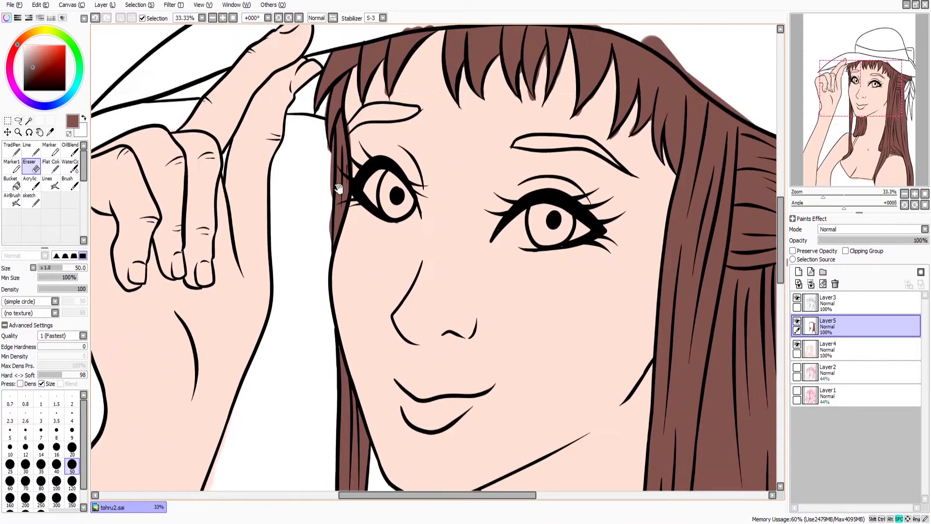
- Shrink the eraser to size 20 and continue cleanup around the neck and chest
key("bracketleft")
key("bracketleft")
key("bracketleft")
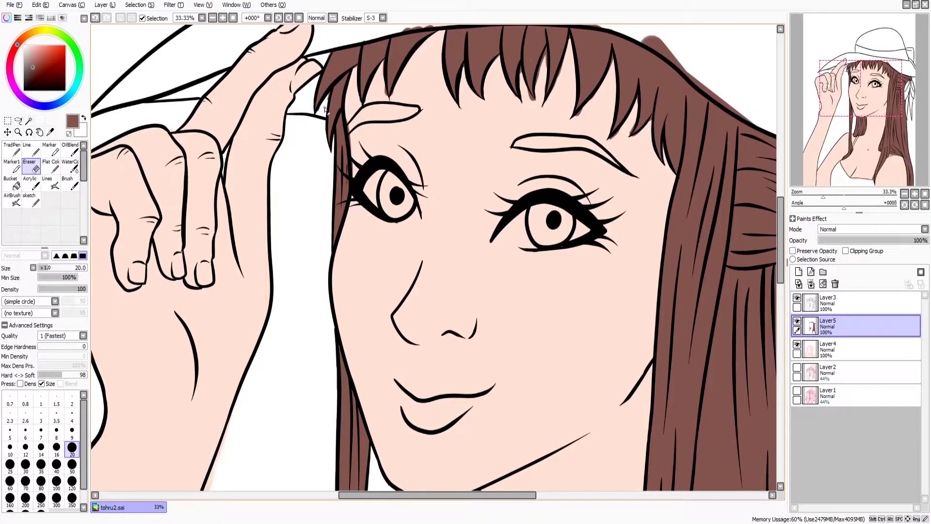
scroll(313, 111, "up", 2)
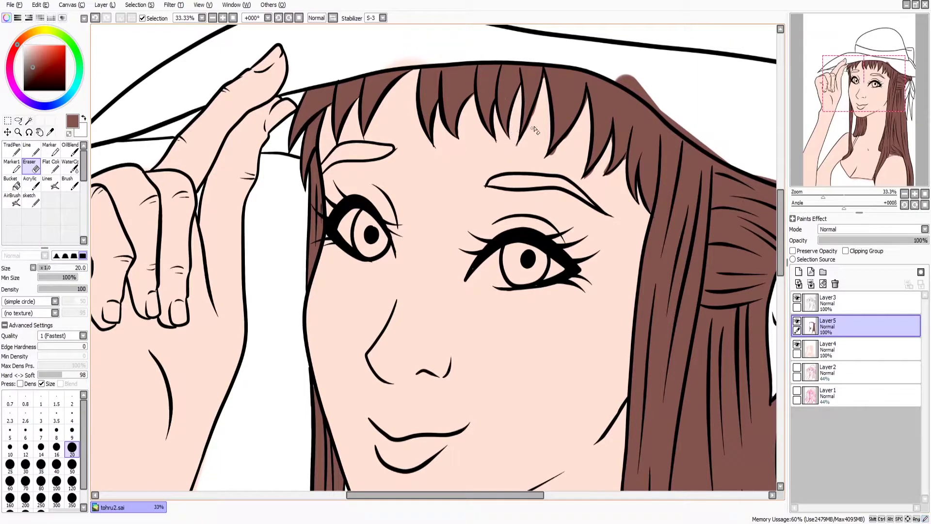
key("ctrl+z")
key("ctrl+y")
left_click_drag(623, 167, 429, 118)
left_click_drag(607, 194, 429, 150)
left_click_drag(669, 475, 667, 208)
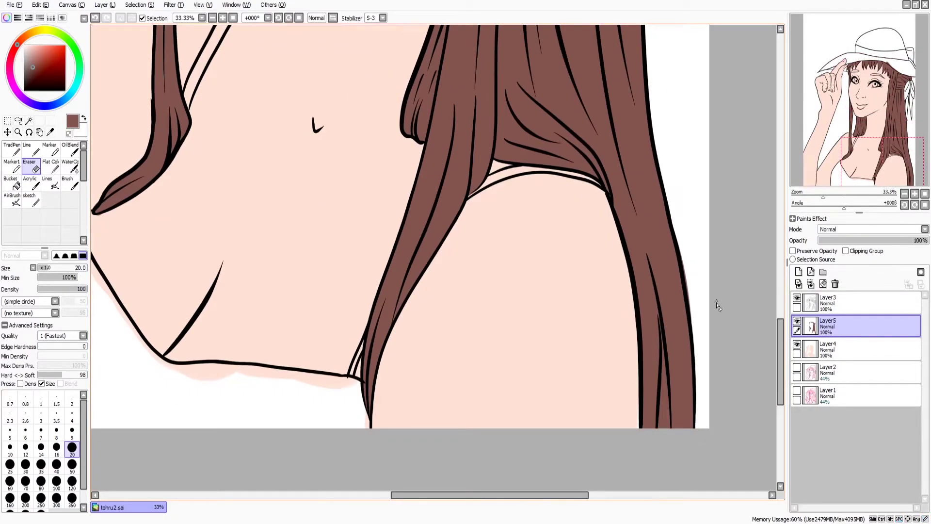
- Fill both eyebrows brown and erase stray brown past their outlines
key("b")
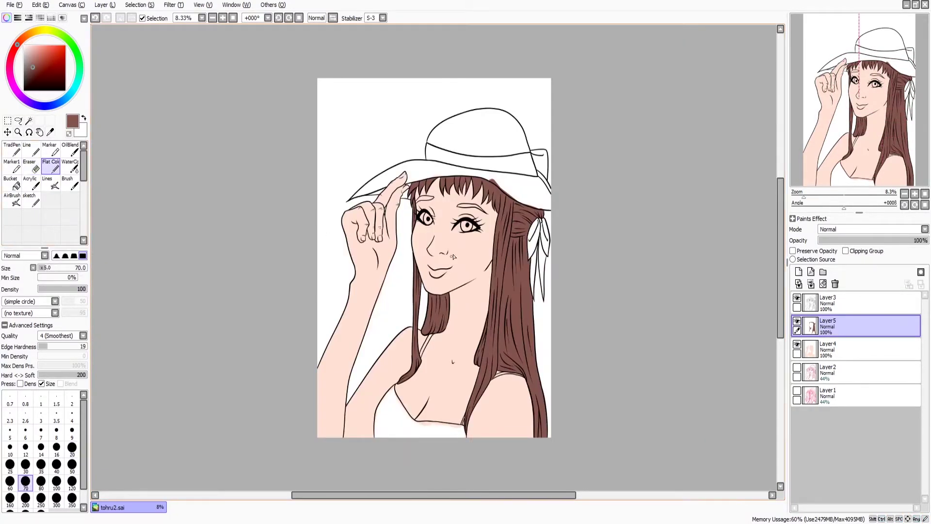
scroll(436, 169, "up", 3)
left_click_drag(354, 222, 395, 214)
left_click_drag(459, 208, 505, 218)
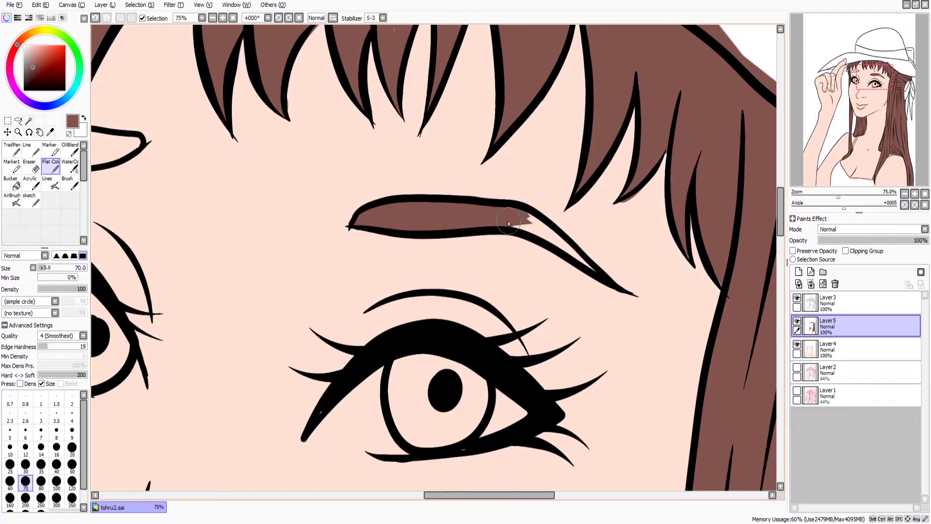
left_click_drag(161, 167, 503, 162)
mouse_move(323, 187)
left_mouse_down()
mouse_move(369, 138)
mouse_move(436, 160)
mouse_move(143, 105)
left_mouse_up()
key("e")
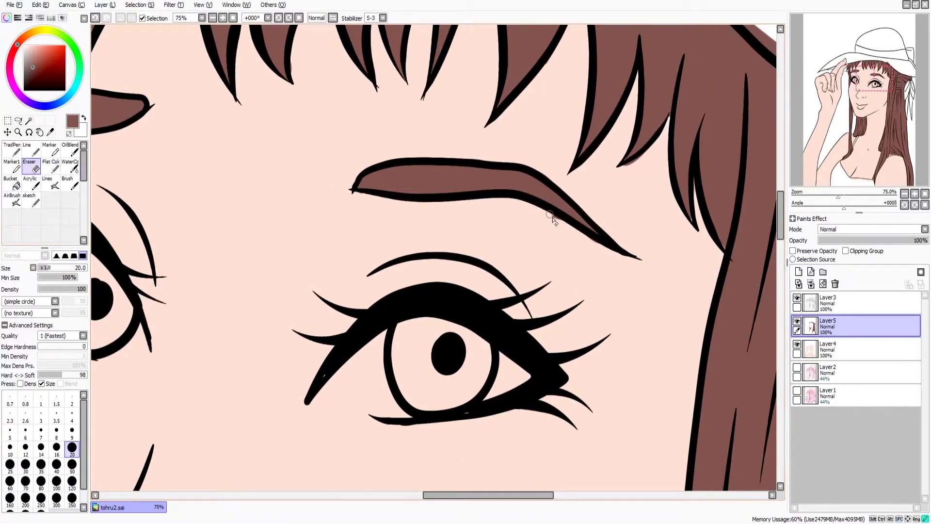
left_click_drag(485, 303, 646, 204)
- Add Layer6 and paint the whites of both eyes white
key("n")
left_click(854, 303)
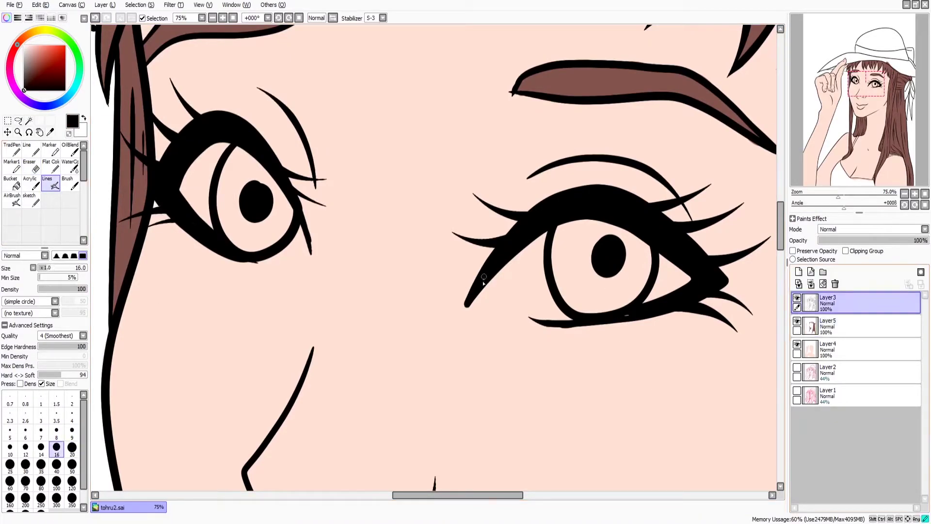
left_click(854, 326)
left_click(799, 272)
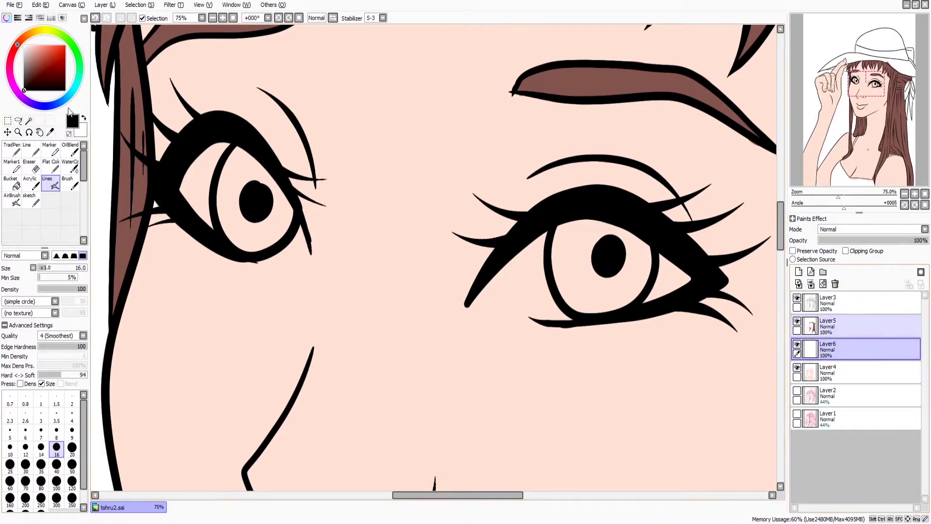
left_click(51, 165)
mouse_move(203, 198)
left_mouse_down()
mouse_move(222, 163)
mouse_move(262, 259)
left_mouse_up()
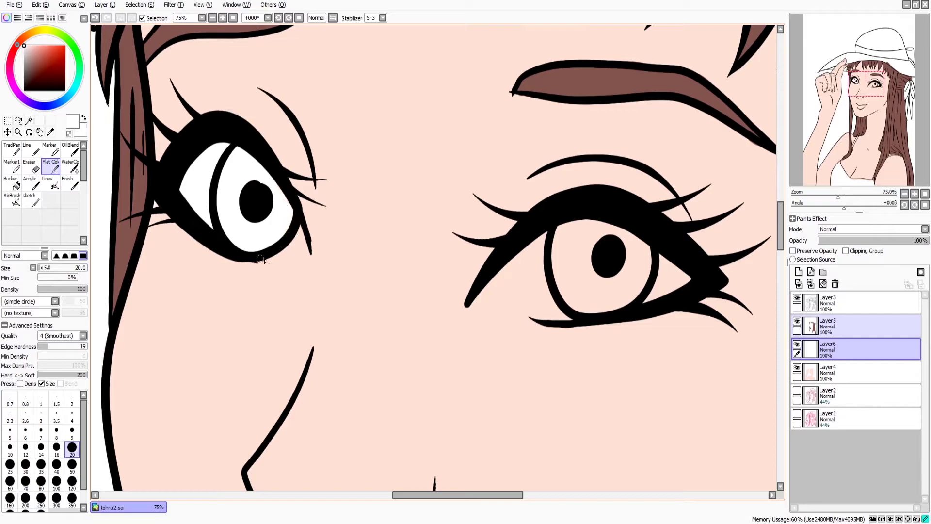
mouse_move(533, 318)
left_mouse_down()
mouse_move(470, 303)
mouse_move(606, 272)
mouse_move(556, 242)
mouse_move(586, 301)
left_mouse_up()
- Paint both irises brown with a size-70 brush
left_click(26, 480)
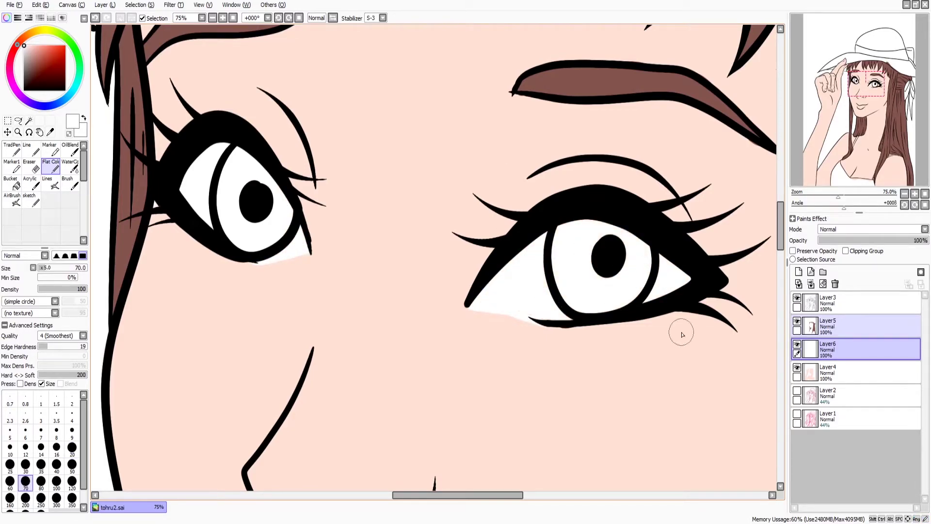
left_click(33, 67)
left_click_drag(538, 243, 568, 330)
left_click_drag(533, 291, 615, 339)
left_click_drag(582, 262, 572, 291)
scroll(368, 209, "left", 3)
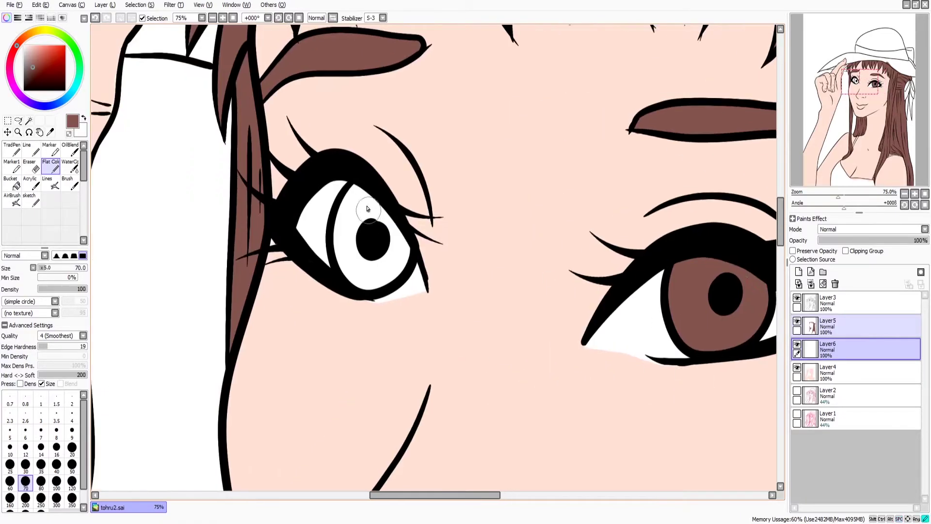
mouse_move(367, 208)
left_mouse_down()
mouse_move(349, 272)
mouse_move(360, 260)
left_mouse_up()
scroll(631, 349, "down", 1)
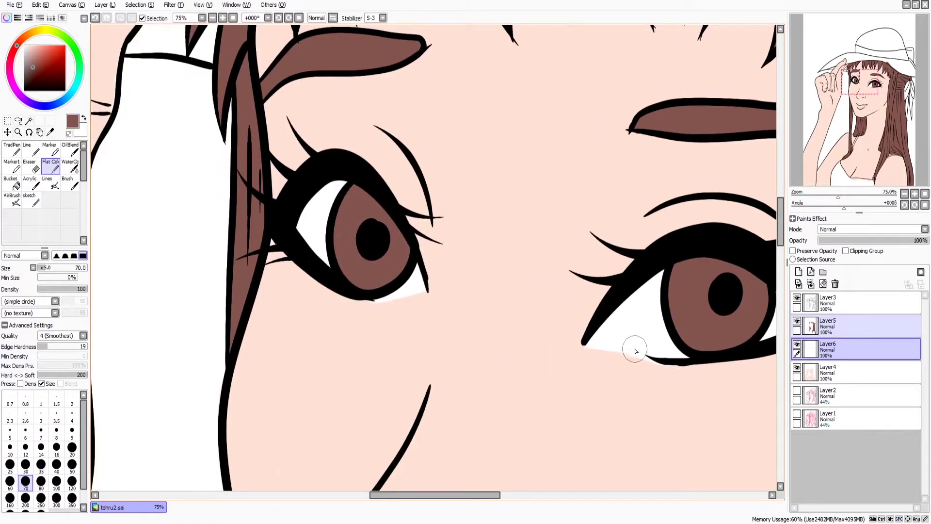
scroll(615, 425, "down", 6)
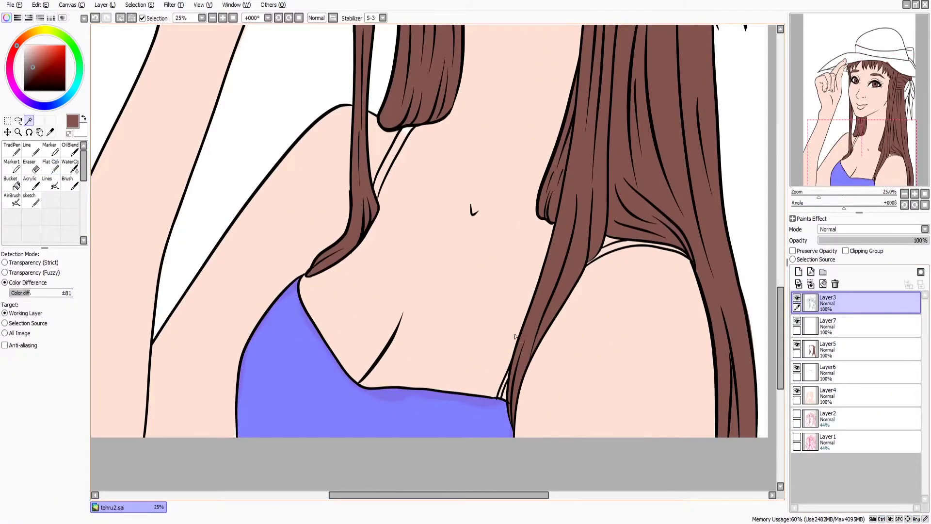
- Add the straps to the top's selection and fill it with cream at brush size 500
left_click(624, 249, "shift")
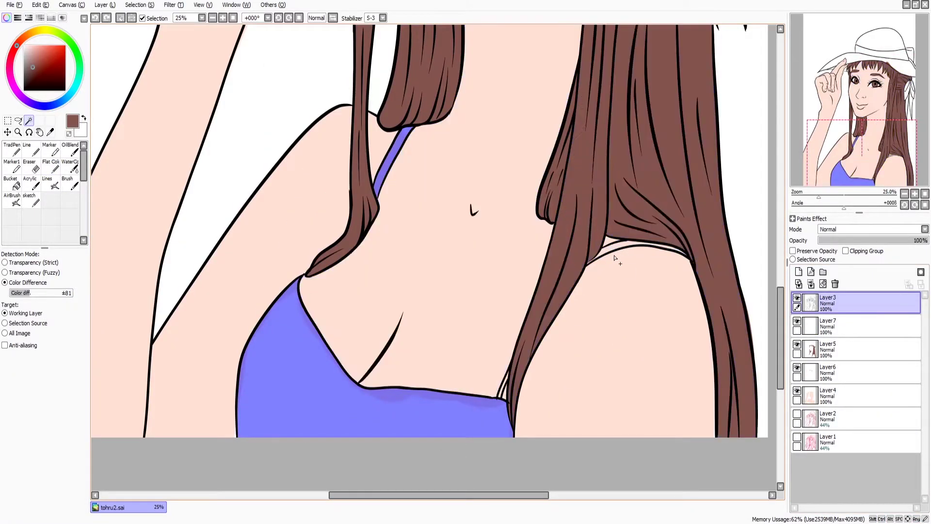
left_click(36, 31)
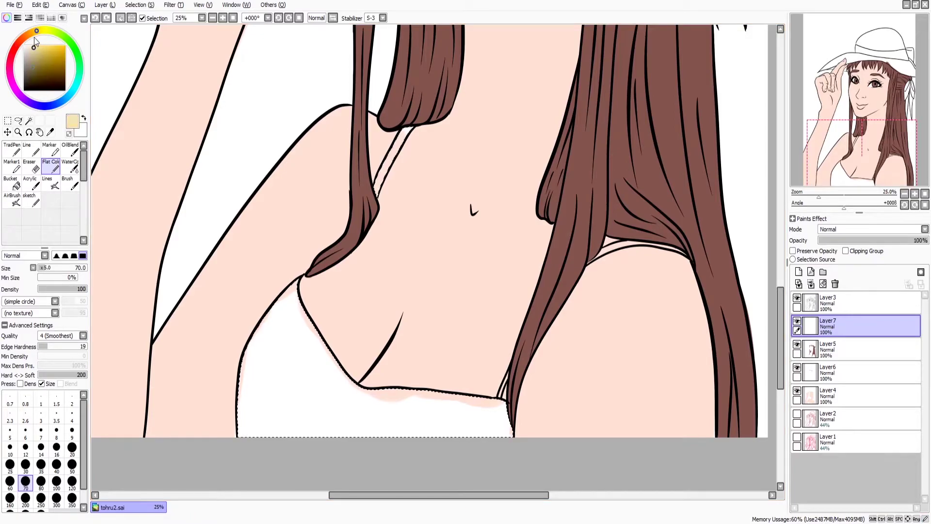
left_click(31, 47)
mouse_move(311, 340)
left_mouse_down()
mouse_move(239, 450)
mouse_move(451, 437)
left_mouse_up()
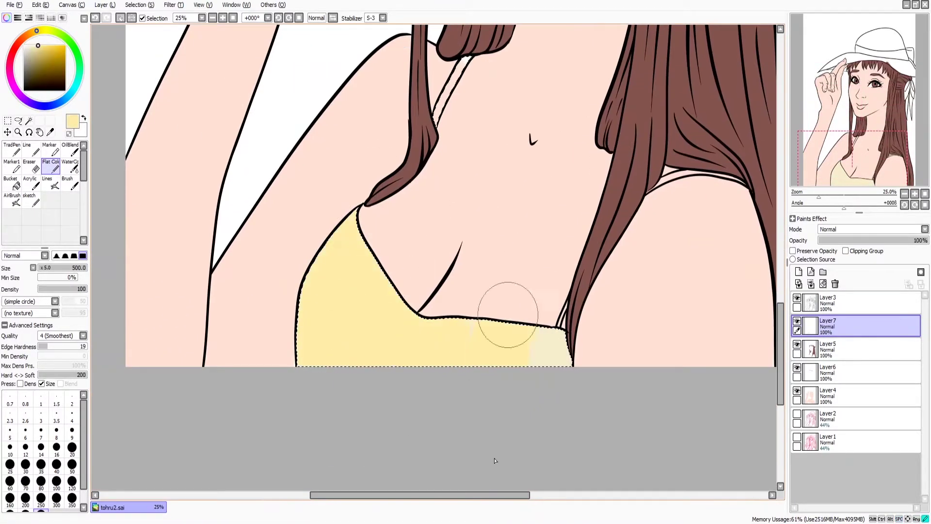
left_click_drag(508, 315, 521, 395)
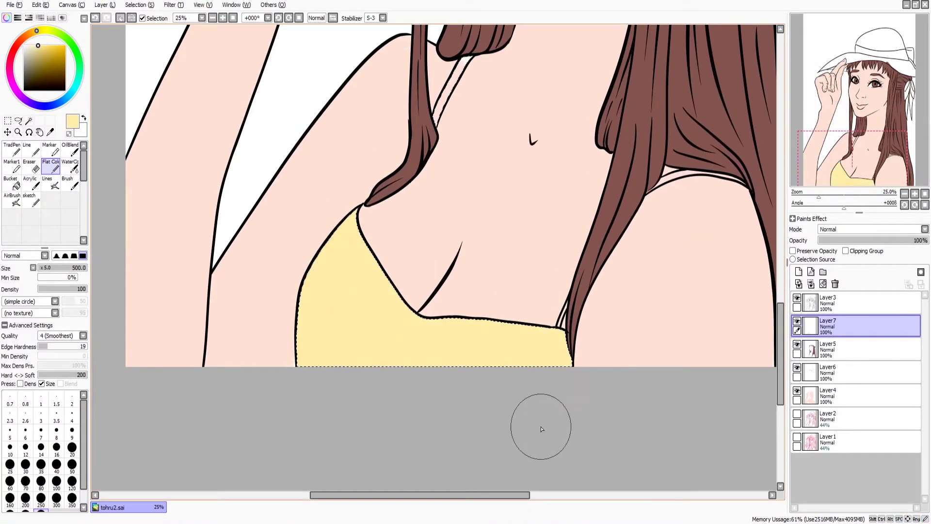
- Repaint the selected top deep pink, then clear the selection
left_click(10, 66)
left_click(29, 46)
mouse_move(340, 339)
left_mouse_down()
mouse_move(410, 218)
mouse_move(551, 354)
left_mouse_up()
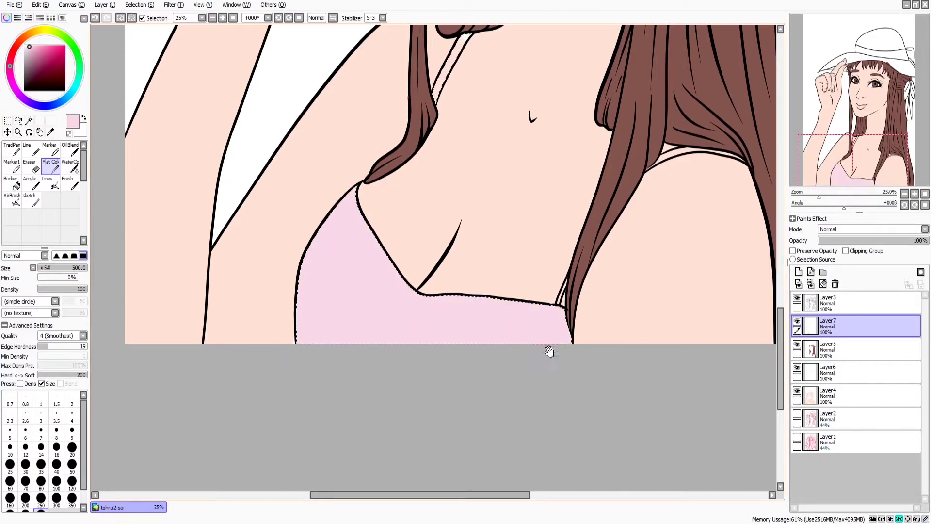
left_click_drag(311, 340, 320, 270)
left_click_drag(300, 450, 596, 410)
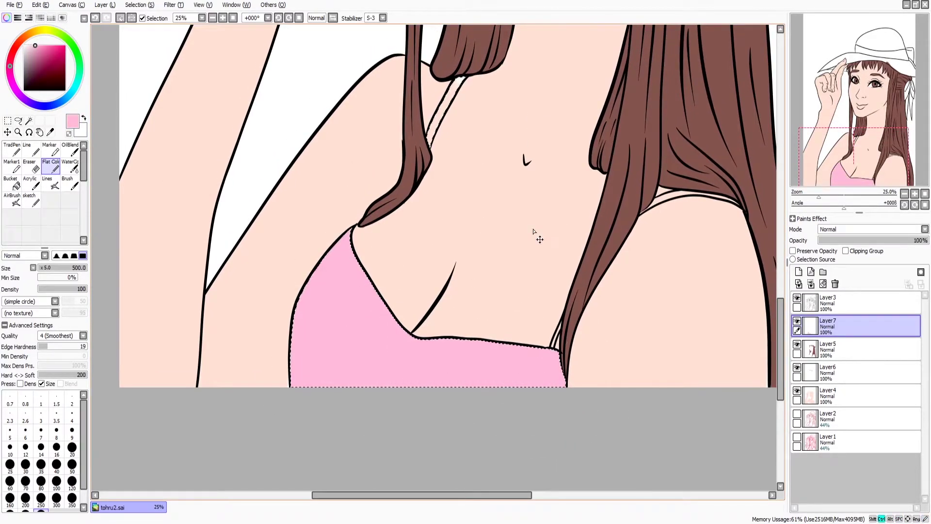
key("ctrl+d")
- Touch up the shoulder straps with a size-25 brush and eraser
scroll(430, 144, "up", 1)
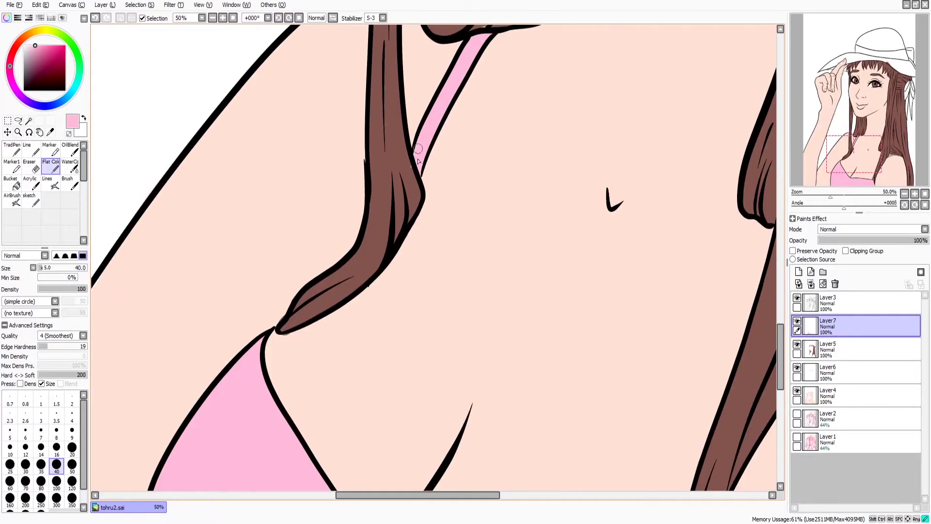
mouse_move(514, 334)
left_mouse_down()
mouse_move(313, 215)
mouse_move(192, 118)
left_mouse_up()
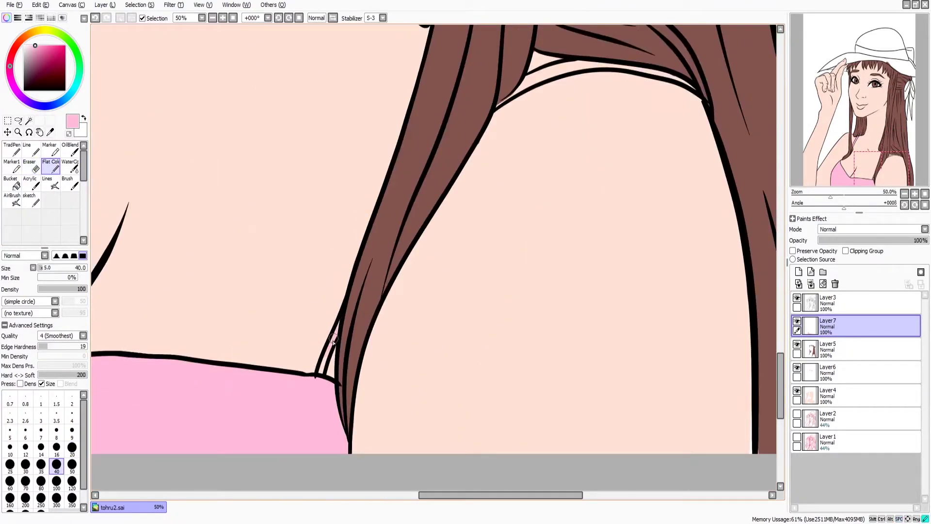
left_click_drag(506, 112, 445, 190)
key("bracketleft")
key("bracketleft")
key("bracketleft")
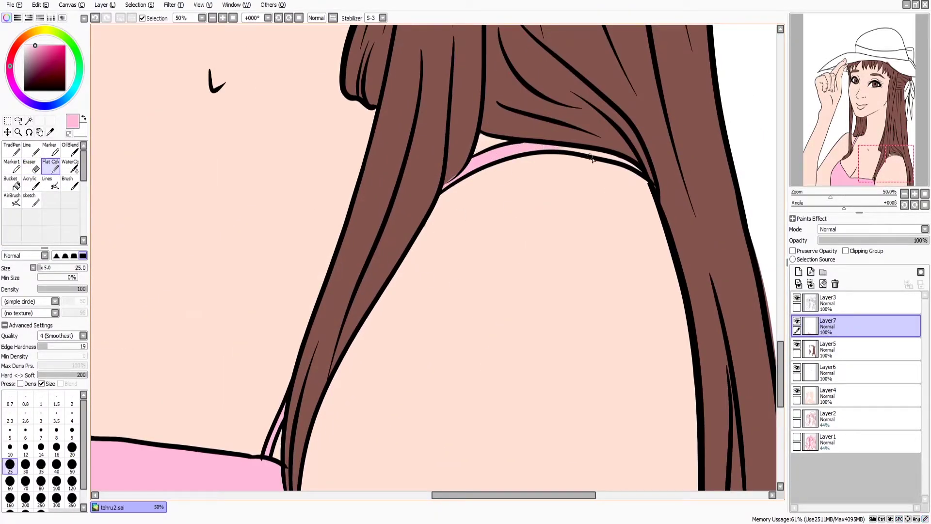
key("e")
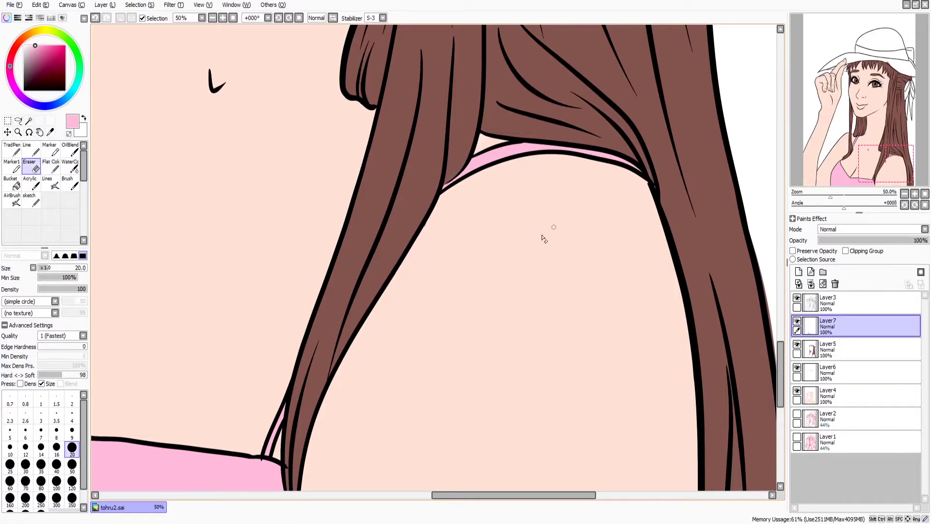
scroll(587, 413, "down", 5)
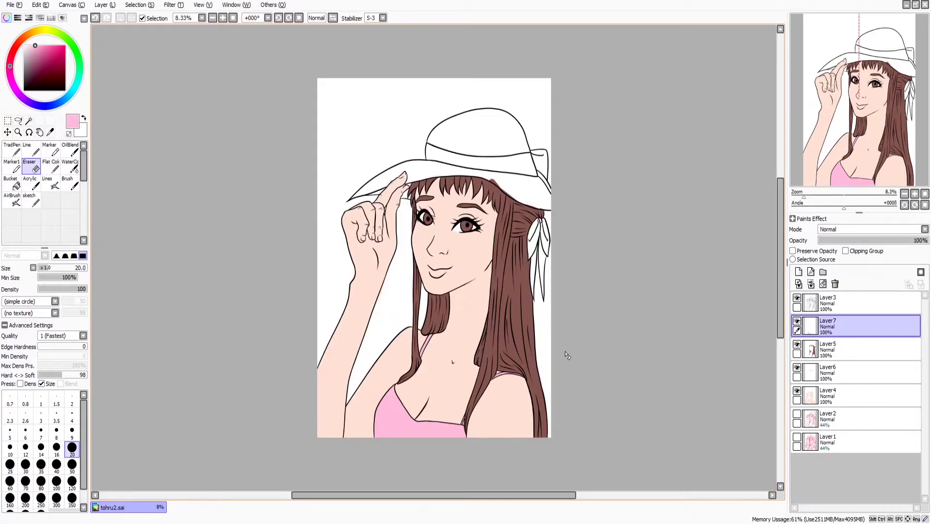
- Magic Wand-select the hair ribbon on the line-art layer and paint it pink with Flat Color
scroll(560, 301, "up", 3)
scroll(560, 301, "up", 1)
left_click(827, 300)
left_click(29, 120)
left_click(519, 218)
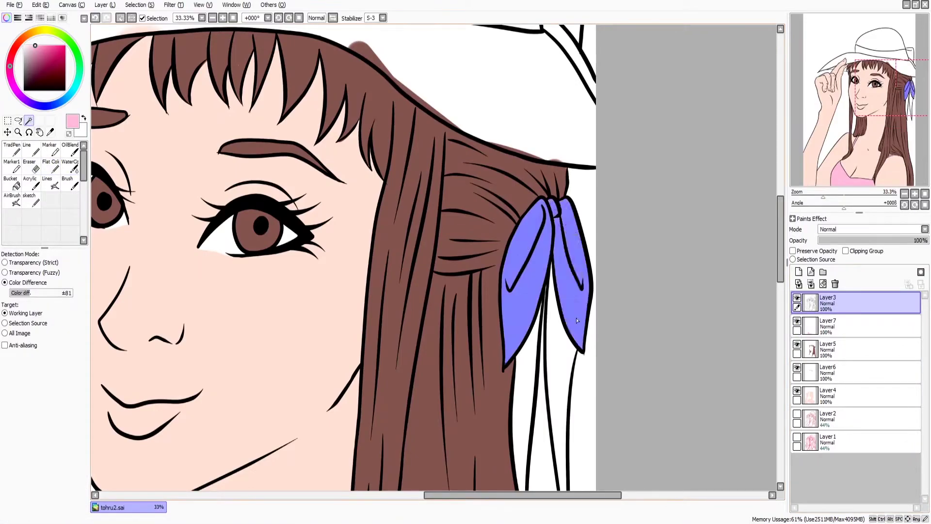
left_click(558, 315)
left_click_drag(599, 238, 596, 247)
left_click(828, 324)
left_click(51, 165)
left_click_drag(553, 97, 529, 339)
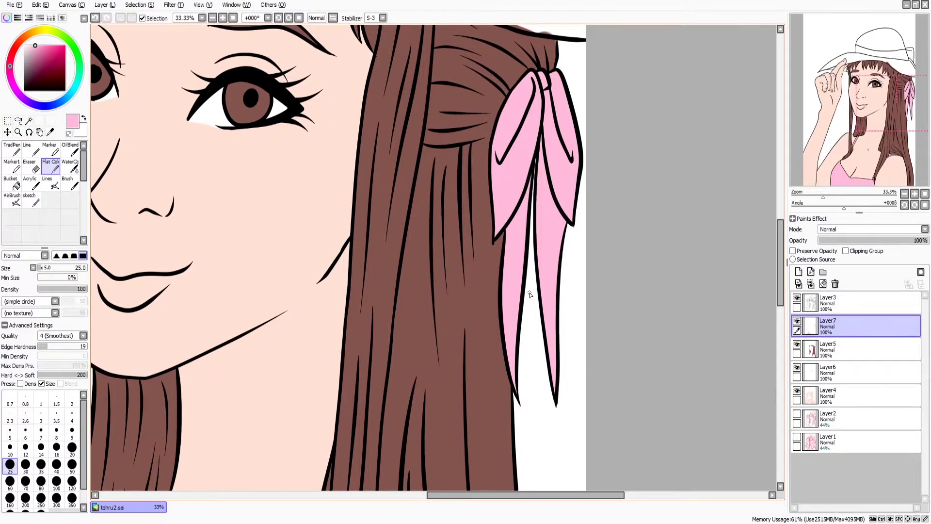
- Select the hat band with the Magic Wand and paint it pink
left_click_drag(530, 294, 471, 445)
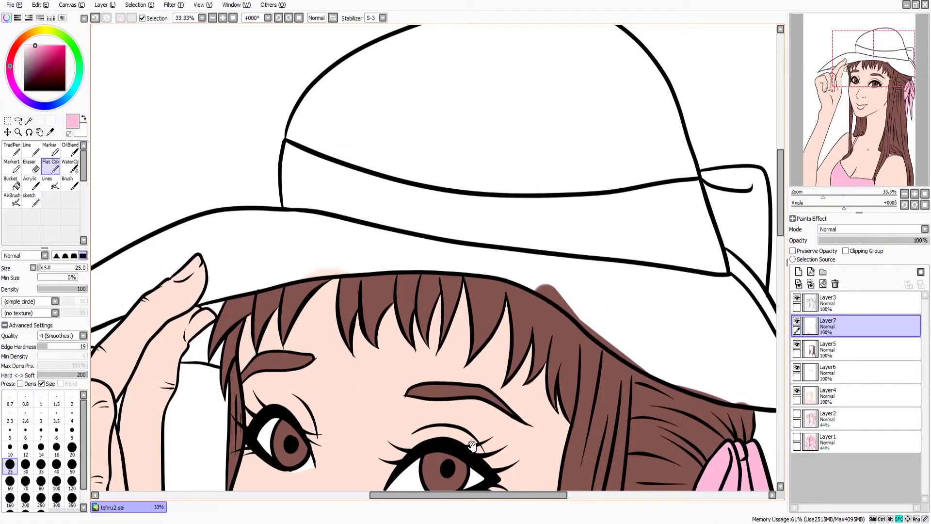
left_click(29, 120)
left_click(485, 175)
left_click_drag(697, 318, 537, 312)
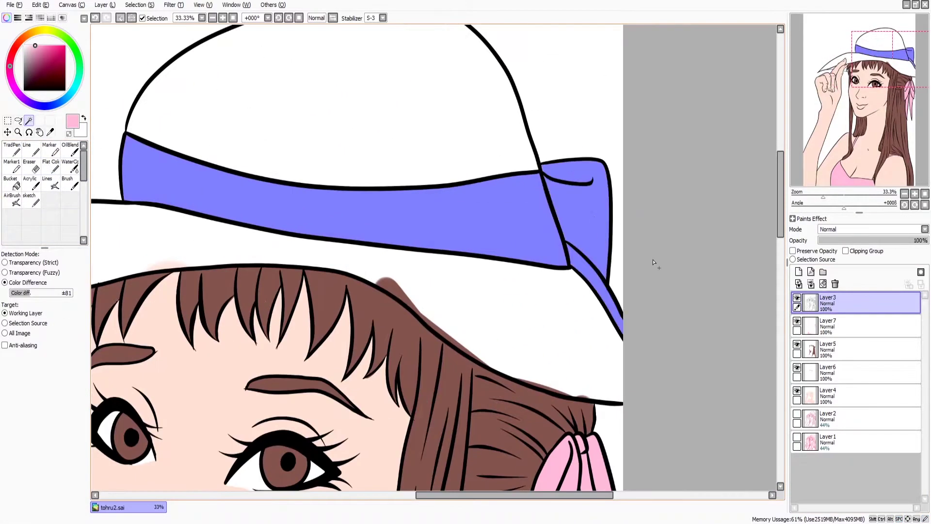
left_click(51, 165)
left_click_drag(322, 162, 706, 218)
left_click_drag(550, 200, 468, 152)
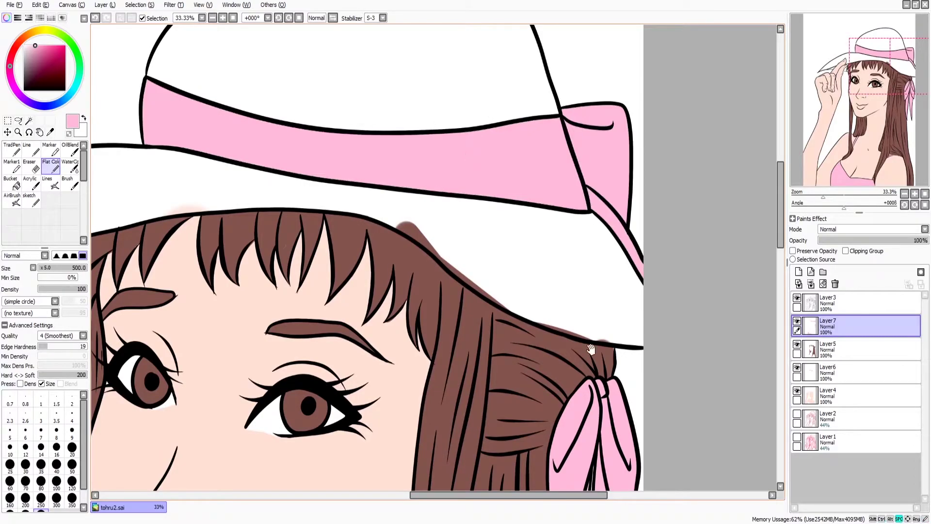
left_click_drag(591, 349, 718, 334)
- Add a new layer and Magic Wand-select the hat brim and crown from the line art
left_click(799, 272)
left_click(853, 303)
left_click(29, 120)
left_click(416, 62)
mouse_move(184, 356)
left_mouse_down()
mouse_move(377, 230)
mouse_move(400, 291)
left_mouse_up()
- On the new hat layer, mix a beige tinted toward pink
left_click(51, 165)
left_click(854, 350)
left_click(32, 33)
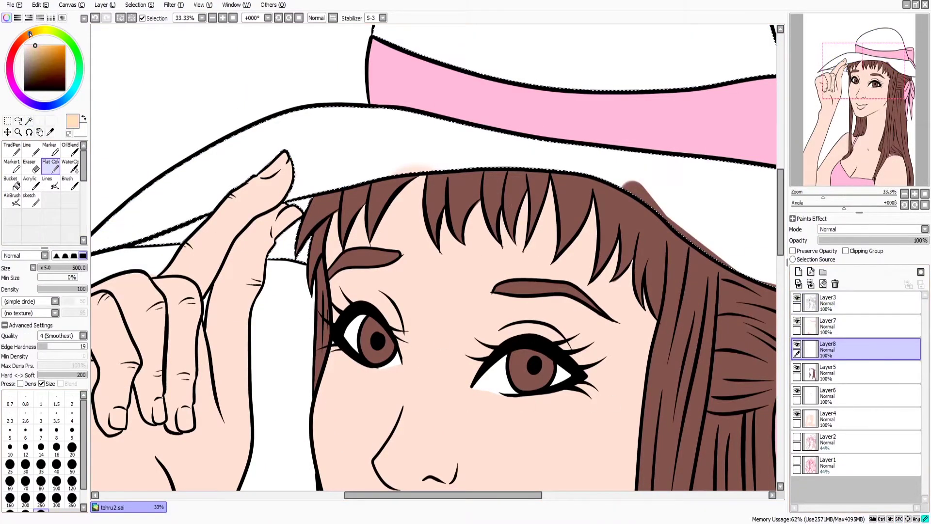
left_click(31, 50)
left_click_drag(31, 32, 23, 38)
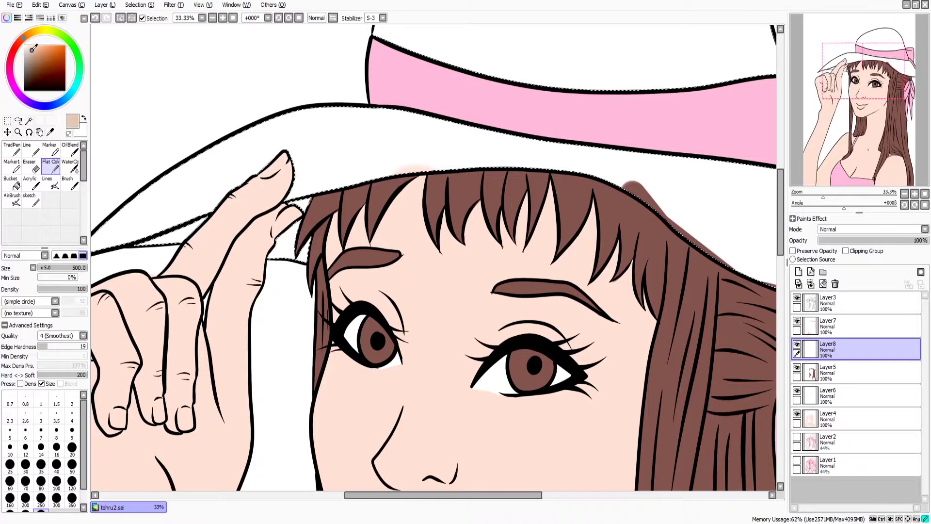
- Bucket-fill the hat brim and crown with the pinkish beige
left_click(31, 50)
left_click(11, 182)
left_click(251, 167)
scroll(303, 257, "down", 1)
scroll(503, 333, "down", 3)
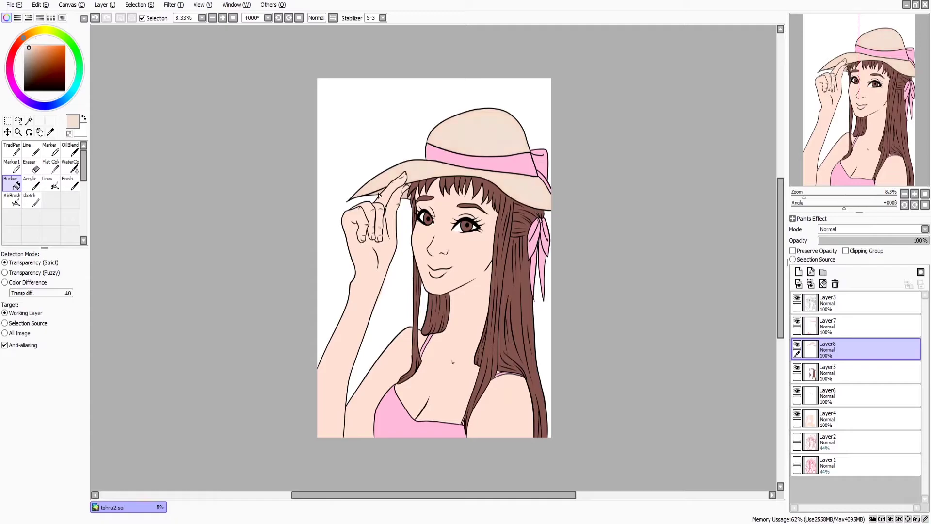
scroll(407, 154, "up", 3)
scroll(609, 271, "down", 3)
- Add a shading layer and paint pink shadow across the nose and above the right eye
left_click(854, 418)
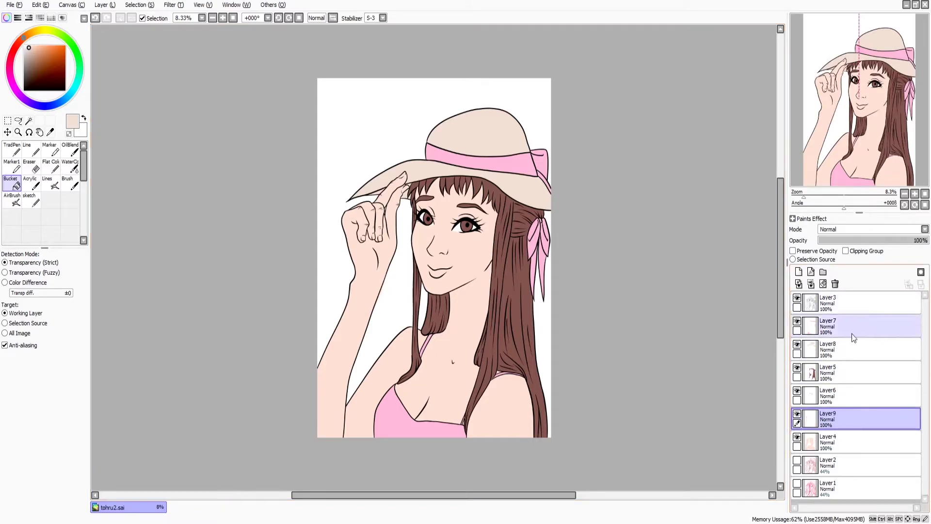
left_click(51, 166)
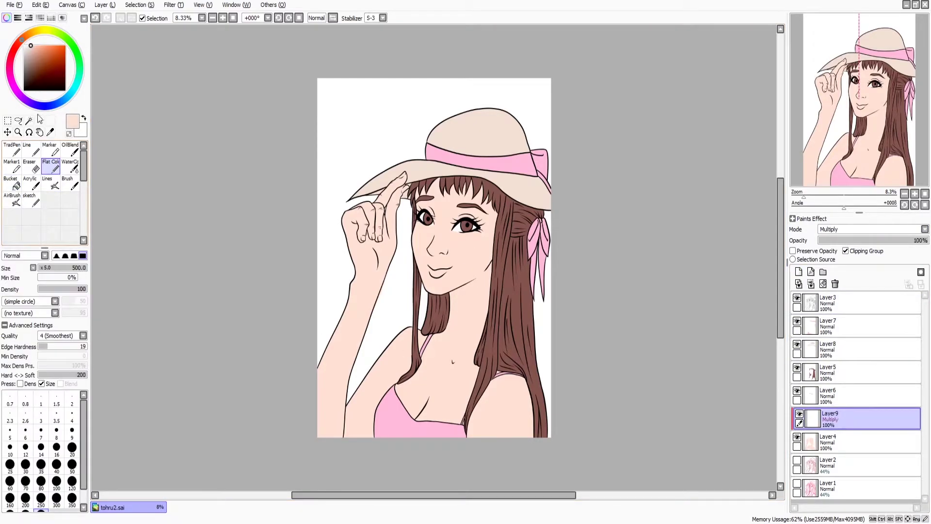
scroll(460, 226, "up", 3)
key("bracketleft")
mouse_move(324, 215)
left_mouse_down()
mouse_move(378, 227)
mouse_move(341, 256)
left_mouse_up()
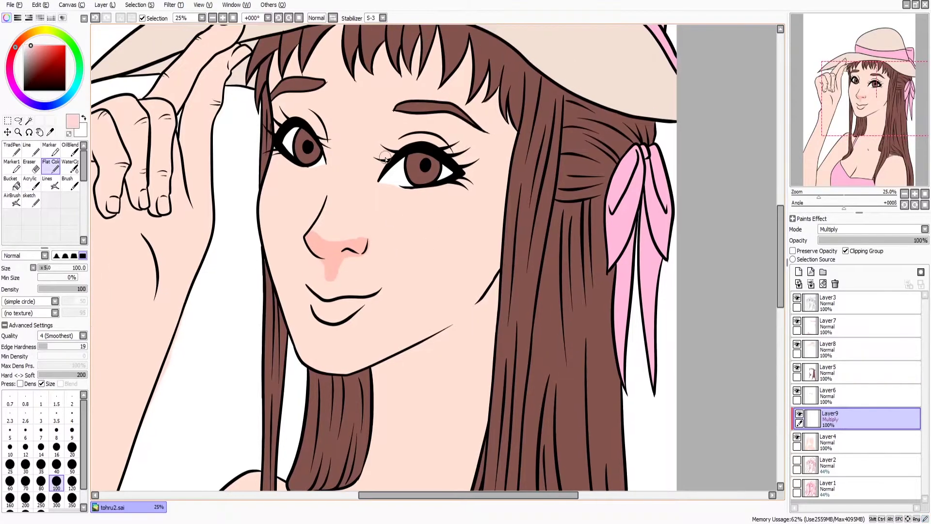
left_click_drag(384, 147, 444, 141)
- Paint pink shadow along the jawline and onto the neck below it
left_click_drag(481, 184, 482, 228)
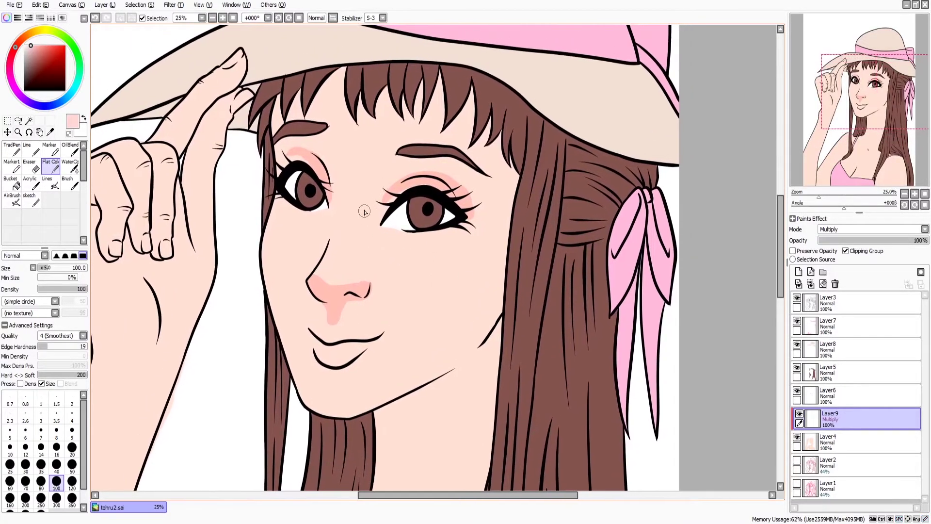
left_click_drag(500, 397, 508, 205)
left_click_drag(381, 226, 485, 315)
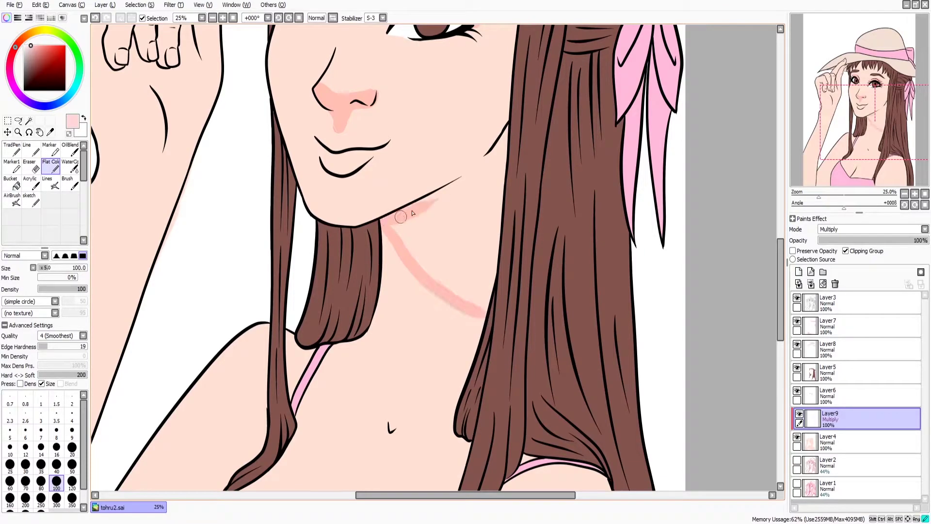
mouse_move(388, 223)
left_mouse_down()
mouse_move(491, 158)
mouse_move(482, 315)
mouse_move(416, 218)
left_mouse_up()
left_click_drag(422, 252, 451, 210)
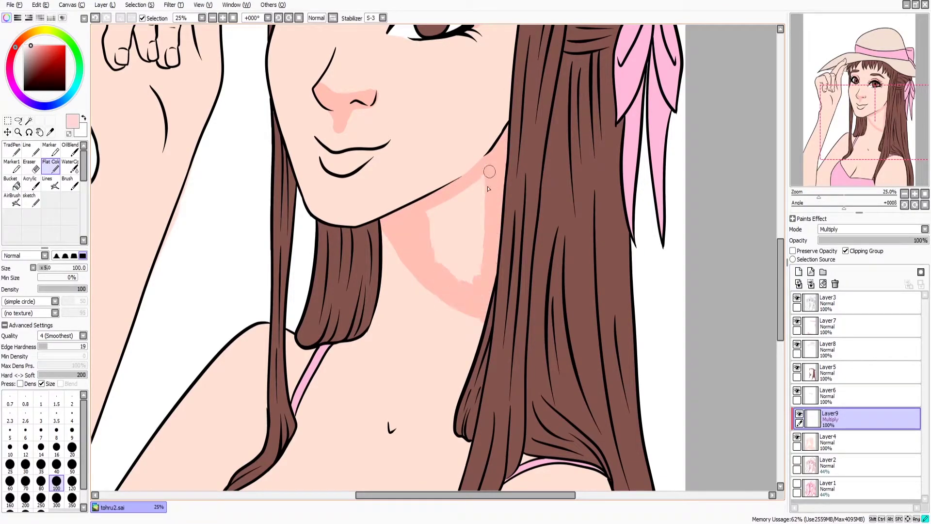
mouse_move(436, 169)
left_mouse_down()
mouse_move(485, 215)
mouse_move(453, 214)
left_mouse_up()
scroll(551, 302, "up", 3)
key("bracketleft")
key("bracketleft")
key("bracketleft")
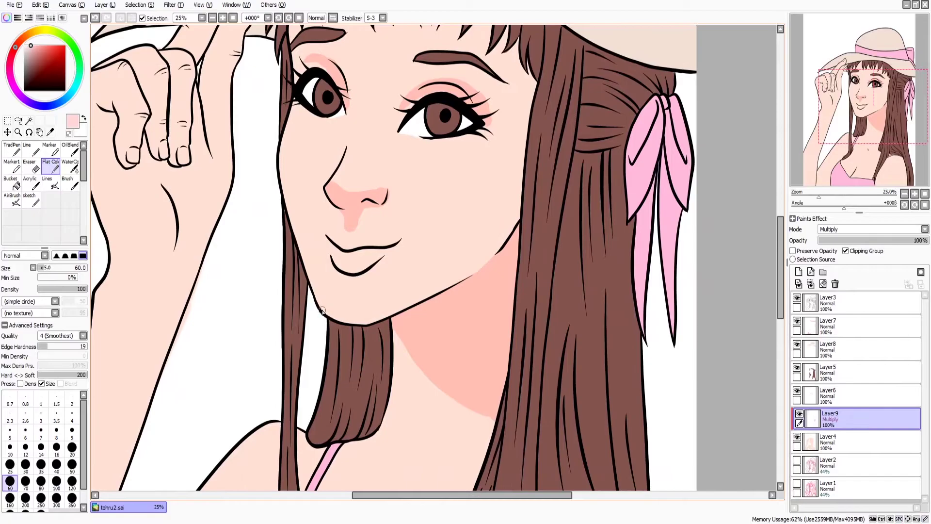
left_click_drag(350, 322, 471, 268)
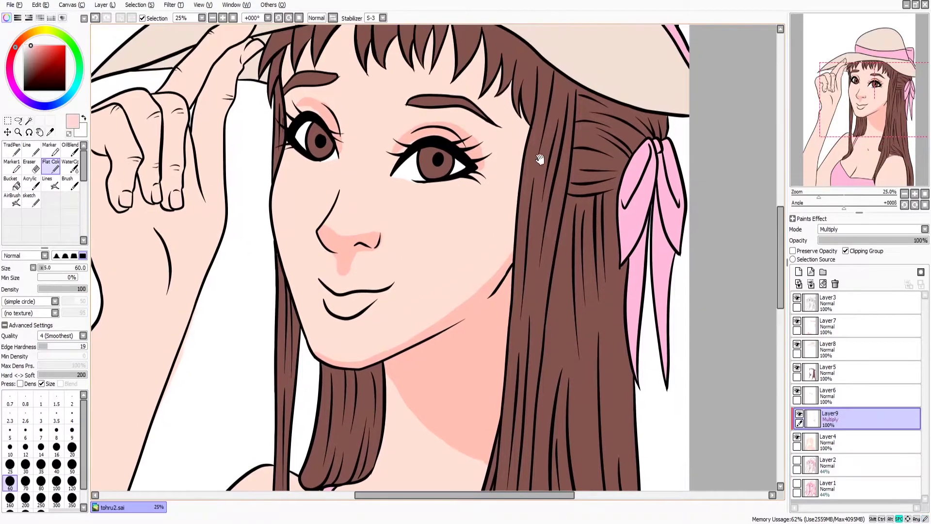
- Shade the forearm and the wrist crease in pink with a smaller brush
left_click_drag(366, 255, 351, 256)
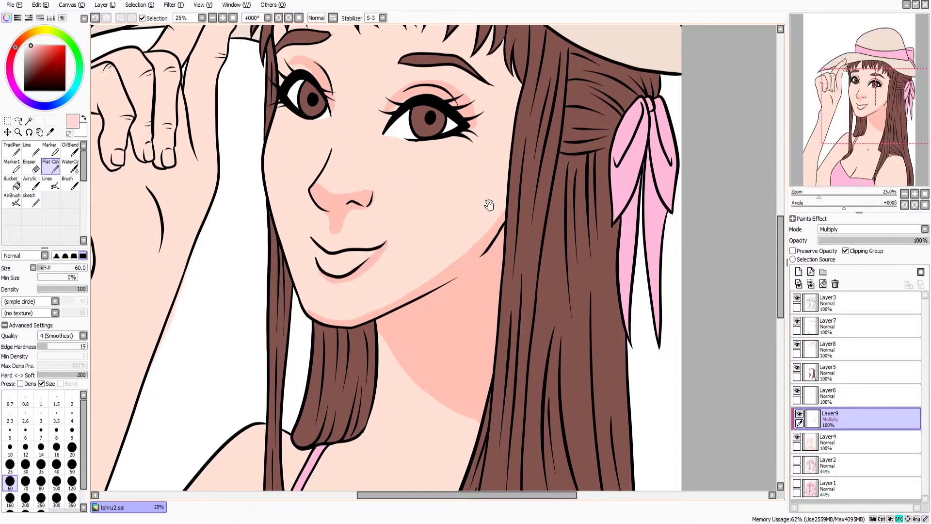
left_click_drag(489, 205, 448, 273)
left_click_drag(286, 313, 352, 337)
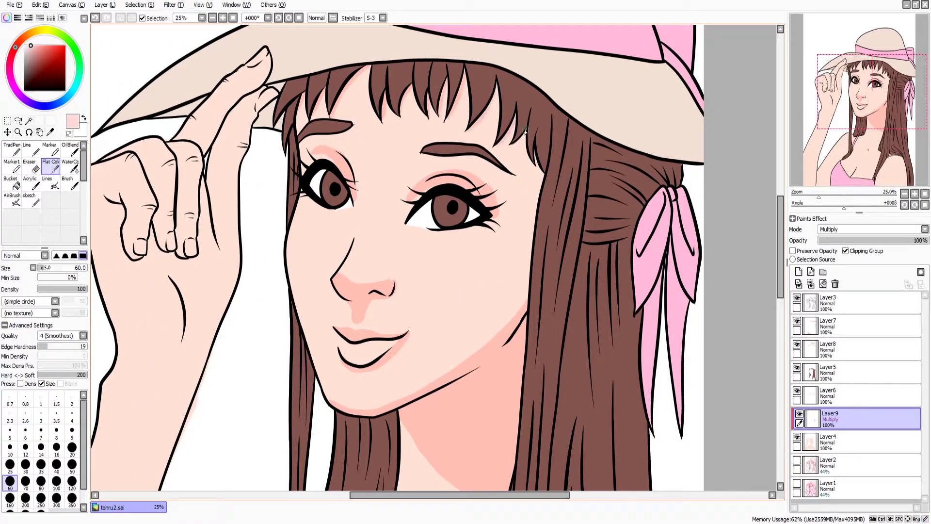
left_click_drag(526, 362, 679, 278)
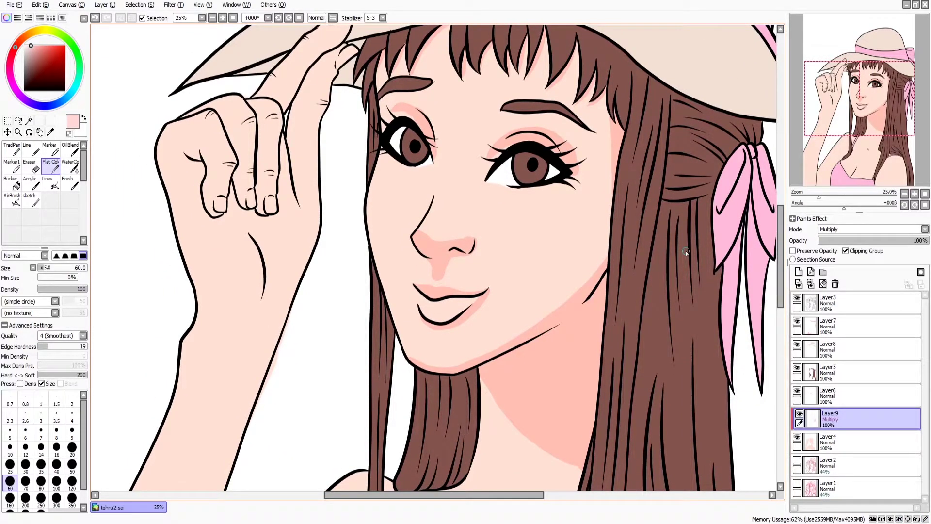
left_click_drag(686, 252, 825, 299)
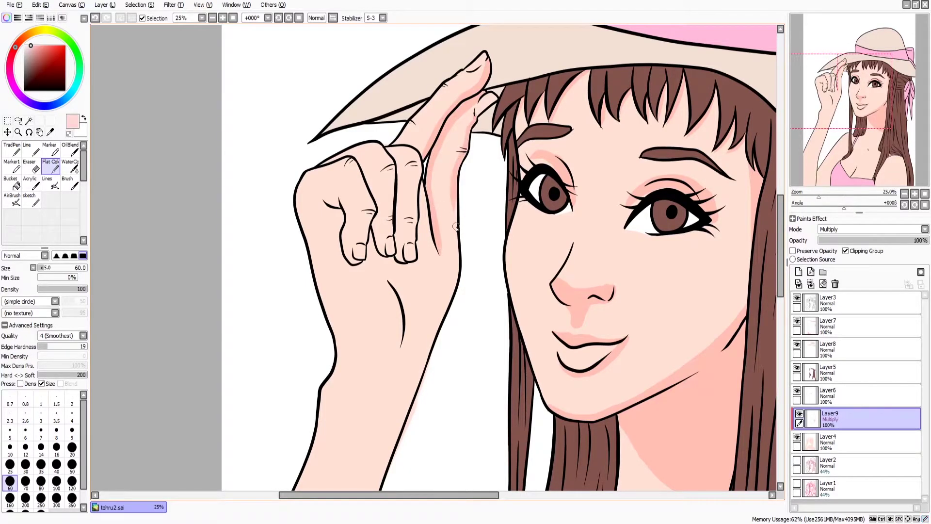
scroll(456, 228, "down", 1)
left_click_drag(535, 145, 449, 364)
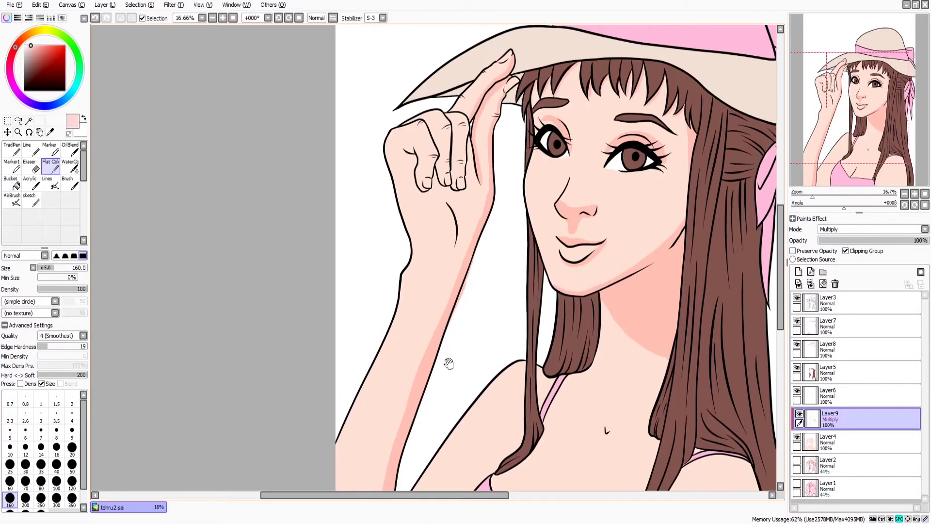
left_click_drag(477, 295, 484, 300)
key("bracketleft")
key("bracketleft")
key("bracketleft")
left_click_drag(455, 211, 485, 213)
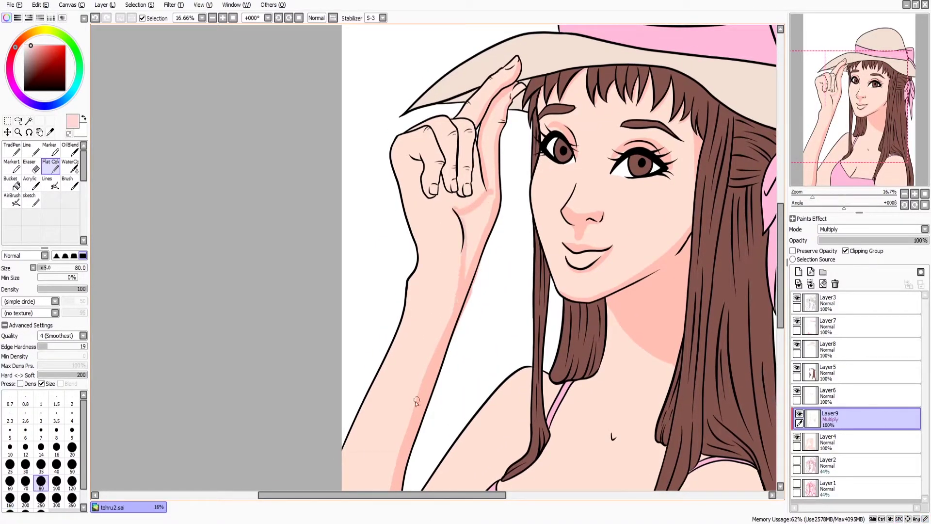
left_click_drag(499, 299, 523, 313)
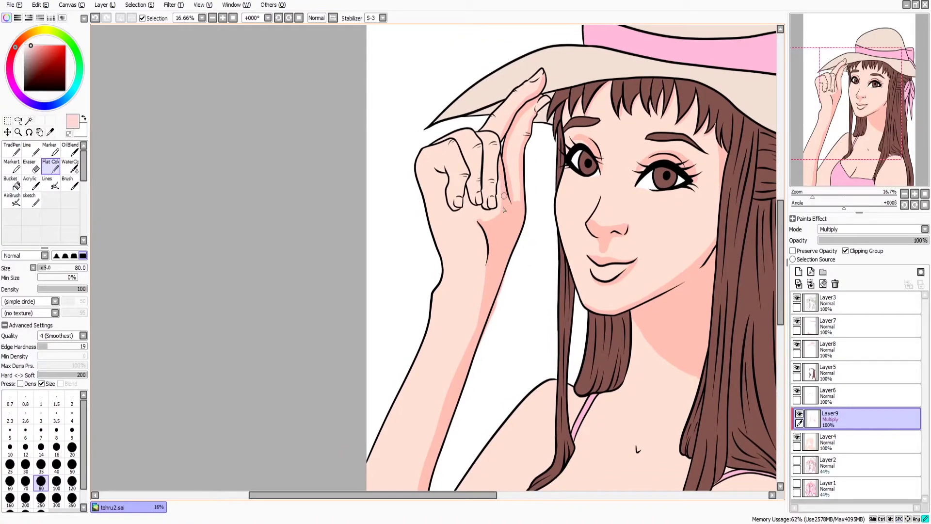
left_click_drag(503, 210, 523, 93)
- Shade along the edges of the curled index and middle fingers
key("e")
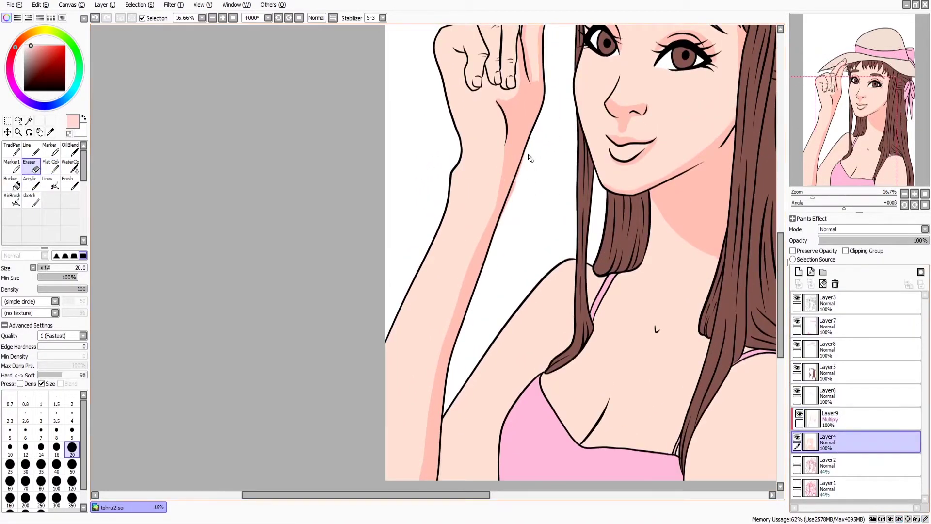
scroll(530, 158, "up", 3)
key("bracketright")
key("bracketright")
key("bracketright")
key("bracketright")
key("bracketright")
key("bracketright")
left_click_drag(481, 389, 368, 462)
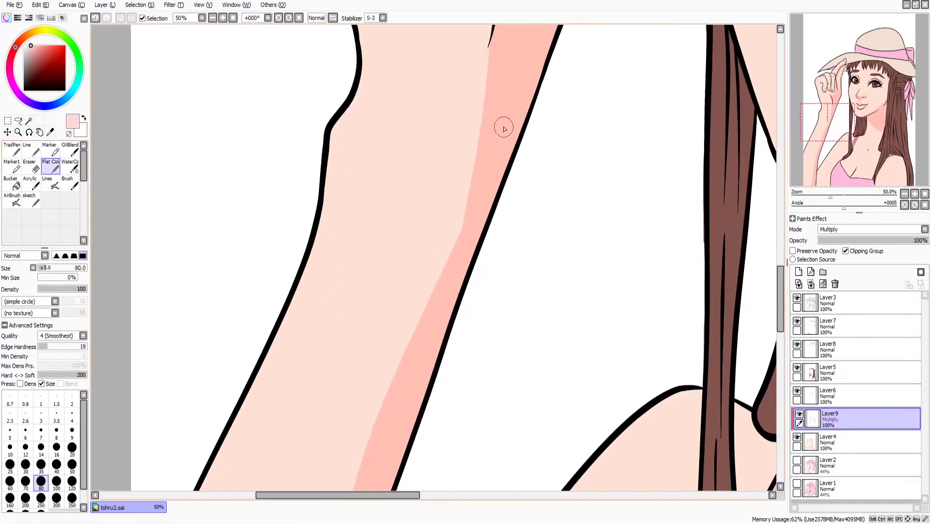
mouse_move(316, 149)
left_mouse_down()
mouse_move(354, 194)
mouse_move(352, 262)
left_mouse_up()
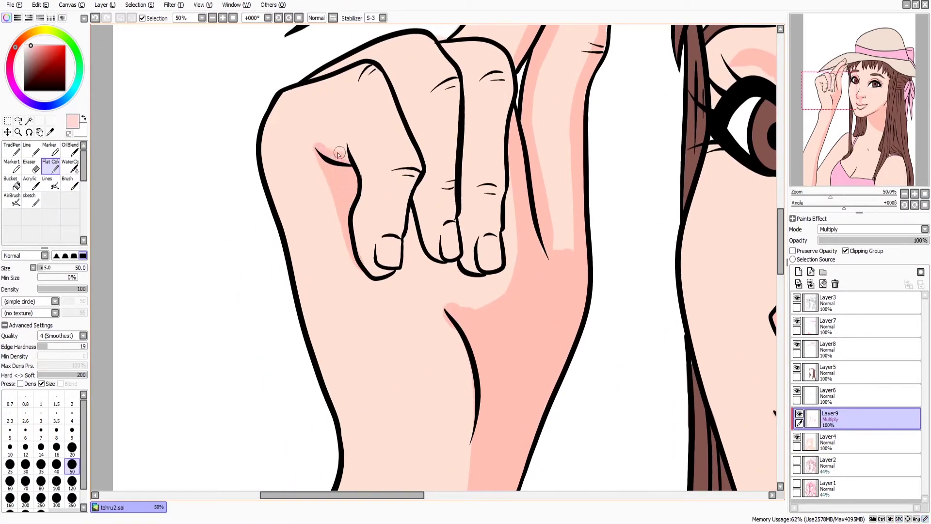
left_click_drag(339, 153, 359, 174)
left_click_drag(417, 170, 393, 233)
left_click_drag(361, 180, 388, 275)
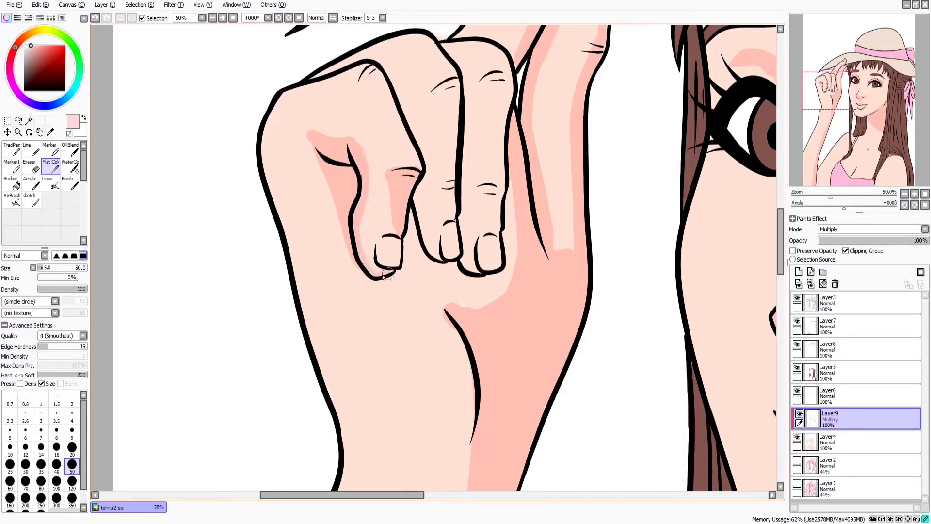
- Shade the index knuckle and the gaps around the ring finger
left_click_drag(368, 75, 412, 167)
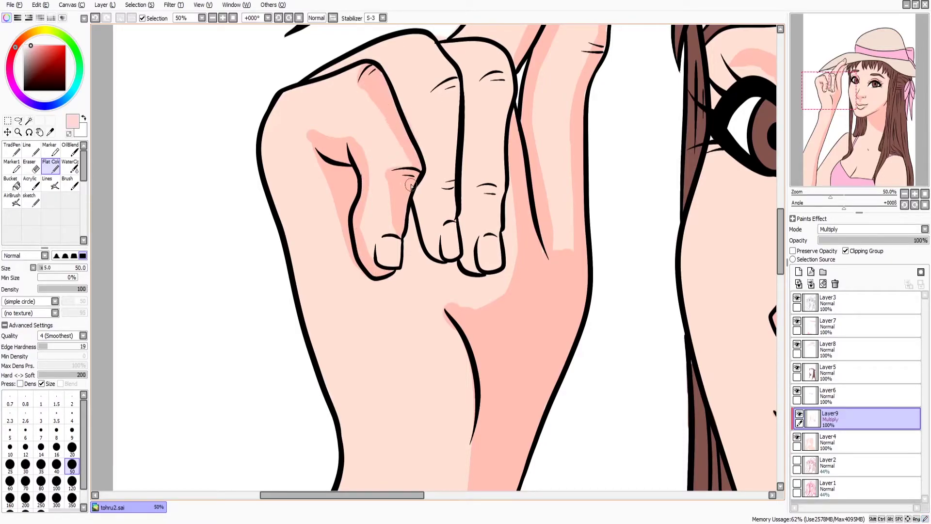
left_click_drag(434, 240, 443, 159)
left_click_drag(405, 197, 427, 284)
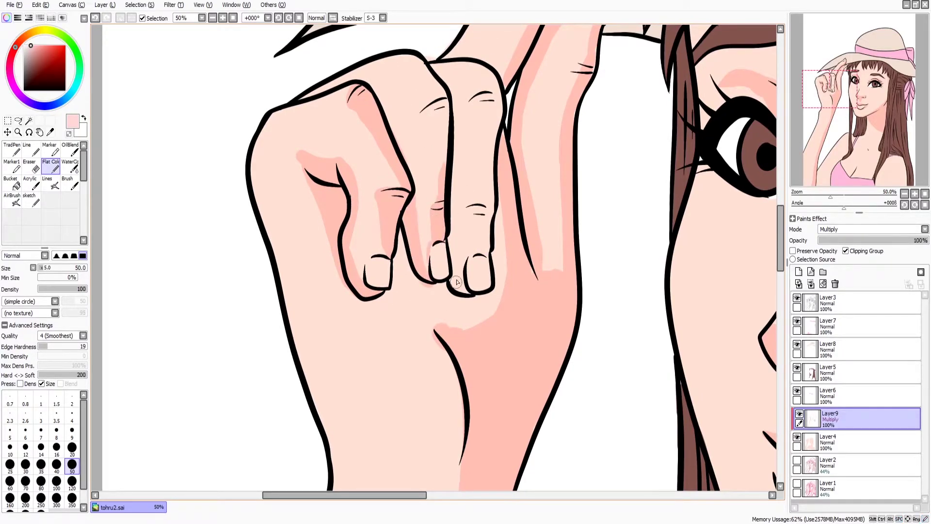
left_click_drag(368, 139, 395, 199)
mouse_move(481, 121)
left_mouse_down()
mouse_move(479, 240)
mouse_move(463, 291)
mouse_move(470, 197)
left_mouse_up()
mouse_move(448, 343)
left_mouse_down()
mouse_move(467, 255)
mouse_move(491, 210)
left_mouse_up()
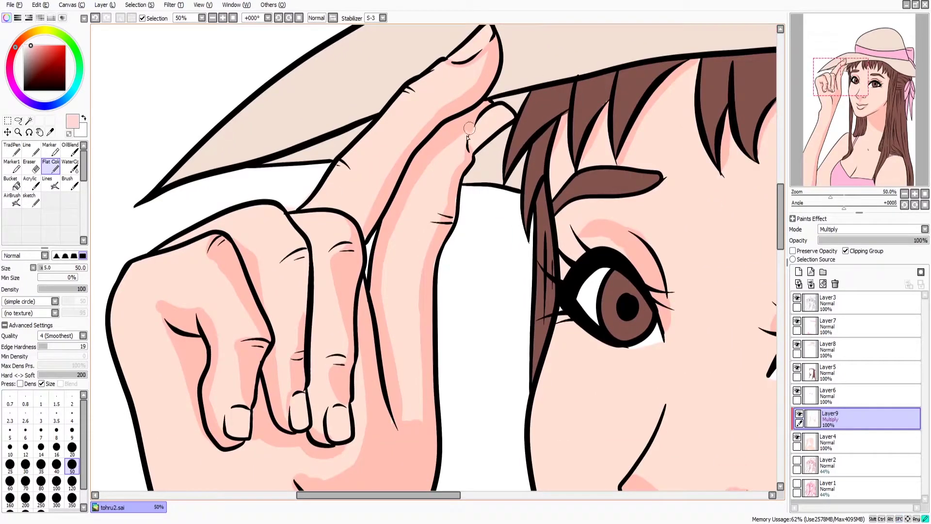
- Paint a broad shadow along the upper arm and shoulder, keeping Layer9 on Multiply
left_click_drag(545, 86, 479, 219)
scroll(479, 220, "down", 2)
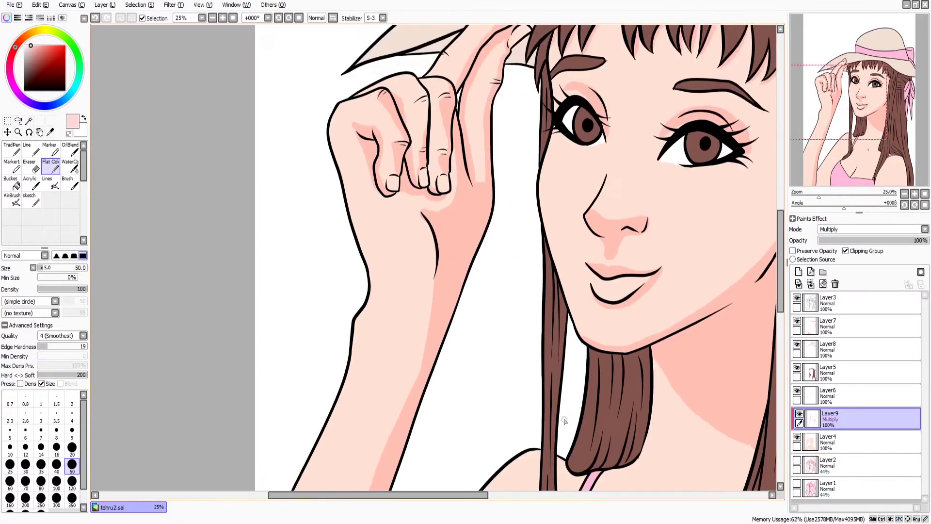
left_click_drag(465, 388, 465, 121)
left_click(57, 498)
left_click_drag(426, 286, 357, 370)
left_click_drag(451, 319, 474, 221)
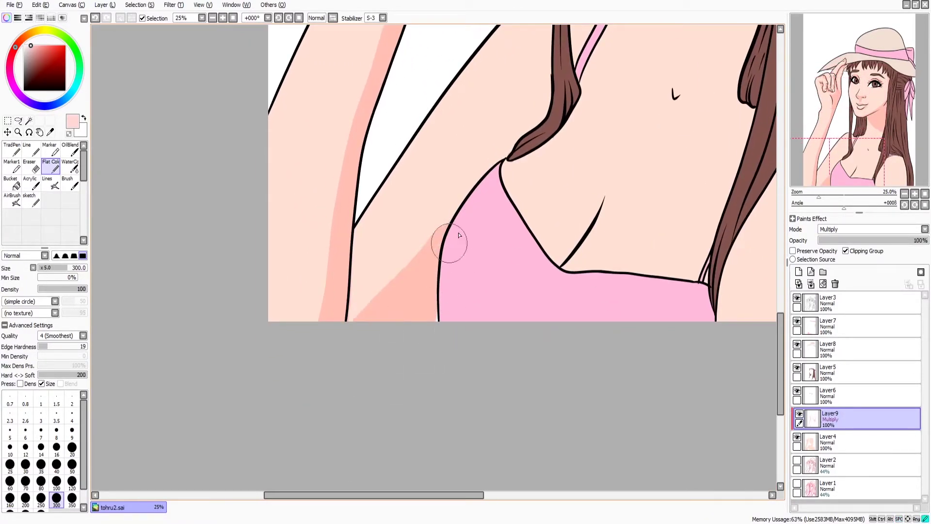
left_click(830, 441)
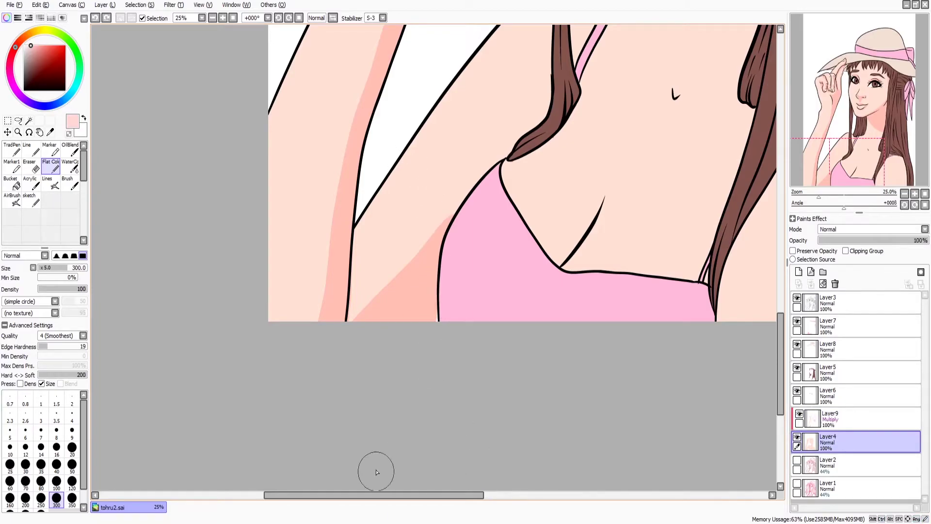
left_click(853, 418)
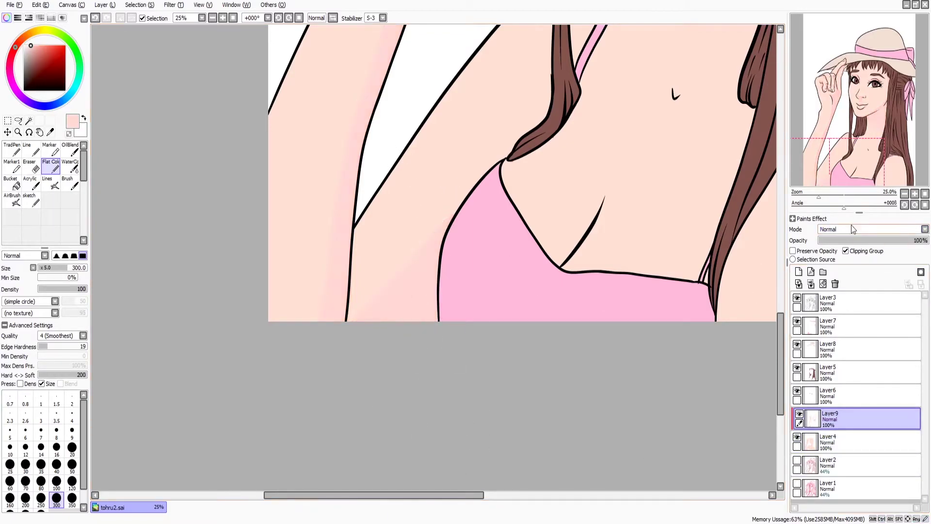
left_click(25, 481)
- Shade under the hair on the chest and inside the V neckline
mouse_move(686, 84)
left_mouse_down()
mouse_move(541, 180)
mouse_move(503, 356)
left_mouse_up()
left_click(533, 189)
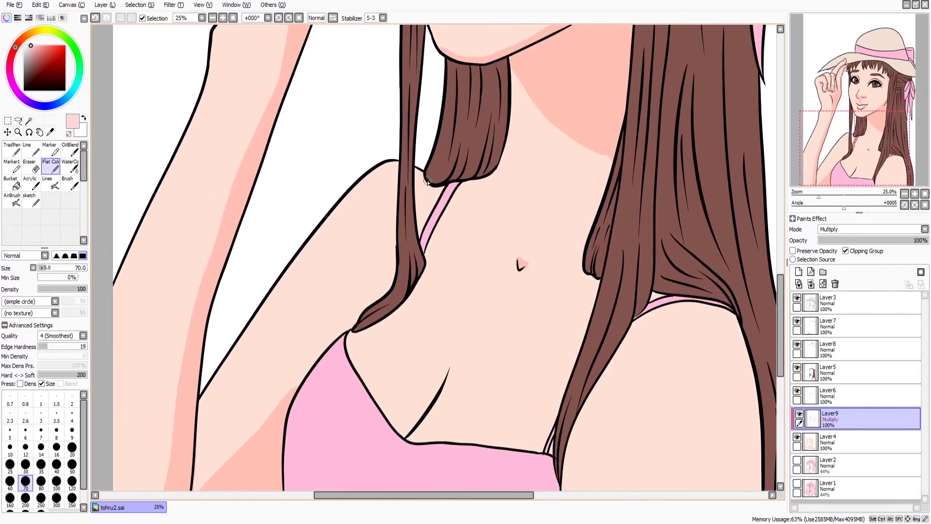
left_click_drag(498, 166, 515, 73)
left_click_drag(598, 282, 568, 212)
left_click(565, 210)
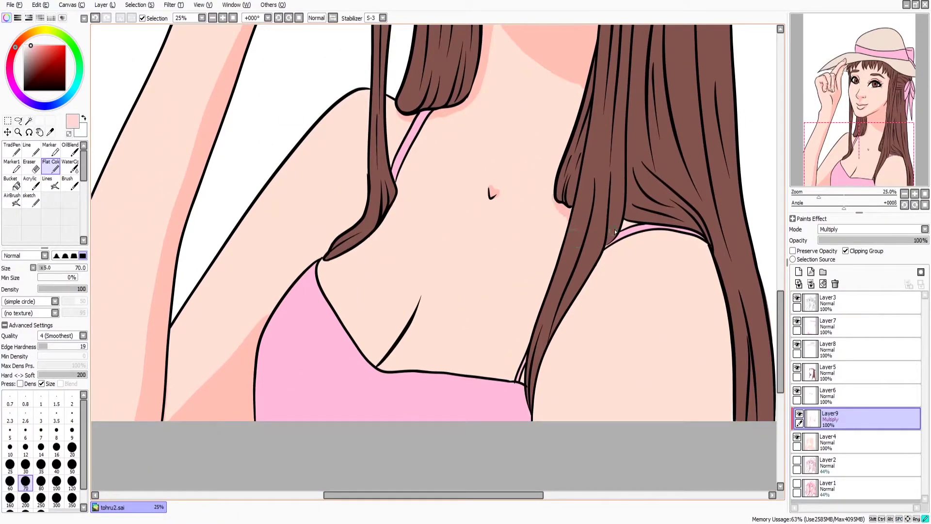
mouse_move(615, 231)
left_mouse_down()
mouse_move(708, 237)
mouse_move(687, 223)
mouse_move(540, 391)
left_mouse_up()
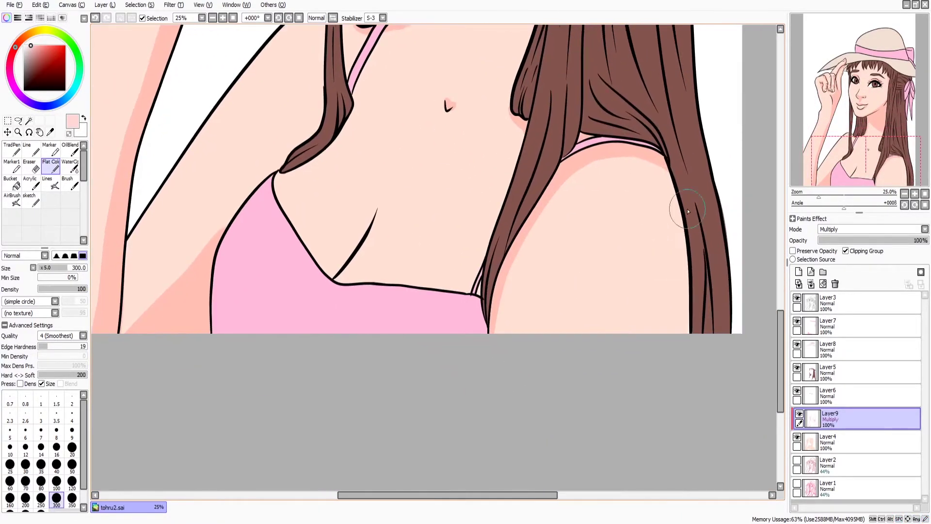
mouse_move(694, 315)
left_mouse_down()
mouse_move(613, 146)
mouse_move(655, 330)
left_mouse_up()
left_click_drag(504, 280, 435, 310)
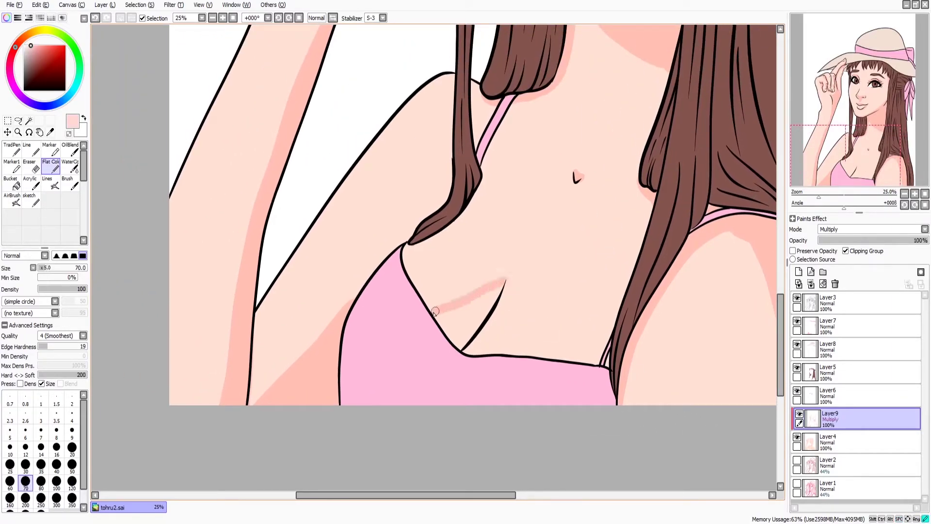
mouse_move(486, 297)
left_mouse_down()
mouse_move(441, 330)
mouse_move(464, 320)
left_mouse_up()
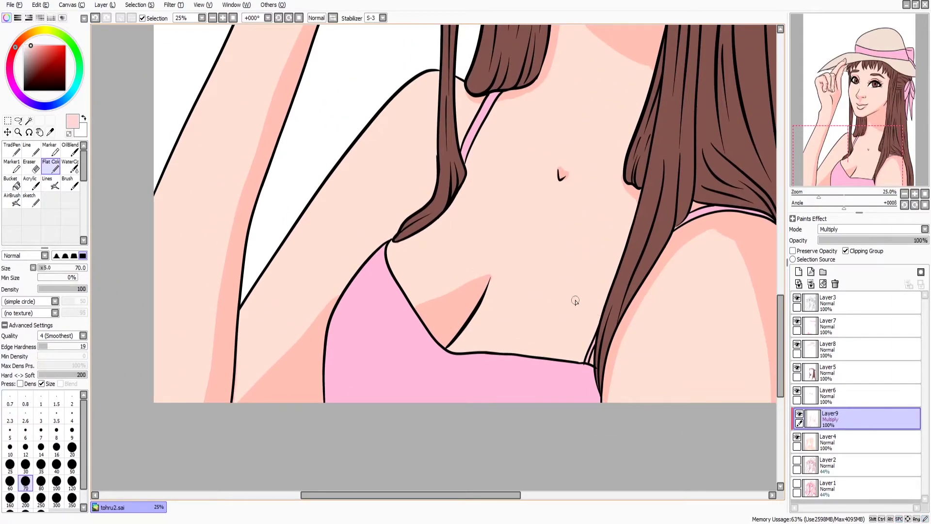
mouse_move(575, 301)
left_mouse_down()
mouse_move(509, 308)
mouse_move(446, 291)
left_mouse_up()
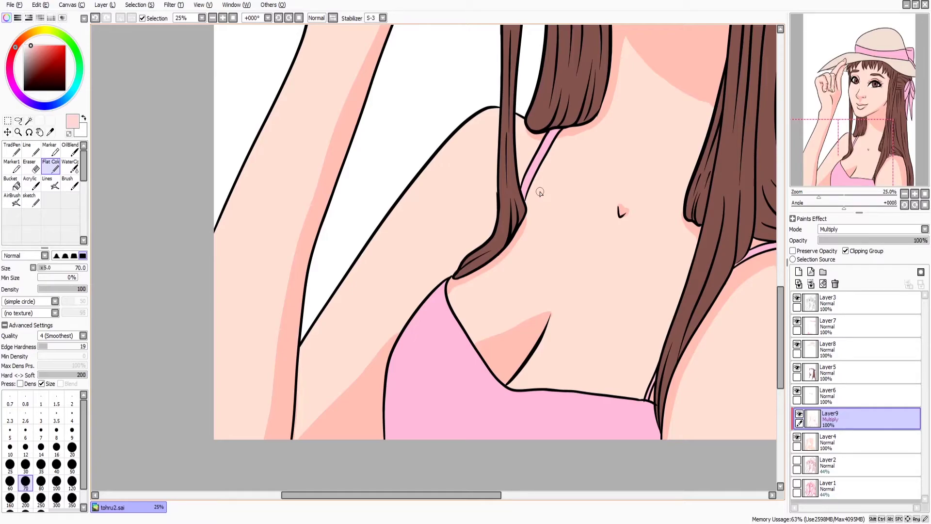
left_click_drag(540, 192, 541, 503)
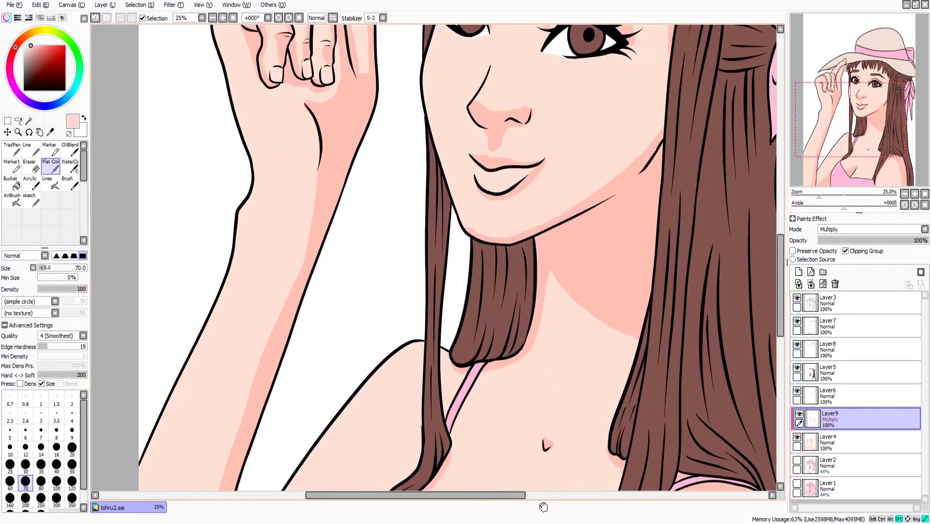
mouse_move(679, 146)
left_mouse_down()
mouse_move(598, 225)
mouse_move(675, 284)
left_mouse_up()
- Add Layer 10 with a deep-pink AirBrush, clipped to the skin below
key("ctrl+shift+n")
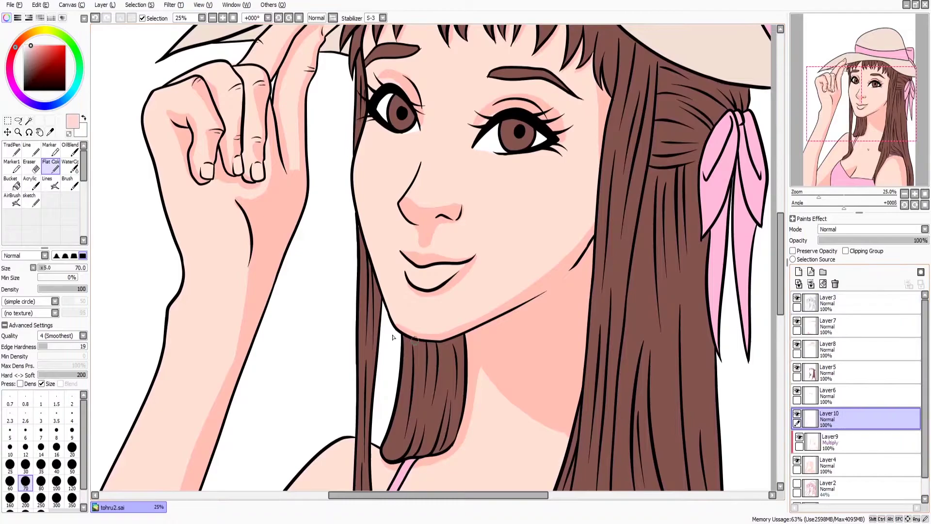
left_click(13, 200)
left_click(40, 45)
mouse_move(366, 157)
left_mouse_down()
mouse_move(357, 129)
mouse_move(369, 140)
mouse_move(539, 166)
mouse_move(443, 173)
left_mouse_up()
key("ctrl+z")
key("bracketright")
key("bracketright")
key("ctrl+z")
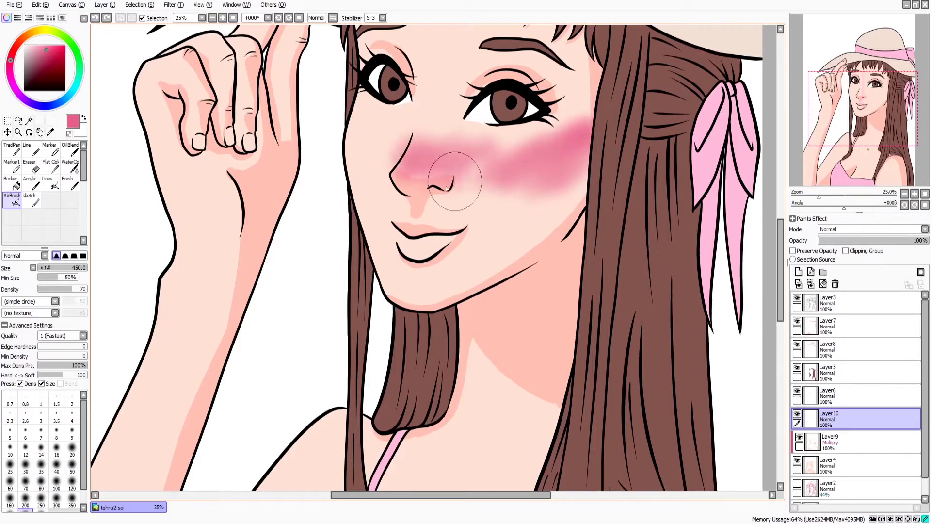
left_click(849, 251)
left_click(871, 241)
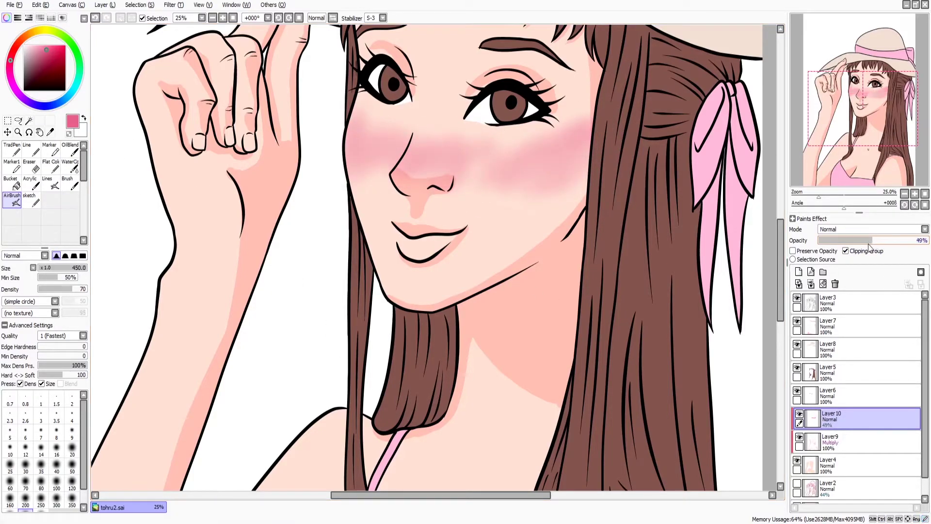
left_click(861, 240)
key("ctrl+z")
key("ctrl+z")
key("ctrl+z")
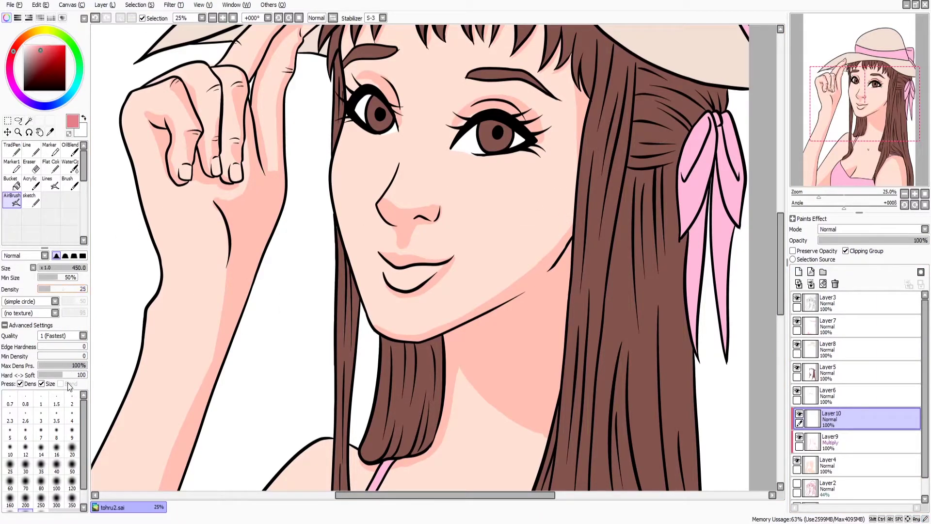
key("bracketright")
- Airbrush blush across both cheeks and the nose at about 69% opacity
left_click_drag(565, 163, 511, 226)
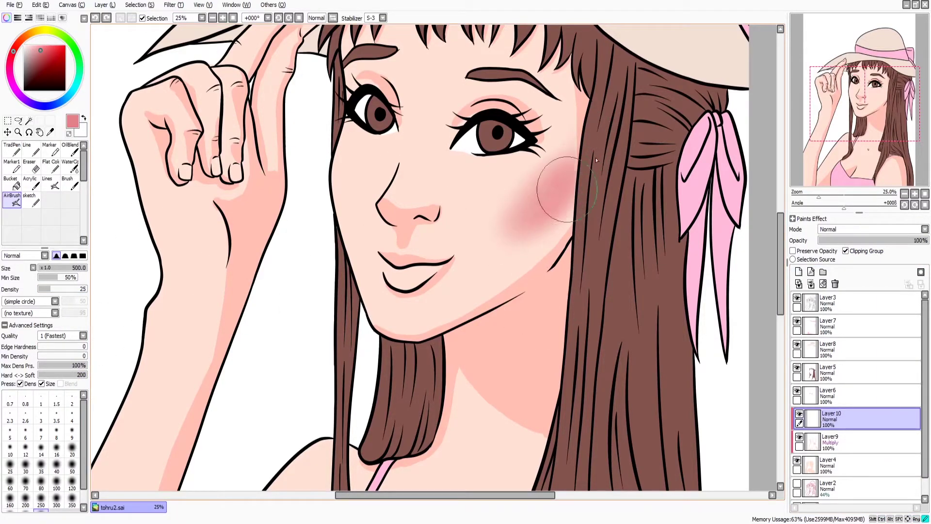
left_click_drag(383, 204, 436, 175)
left_click_drag(374, 165, 466, 155)
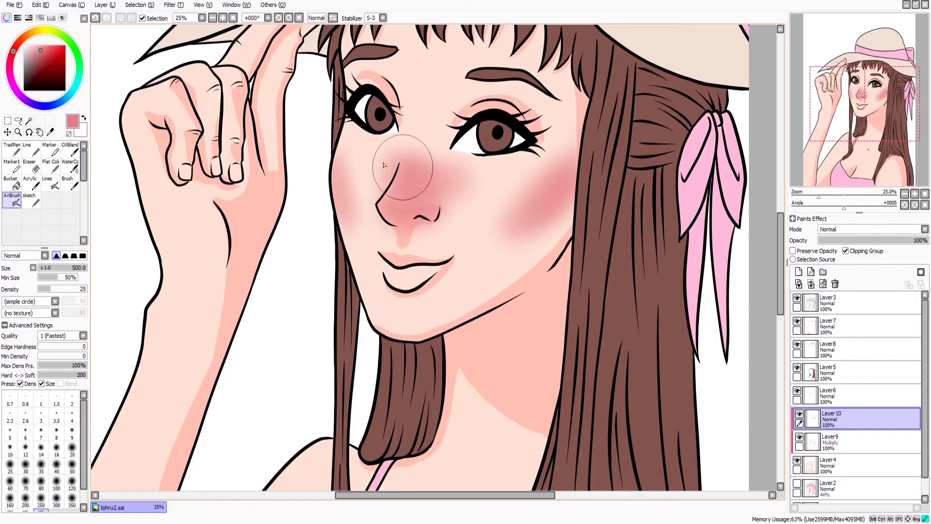
left_click(882, 240)
left_click(893, 240)
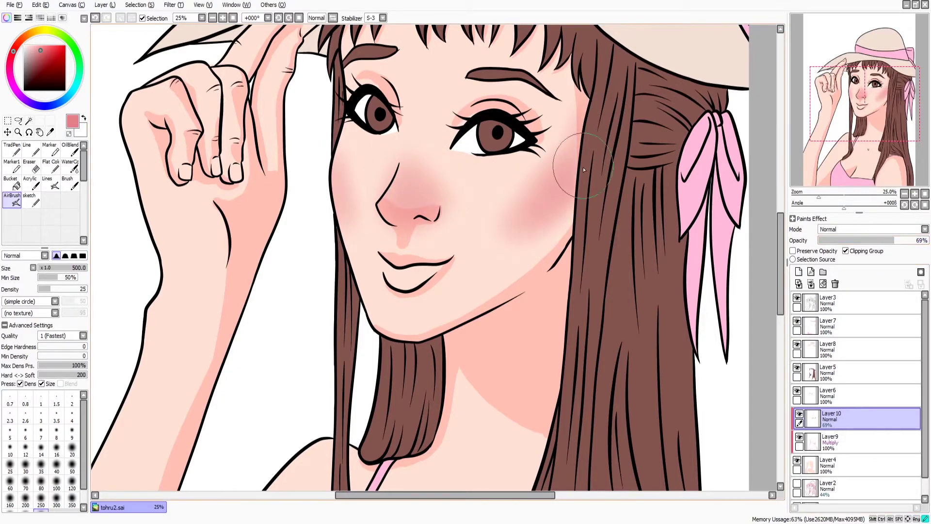
- Blush the middle knuckle and right shoulder, then lower the layer opacity to 50%
left_click_drag(322, 405, 448, 459)
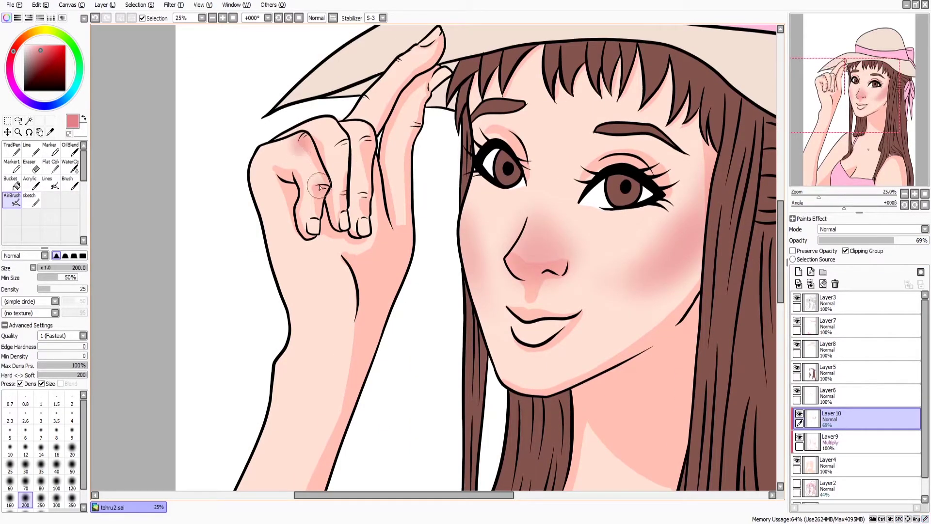
left_click(337, 138)
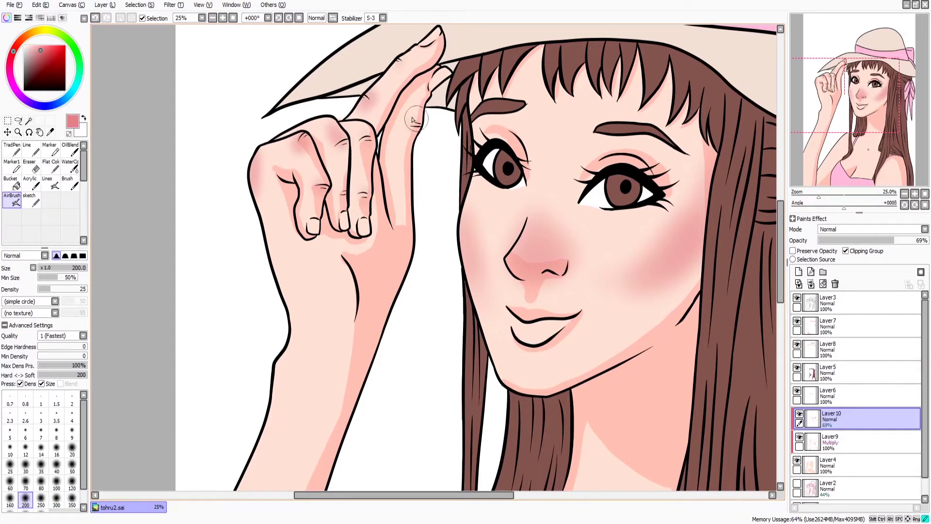
scroll(412, 119, "down", 5)
key("bracketright")
key("bracketright")
key("bracketright")
scroll(581, 187, "down", 3)
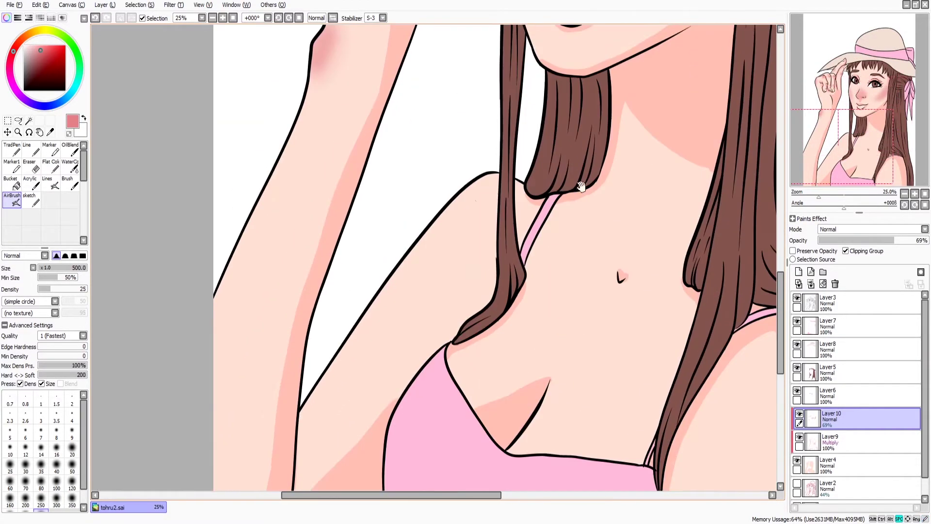
left_click_drag(581, 187, 302, 140)
left_click_drag(529, 291, 516, 378)
left_click_drag(485, 339, 536, 291)
left_click_drag(514, 378, 531, 339)
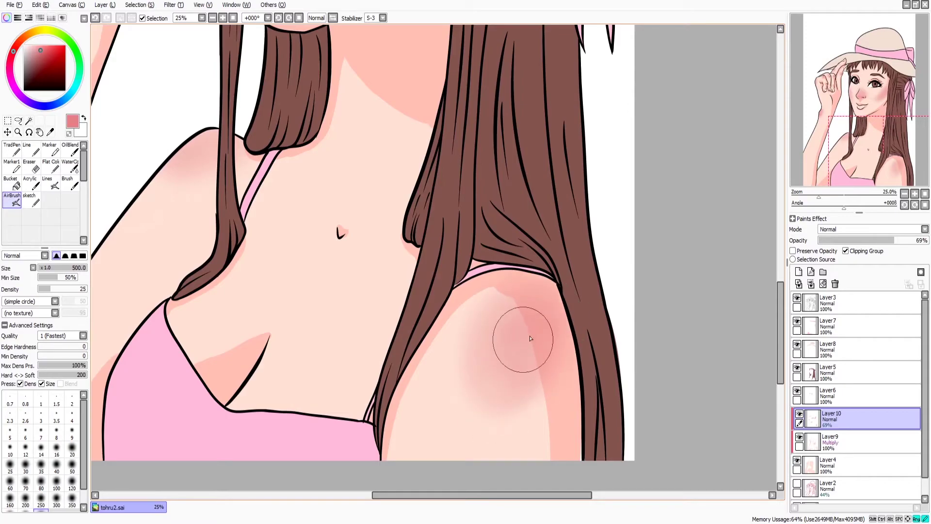
key("minus")
key("minus")
key("minus")
left_click_drag(894, 240, 875, 245)
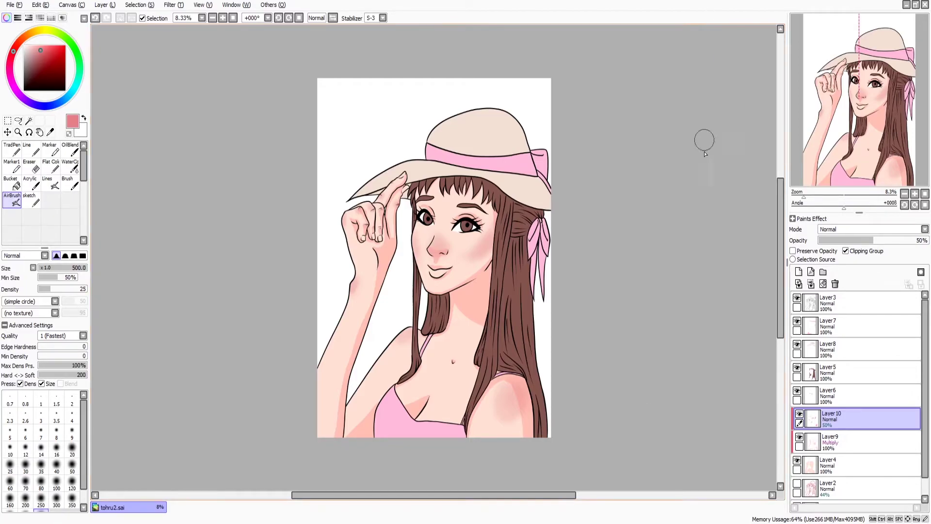
- Add a shading layer above Layer6 and shade both irises darker brown with an 80 WaterColor brush
left_click(834, 395)
left_click(798, 272)
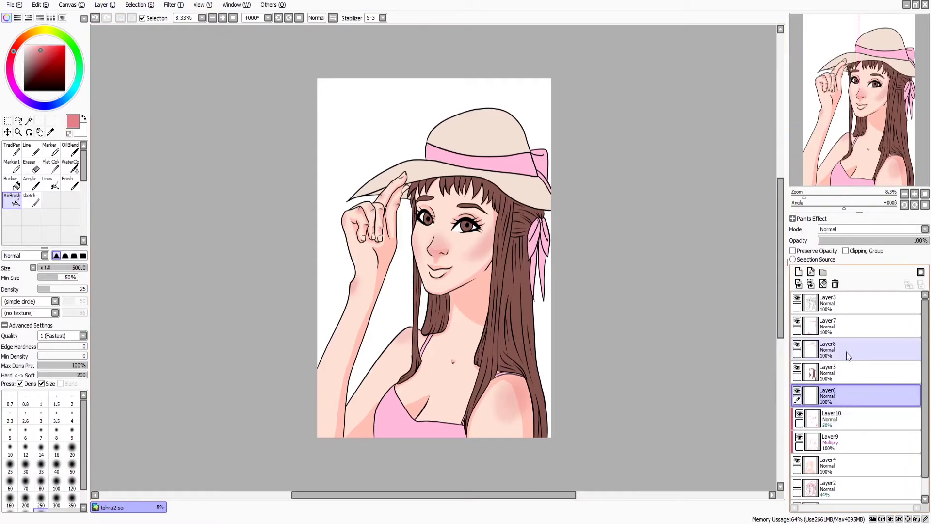
key("plus")
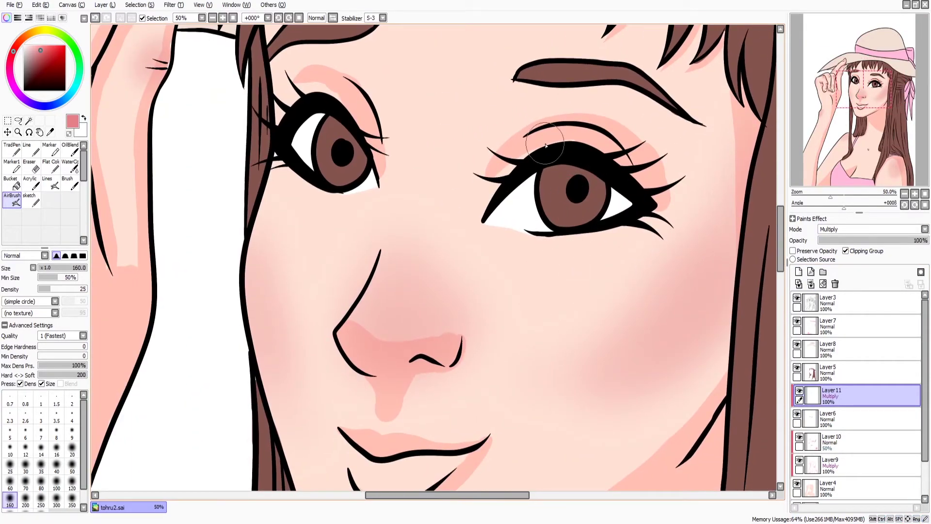
left_click(566, 220, "alt")
key("c")
key("bracketright")
key("bracketright")
key("bracketright")
mouse_move(565, 155)
left_mouse_down()
mouse_move(548, 197)
mouse_move(560, 168)
mouse_move(595, 194)
left_mouse_up()
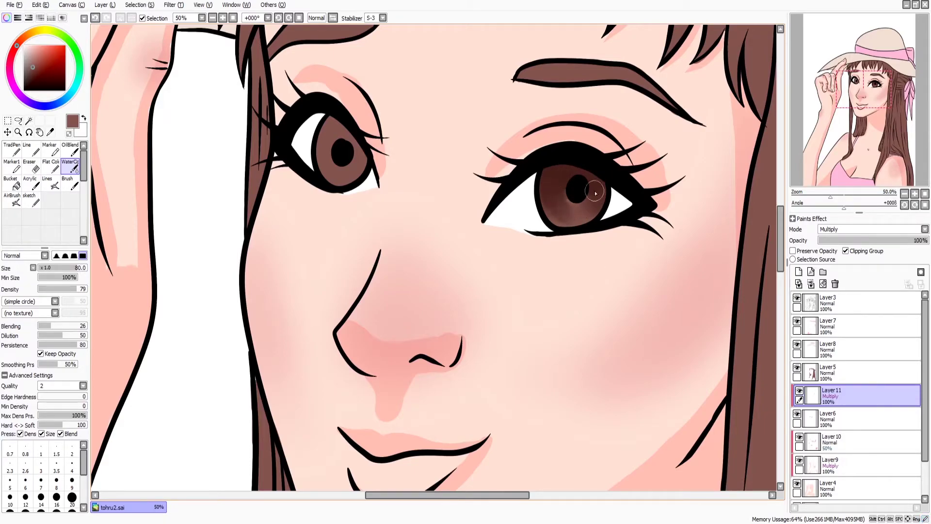
mouse_move(323, 138)
left_mouse_down()
mouse_move(356, 167)
mouse_move(339, 131)
mouse_move(322, 145)
mouse_move(357, 162)
mouse_move(335, 143)
left_mouse_up()
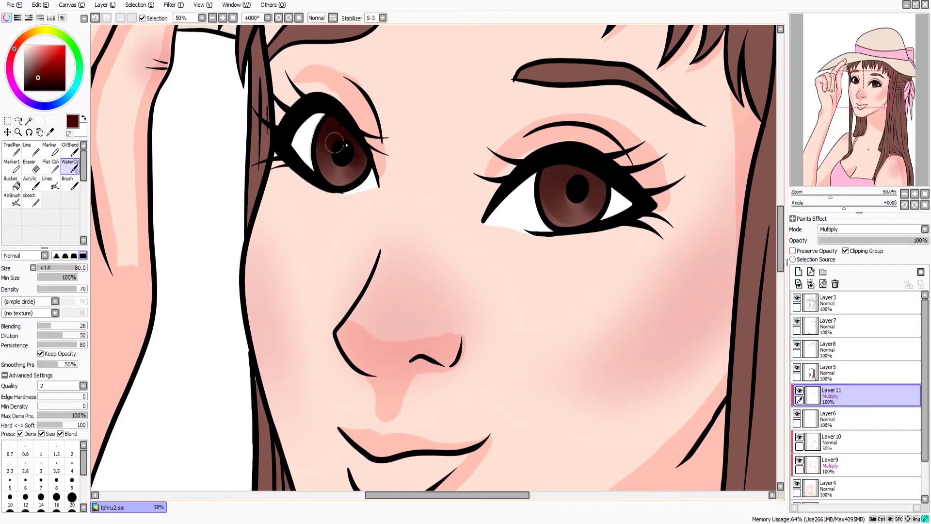
mouse_move(584, 181)
left_mouse_down()
mouse_move(565, 206)
mouse_move(584, 212)
left_mouse_up()
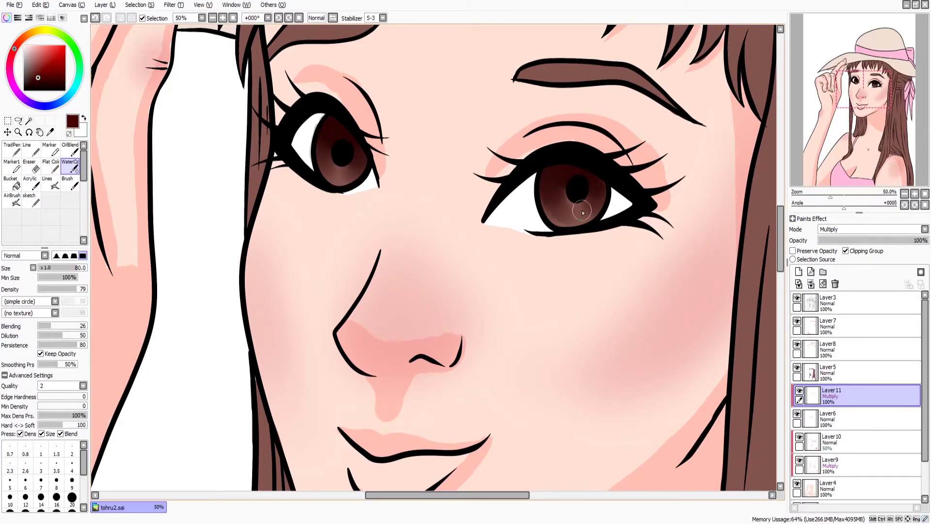
scroll(604, 280, "down", 3)
scroll(615, 376, "up", 3)
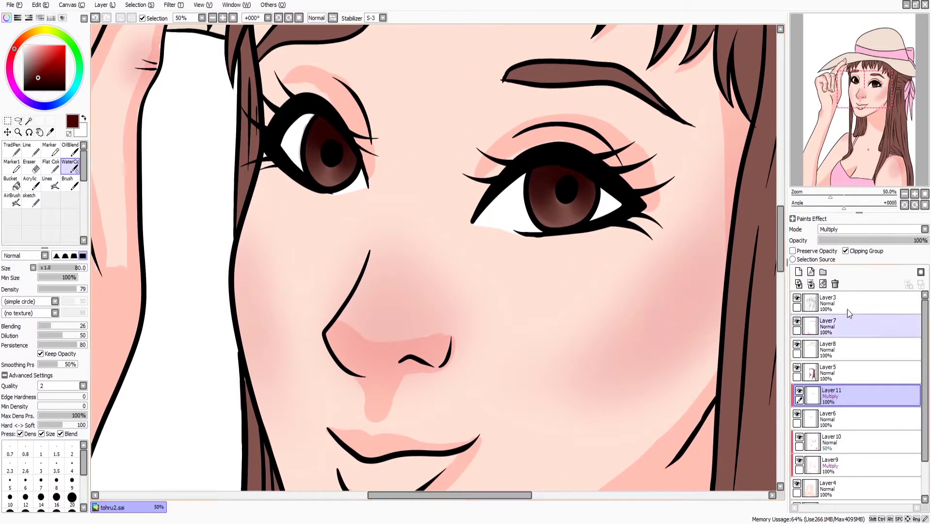
- Add an Overlay layer and tint the irises richer brown with a light pink glow below
left_click(799, 272)
left_click(871, 229)
left_click(844, 260)
left_click(547, 214, "alt")
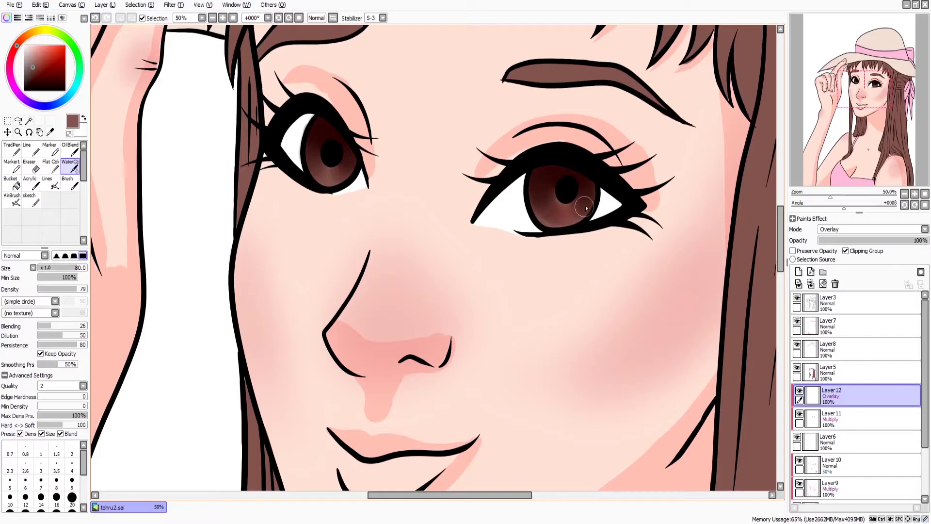
left_click_drag(333, 183, 347, 156)
left_click(352, 381, "alt")
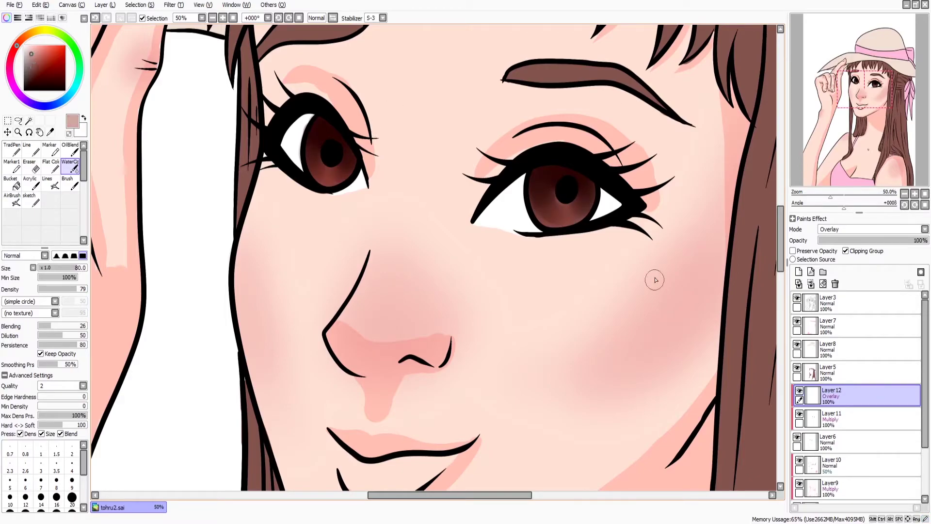
mouse_move(319, 174)
left_mouse_down()
mouse_move(354, 170)
mouse_move(342, 173)
left_mouse_up()
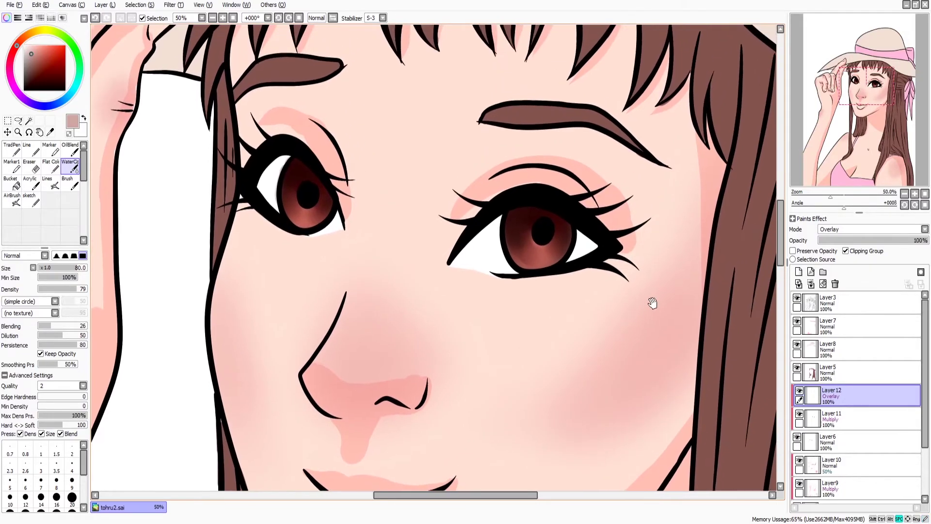
- Add a new layer above Layer5 and bring the bangs and hat brim into view
left_click(799, 271)
left_click(871, 229)
left_click_drag(829, 390, 829, 369)
- Shrink the brush to 120 and try a shadow by the hair tie, then undo it
scroll(871, 228, "up", 1)
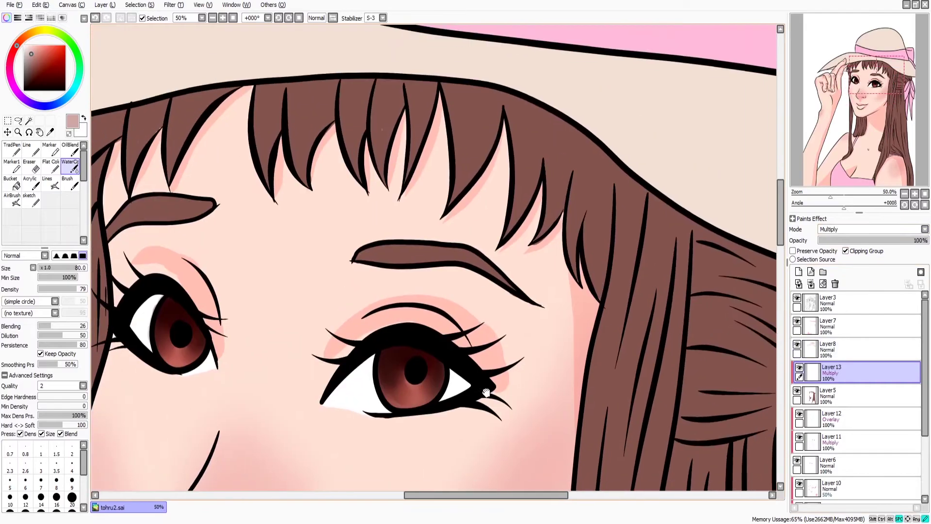
scroll(562, 354, "down", 3)
scroll(561, 358, "down", 2)
scroll(509, 182, "up", 1)
key("bracketleft")
key("bracketleft")
key("bracketleft")
mouse_move(510, 184)
left_mouse_down()
mouse_move(521, 155)
mouse_move(492, 186)
left_mouse_up()
key("ctrl+z")
key("ctrl+z")
key("ctrl+z")
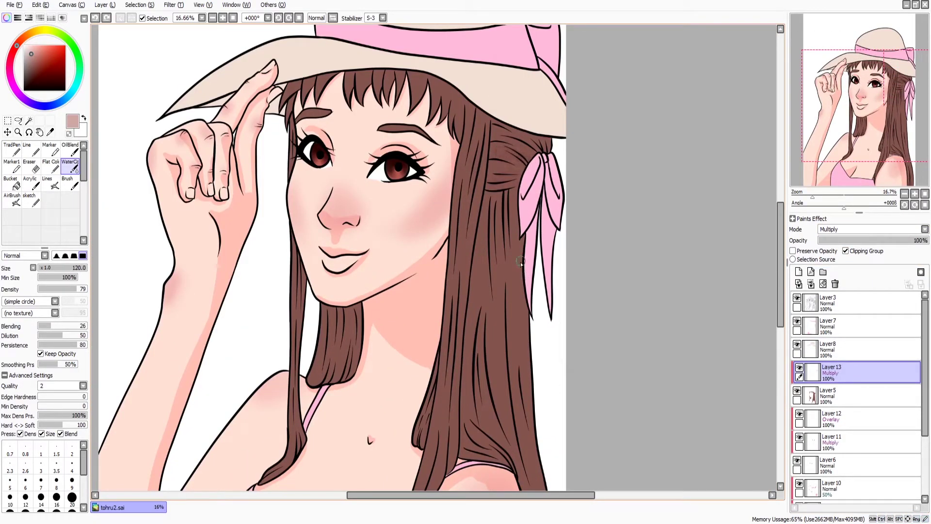
- Pick the hair brown and shade beside the hair tie and the long strands below it
left_click(505, 160, "alt")
left_click_drag(521, 153, 489, 187)
left_click_drag(492, 160, 550, 141)
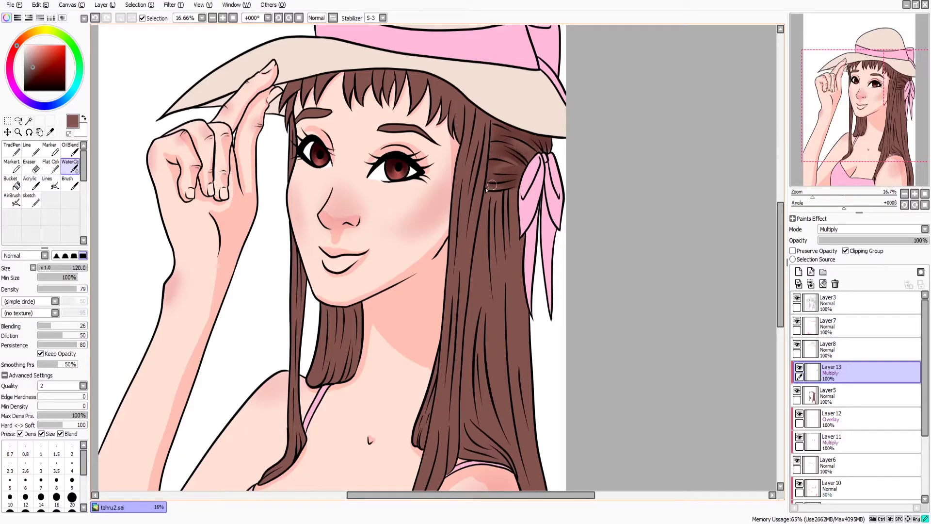
left_click_drag(492, 185, 521, 148)
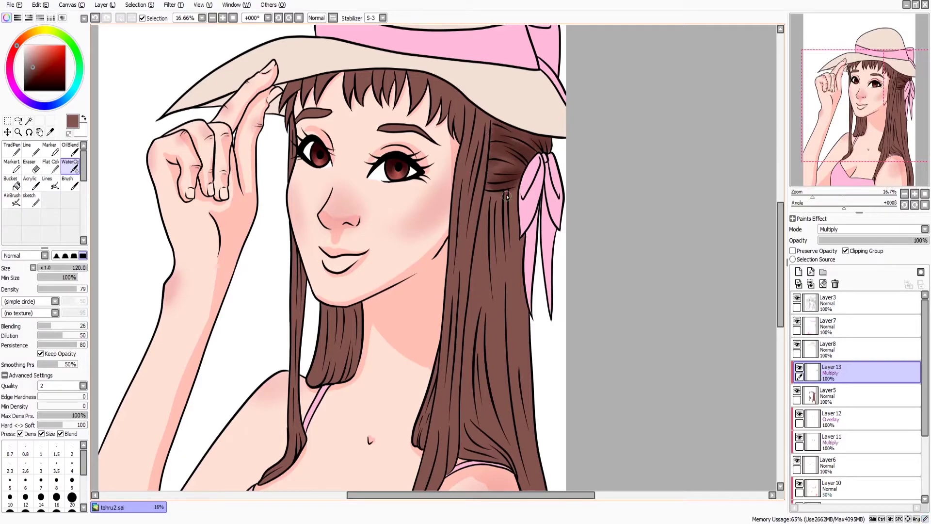
left_click_drag(507, 196, 468, 364)
left_click_drag(500, 315, 477, 449)
left_click_drag(490, 272, 482, 383)
left_click_drag(531, 393, 509, 487)
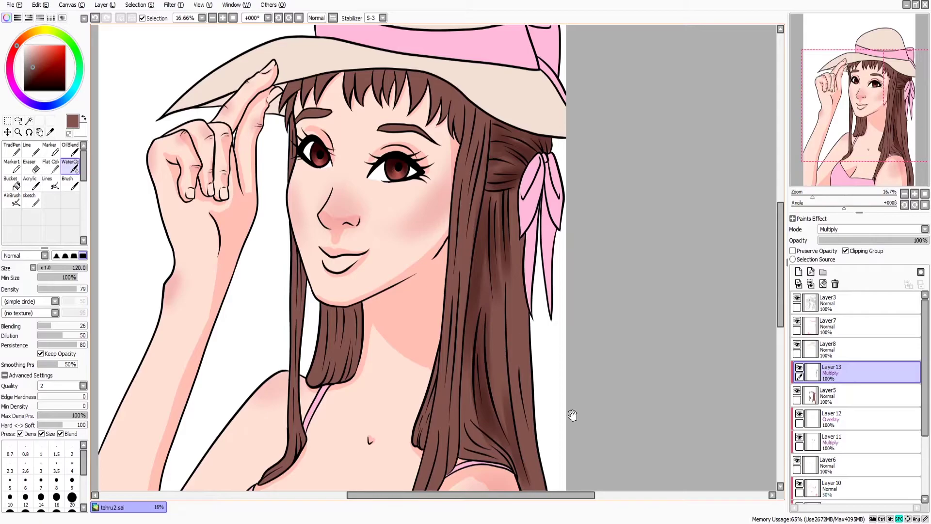
- Shade the long hair strands to the right of the face with brown strokes
left_click_drag(572, 415, 534, 248)
left_click_drag(514, 344, 510, 422)
left_click_drag(499, 276, 514, 417)
left_click_drag(502, 141, 480, 269)
mouse_move(490, 208)
left_mouse_down()
mouse_move(491, 316)
mouse_move(502, 133)
mouse_move(524, 427)
left_mouse_up()
scroll(568, 313, "down", 4)
left_click_drag(538, 296, 533, 390)
scroll(537, 422, "up", 4)
left_click_drag(492, 172, 480, 305)
mouse_move(485, 198)
left_mouse_down()
mouse_move(499, 126)
mouse_move(500, 232)
left_mouse_up()
- Add more shadow to the long strands and darken the right-side hair strands
left_click_drag(464, 253, 456, 398)
left_click_drag(478, 296, 451, 373)
mouse_move(440, 218)
left_mouse_down()
mouse_move(518, 242)
mouse_move(504, 442)
left_mouse_up()
left_click_drag(514, 374, 521, 204)
mouse_move(521, 199)
left_mouse_down()
mouse_move(538, 63)
mouse_move(531, 126)
mouse_move(567, 230)
mouse_move(536, 330)
left_mouse_up()
scroll(533, 291, "down", 5)
scroll(534, 291, "up", 5)
- Shade the hair and the bangs under the hat brim
left_click_drag(480, 194, 417, 354)
scroll(483, 209, "up", 2)
scroll(461, 219, "up", 3)
left_click_drag(429, 165, 427, 218)
scroll(553, 94, "down", 1)
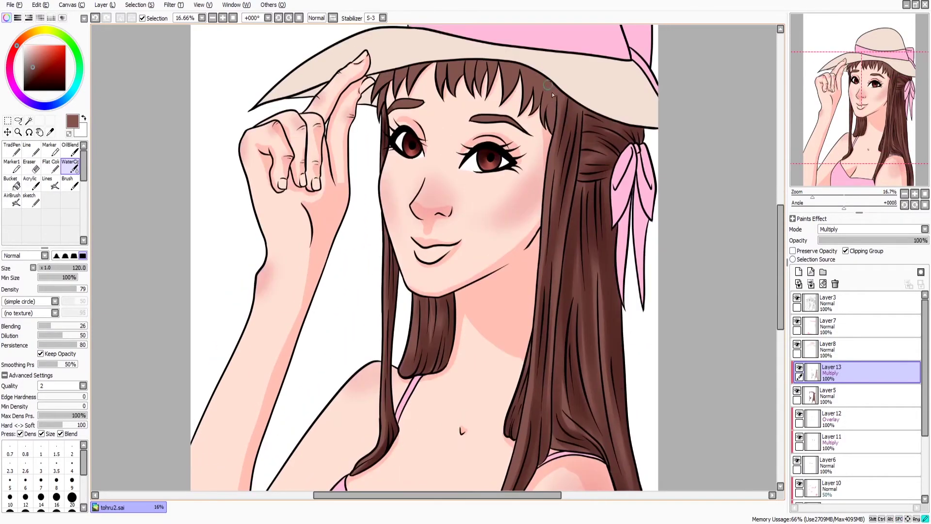
mouse_move(552, 95)
left_mouse_down()
mouse_move(490, 72)
mouse_move(383, 97)
left_mouse_up()
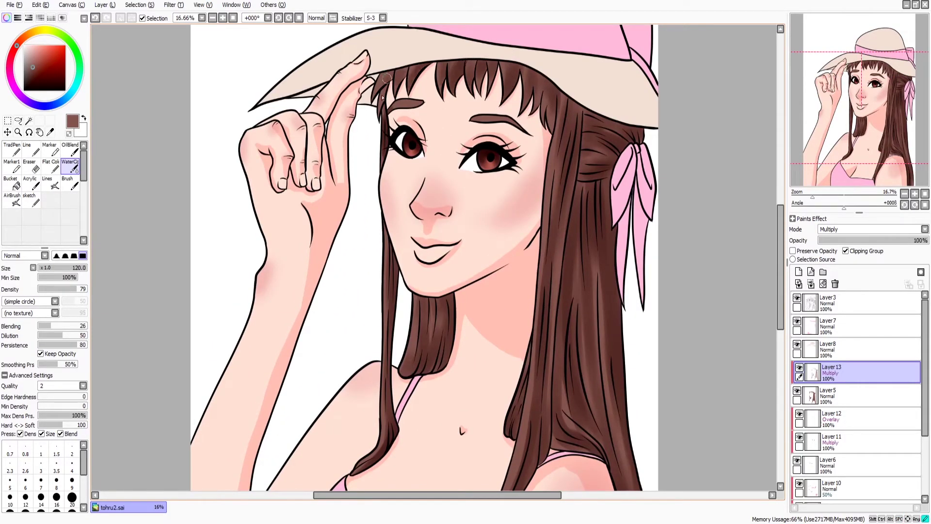
scroll(383, 97, "down", 2)
- Pick a darker brown and paint shadow strands down the right side of the hair
left_click(37, 73)
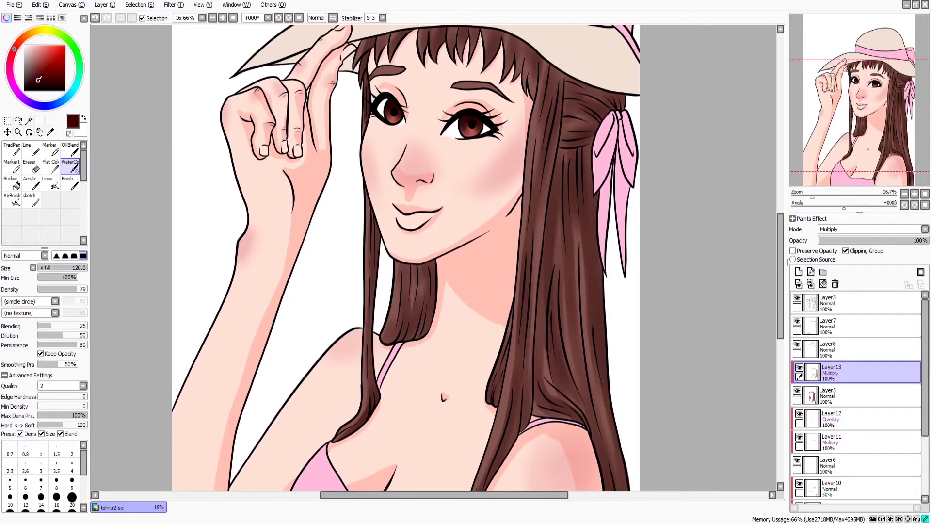
left_click_drag(581, 155, 606, 407)
scroll(602, 291, "down", 2)
mouse_move(606, 316)
left_mouse_down()
mouse_move(626, 408)
mouse_move(552, 194)
mouse_move(587, 277)
left_mouse_up()
scroll(572, 242, "up", 2)
mouse_move(592, 112)
left_mouse_down()
mouse_move(551, 344)
mouse_move(573, 360)
left_mouse_up()
scroll(573, 360, "up", 1)
mouse_move(604, 97)
left_mouse_down()
mouse_move(577, 113)
mouse_move(570, 156)
left_mouse_up()
- Layer more darker-brown shadow strands along the right-side hair
mouse_move(621, 114)
left_mouse_down()
mouse_move(573, 155)
mouse_move(575, 143)
left_mouse_up()
left_click_drag(570, 90, 538, 276)
scroll(592, 135, "down", 3)
left_click_drag(572, 207, 553, 260)
left_click_drag(568, 228, 538, 266)
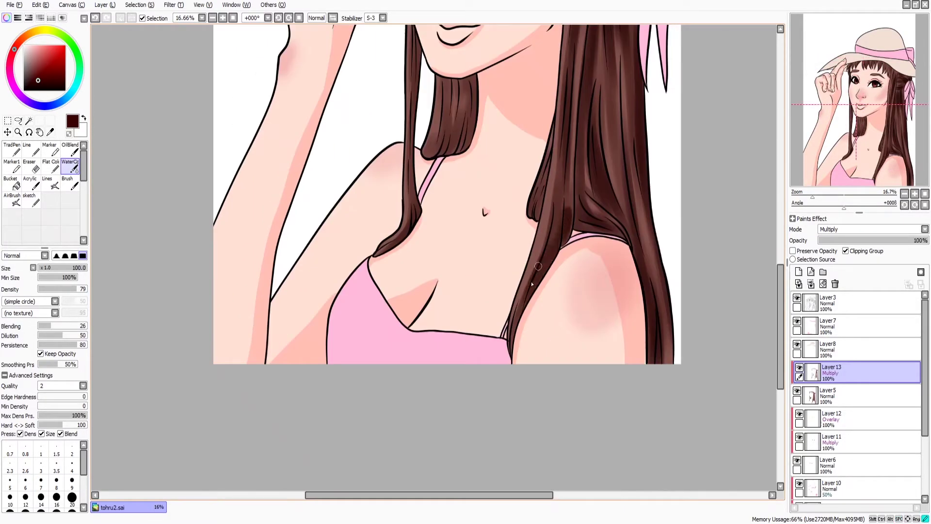
scroll(561, 192, "up", 2)
scroll(567, 145, "up", 3)
mouse_move(575, 72)
left_mouse_down()
mouse_move(584, 116)
mouse_move(571, 116)
left_mouse_up()
- Darken the bangs and shade the hair strands below the chin
mouse_move(547, 67)
left_mouse_down()
mouse_move(543, 102)
mouse_move(524, 93)
left_mouse_up()
left_click_drag(518, 64, 513, 94)
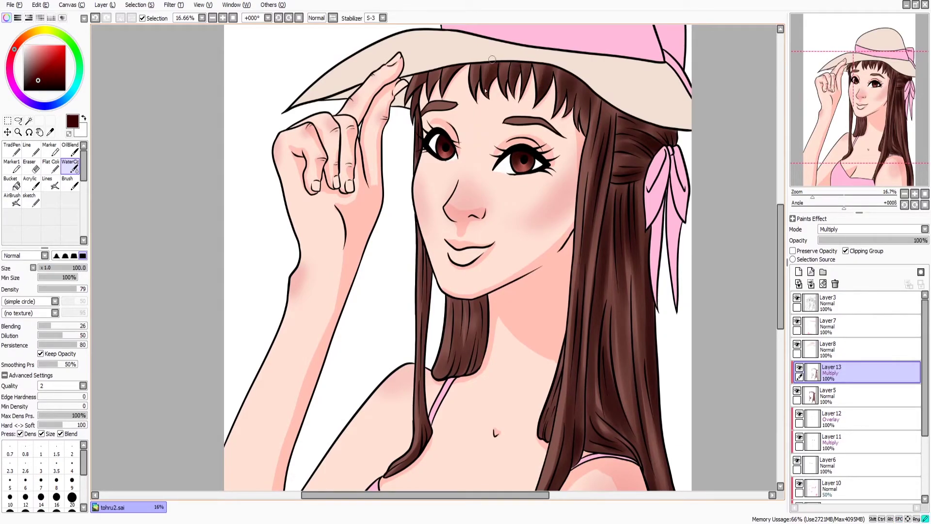
left_click_drag(580, 87, 625, 124)
left_click_drag(456, 64, 422, 85)
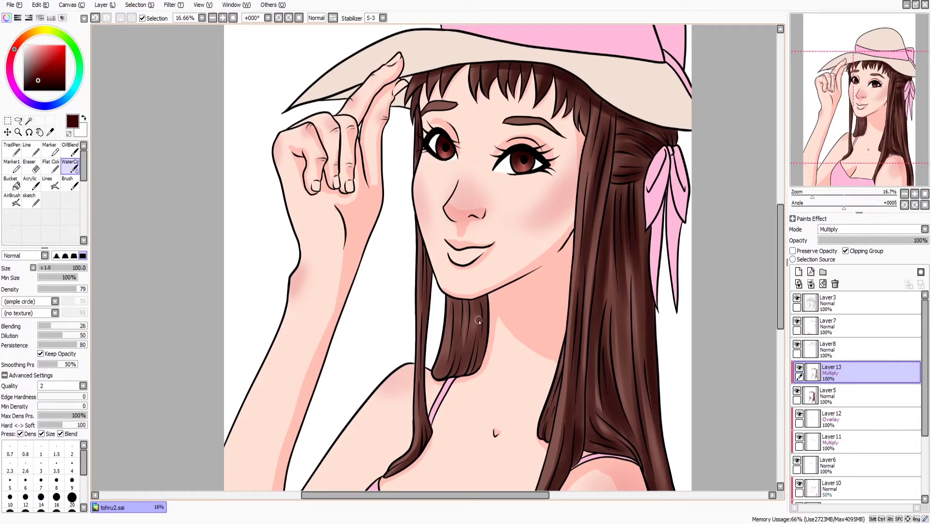
mouse_move(478, 322)
left_mouse_down()
mouse_move(468, 378)
mouse_move(443, 383)
left_mouse_up()
mouse_move(479, 297)
left_mouse_down()
mouse_move(475, 342)
mouse_move(461, 354)
left_mouse_up()
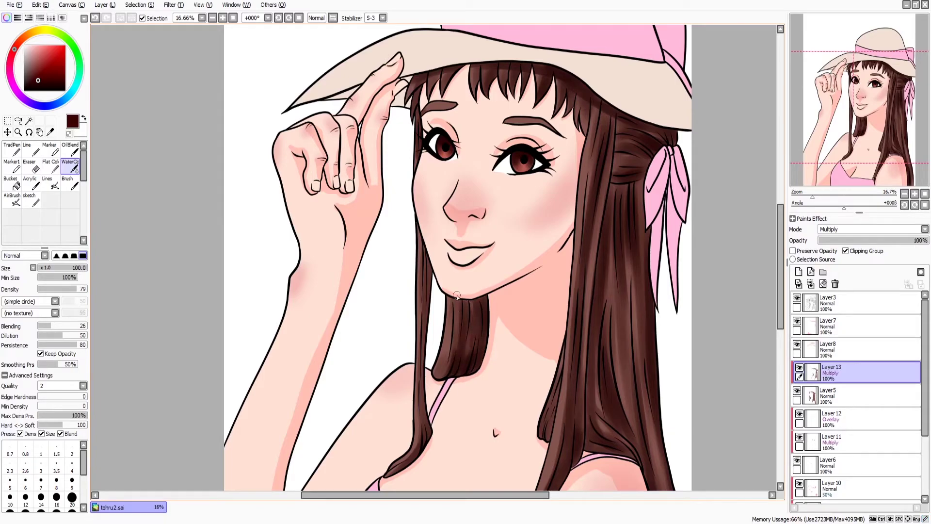
left_click_drag(667, 383, 659, 395)
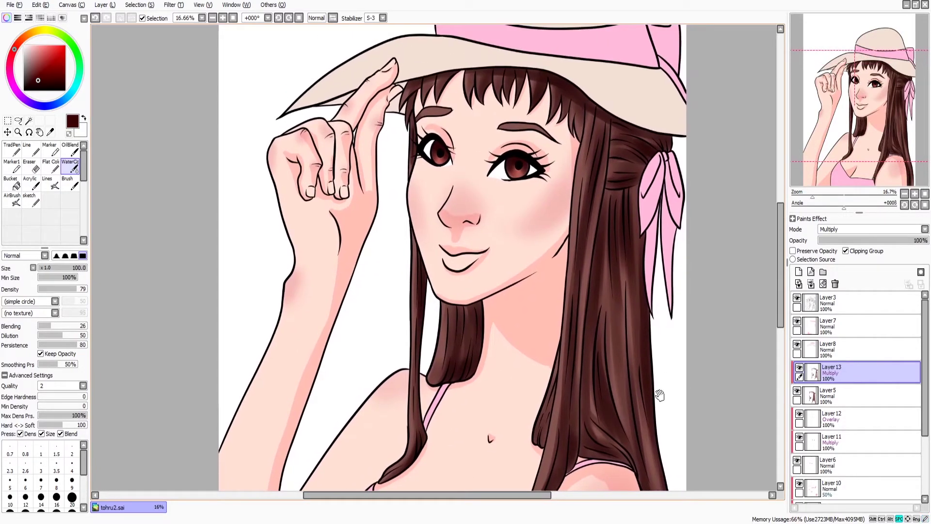
mouse_move(630, 296)
left_mouse_down()
mouse_move(624, 328)
mouse_move(651, 347)
left_mouse_up()
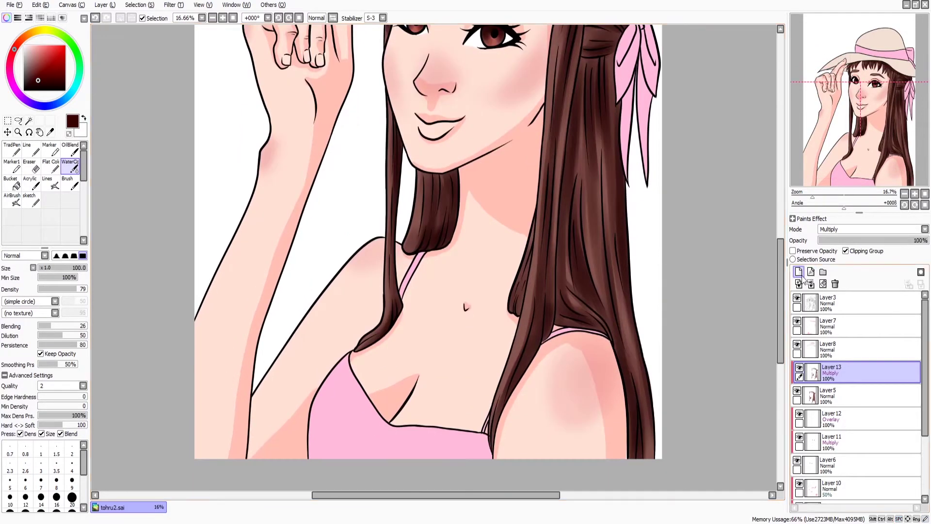
left_click(799, 272)
- Sample the brown hair colour and paint soft highlights on the hair with a smaller brush
mouse_move(580, 271)
left_mouse_down()
mouse_move(580, 344)
mouse_move(577, 328)
left_mouse_up()
right_click(580, 345)
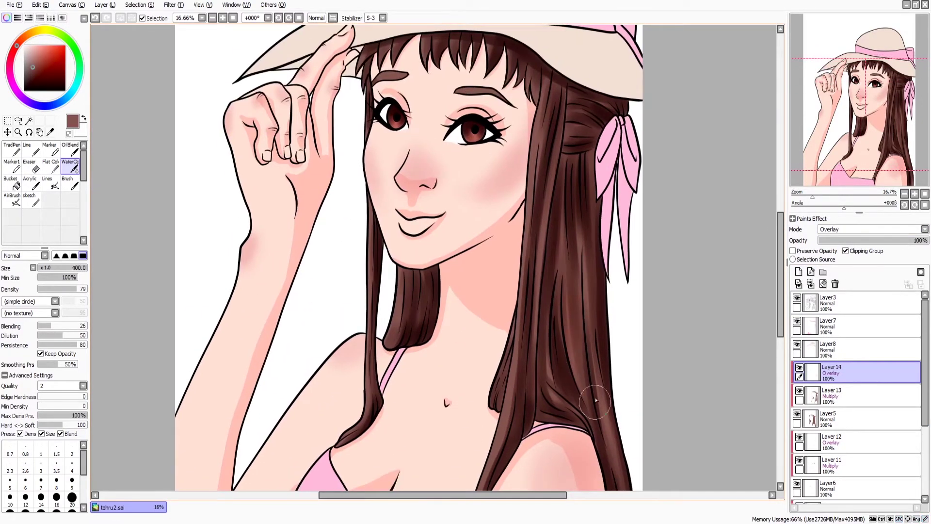
left_click_drag(536, 298, 570, 286)
key("bracketleft")
key("bracketleft")
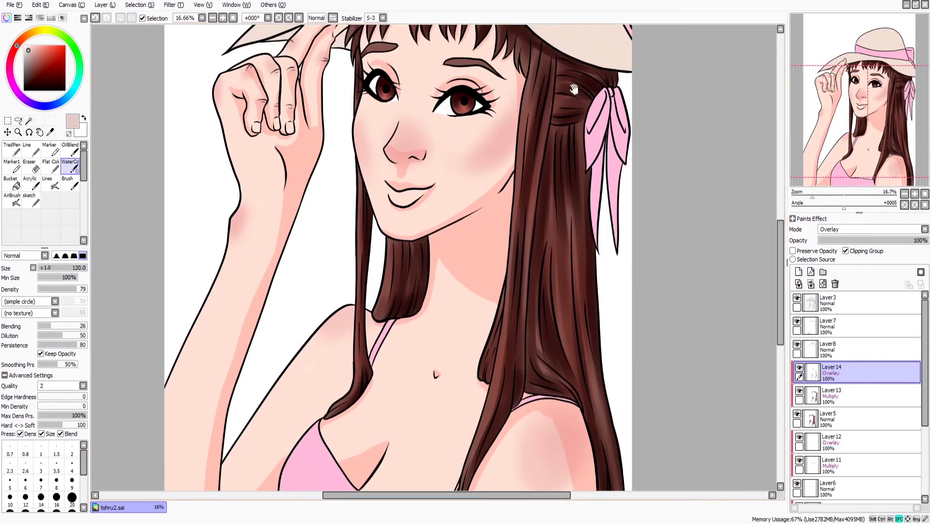
key("ctrl+z")
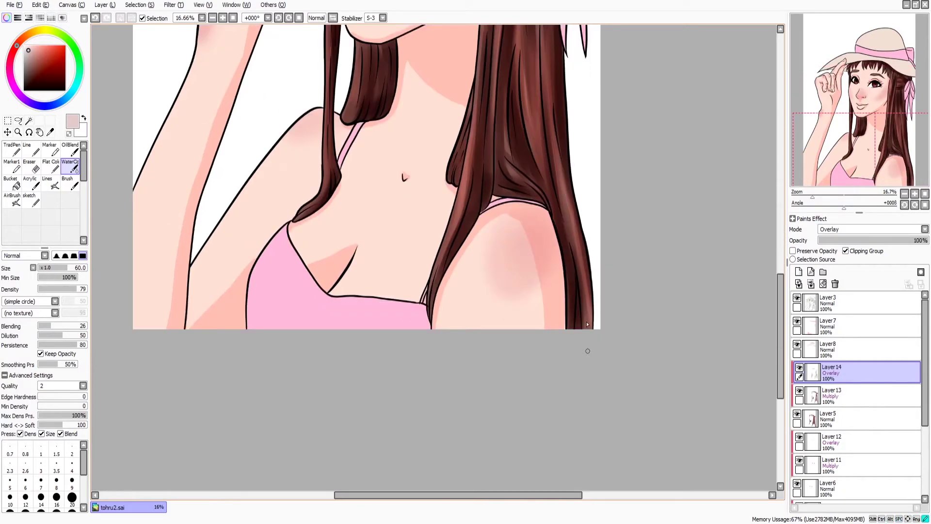
left_click_drag(586, 321, 654, 384)
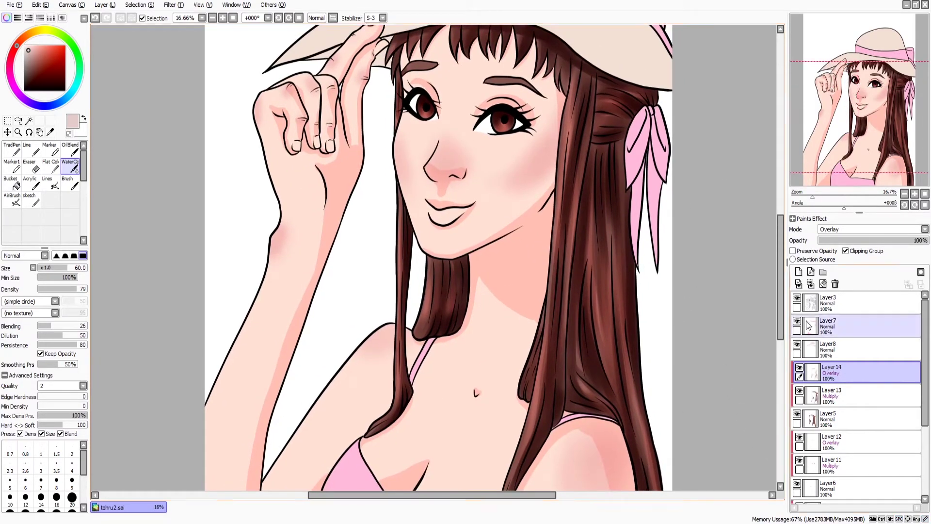
- Set the highlight layer to Screen at 46% opacity and add a new clipped layer
left_click(845, 261)
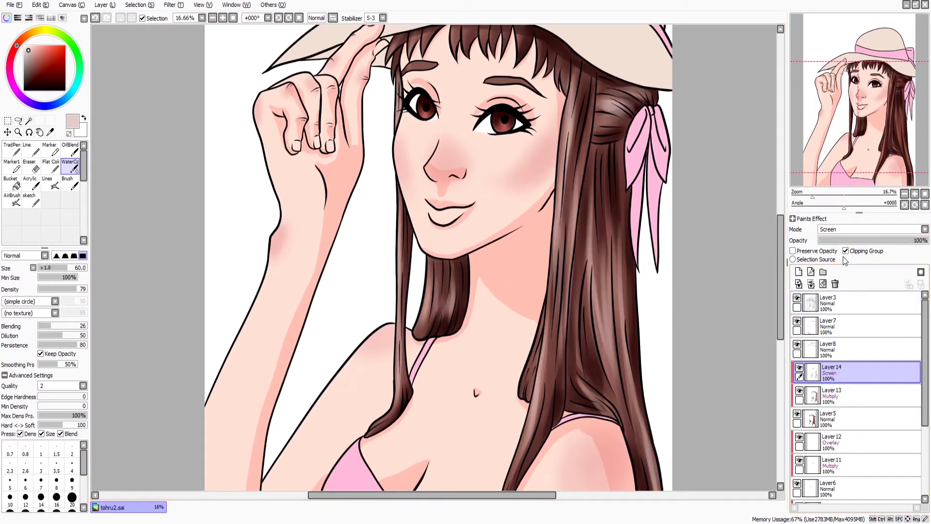
left_click(862, 240)
left_click_drag(874, 241, 869, 241)
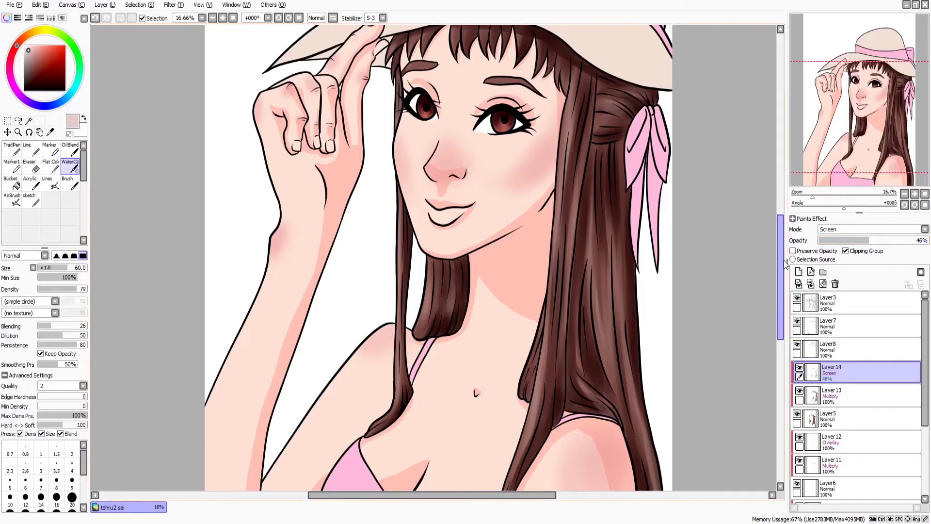
mouse_move(682, 387)
left_mouse_down()
mouse_move(656, 141)
mouse_move(686, 370)
left_mouse_up()
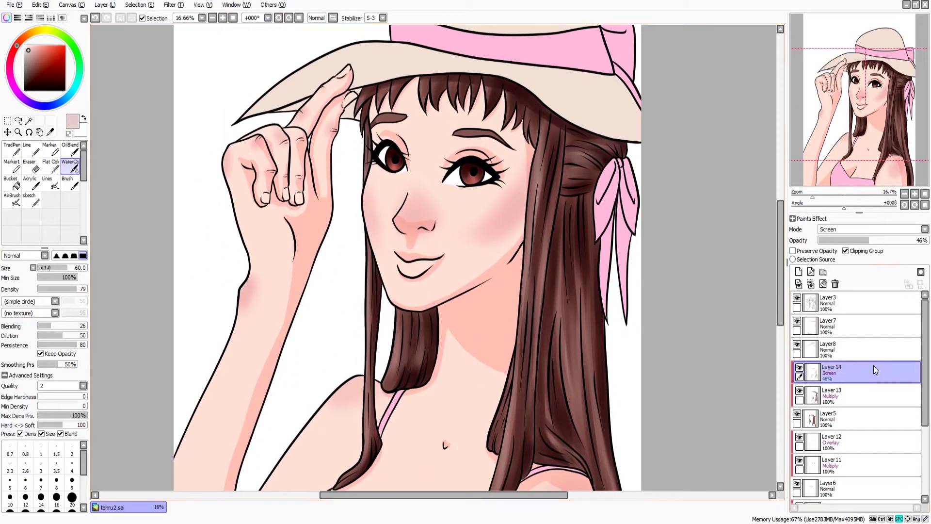
left_click(846, 251)
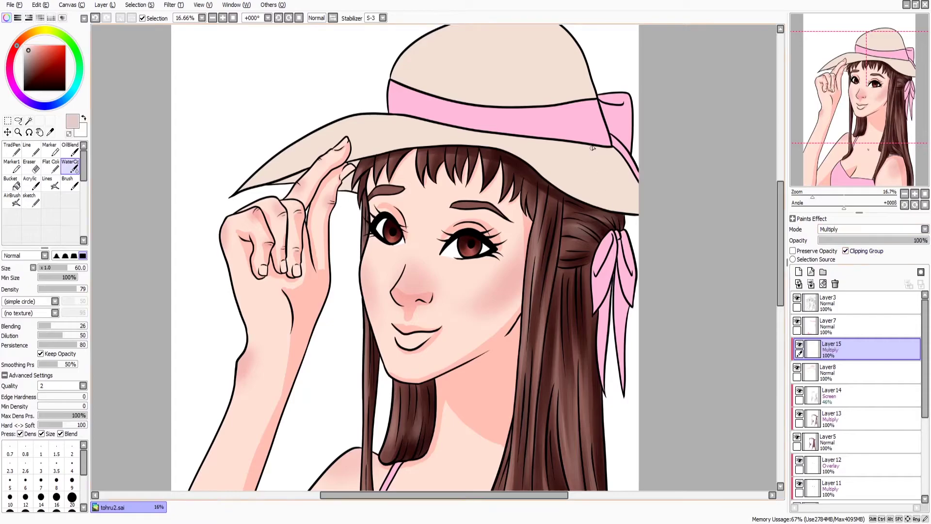
- With Flat Color at brush size 100, paint brown shadows under the hat brim and on the crown
key("f")
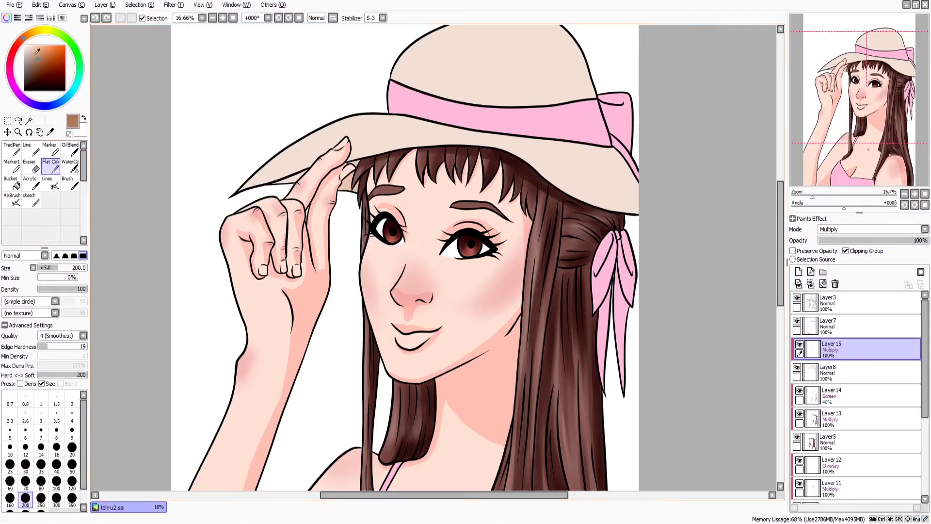
mouse_move(307, 220)
left_mouse_down()
mouse_move(315, 217)
mouse_move(205, 206)
left_mouse_up()
key("bracketleft")
key("bracketleft")
key("bracketleft")
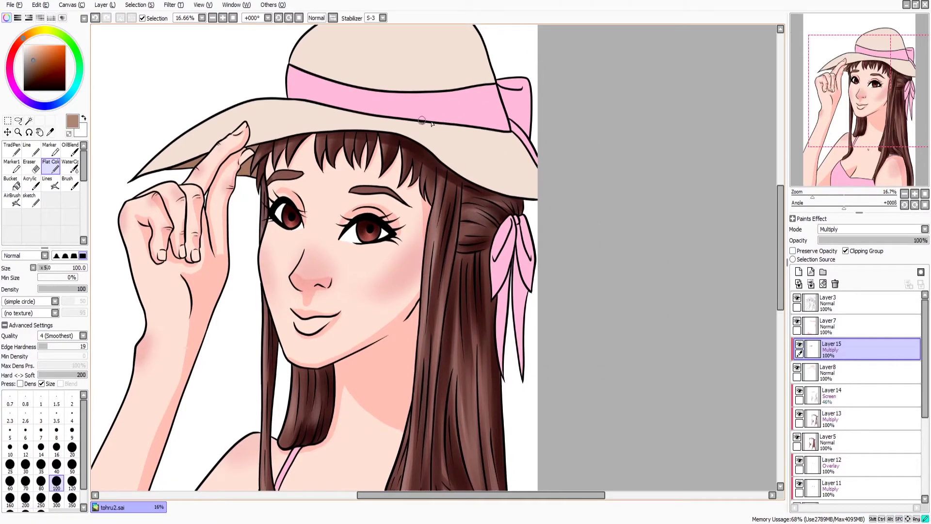
mouse_move(422, 121)
left_mouse_down()
mouse_move(514, 143)
mouse_move(465, 177)
mouse_move(533, 197)
mouse_move(490, 188)
mouse_move(450, 130)
mouse_move(446, 223)
left_mouse_up()
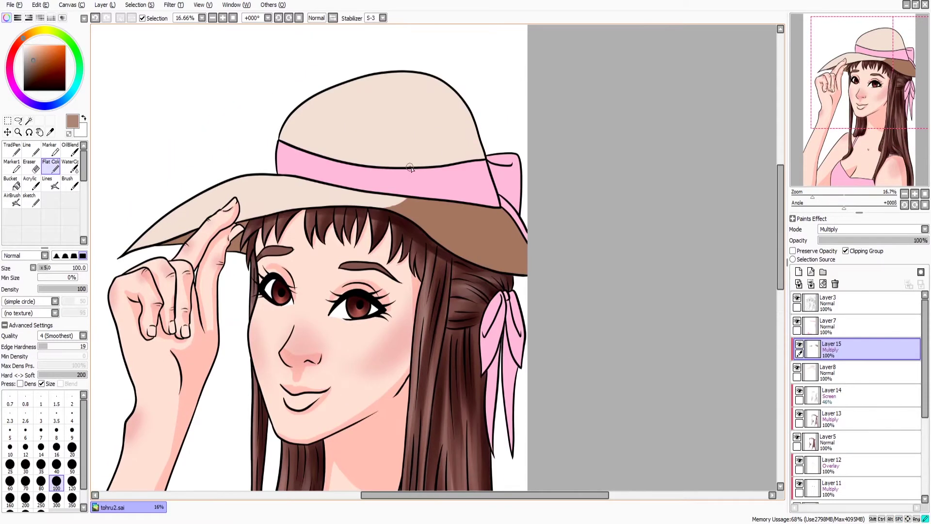
mouse_move(429, 75)
left_mouse_down()
mouse_move(410, 167)
mouse_move(485, 165)
mouse_move(432, 153)
left_mouse_up()
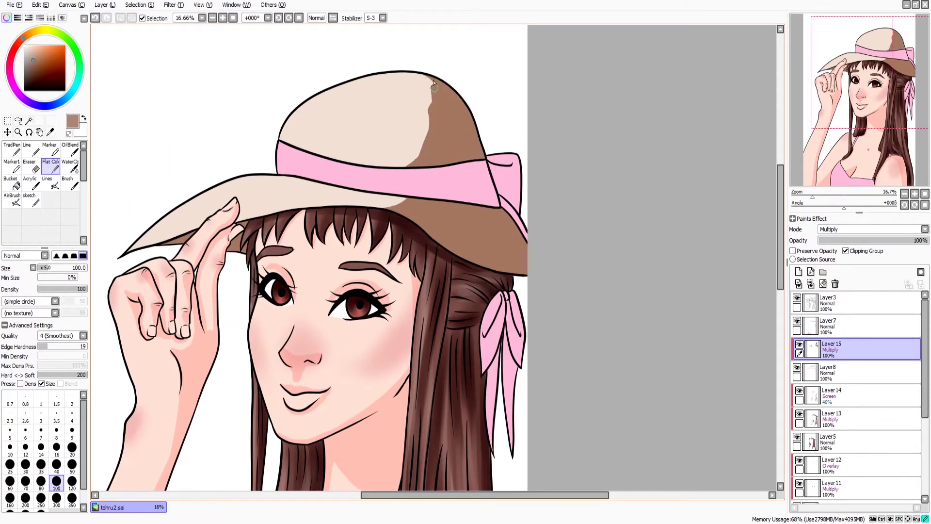
- Lower the hat shading to 53% opacity and add a new Multiply layer for the hat band
left_click_drag(922, 240, 874, 240)
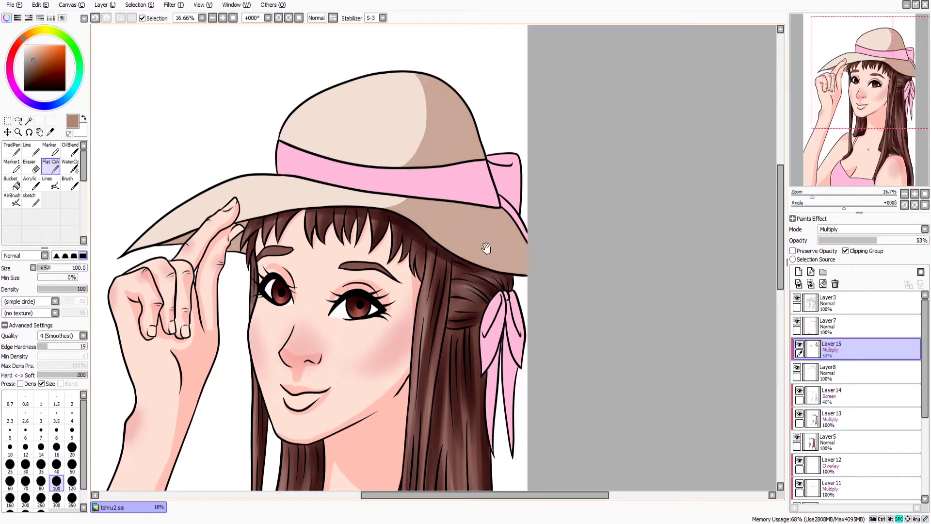
mouse_move(557, 389)
left_mouse_down()
mouse_move(601, 321)
mouse_move(590, 318)
left_mouse_up()
left_click(847, 326)
left_click(799, 272)
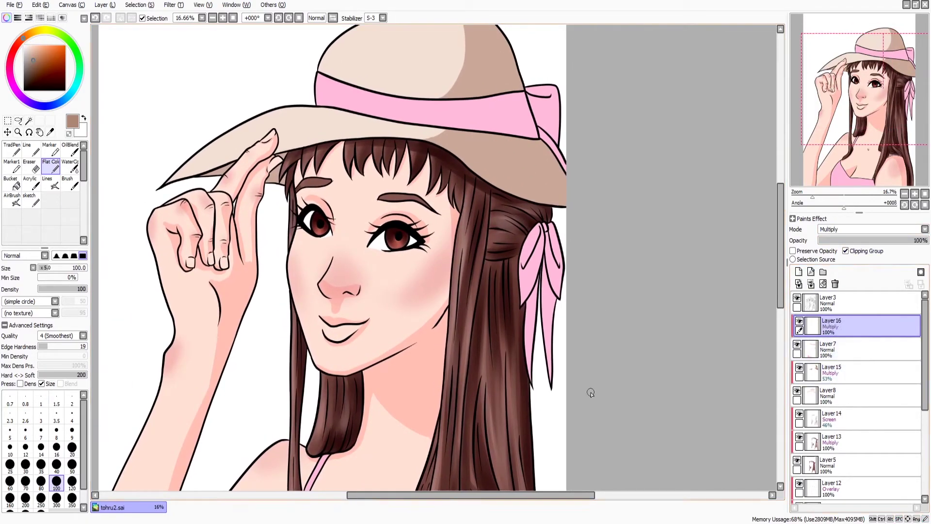
- Pick a darker pink and shade the hat band and the bow's top edge
left_click(454, 104, "alt")
mouse_move(453, 103)
left_mouse_down()
mouse_move(451, 125)
mouse_move(504, 99)
mouse_move(519, 115)
left_mouse_up()
key("bracketright")
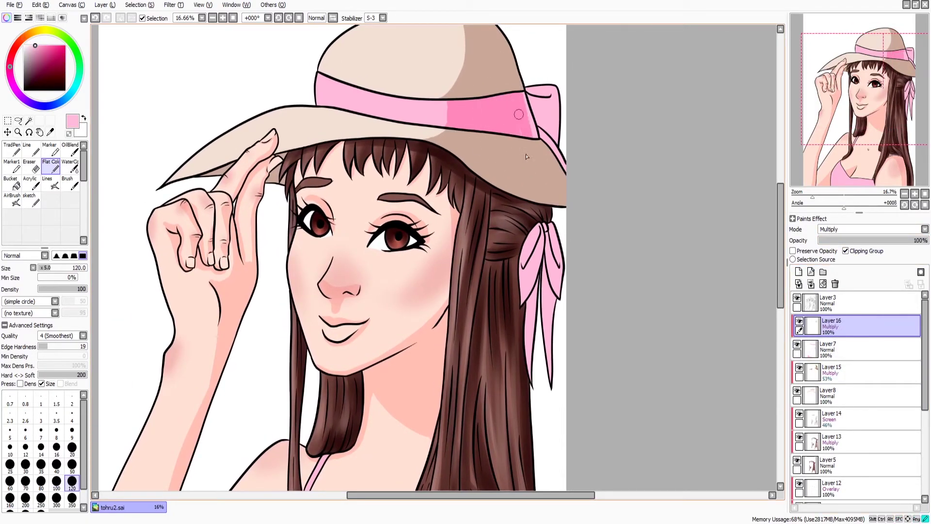
left_click_drag(443, 121, 446, 104)
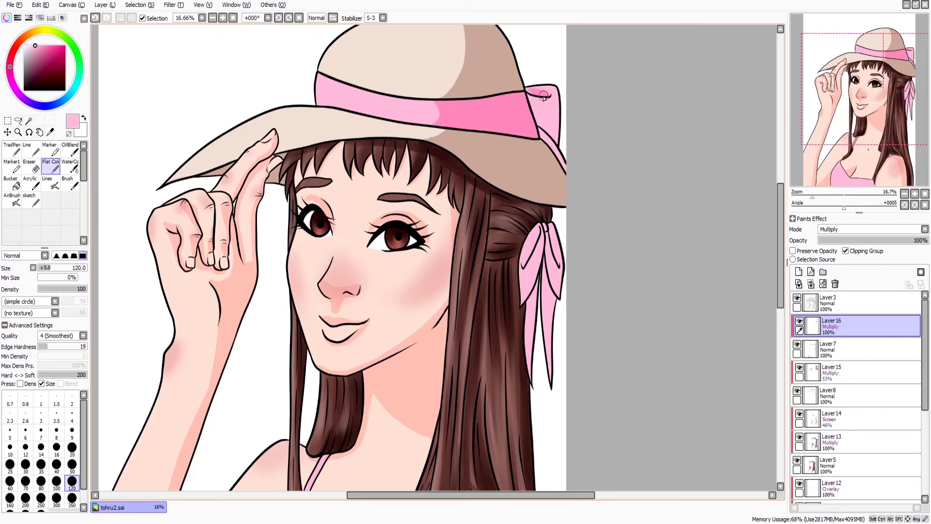
left_click_drag(544, 96, 545, 101)
- Shade the hair ribbon strands and the lower-left of the pink top in darker pink
left_click_drag(551, 251, 556, 274)
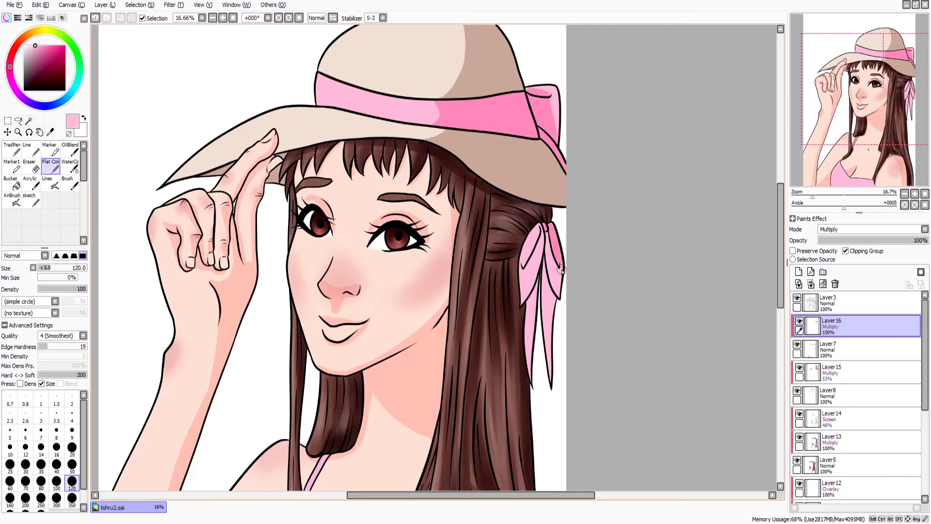
mouse_move(541, 232)
left_mouse_down()
mouse_move(526, 296)
mouse_move(529, 262)
mouse_move(553, 310)
left_mouse_up()
key("bracketleft")
key("bracketleft")
key("bracketleft")
key("bracketleft")
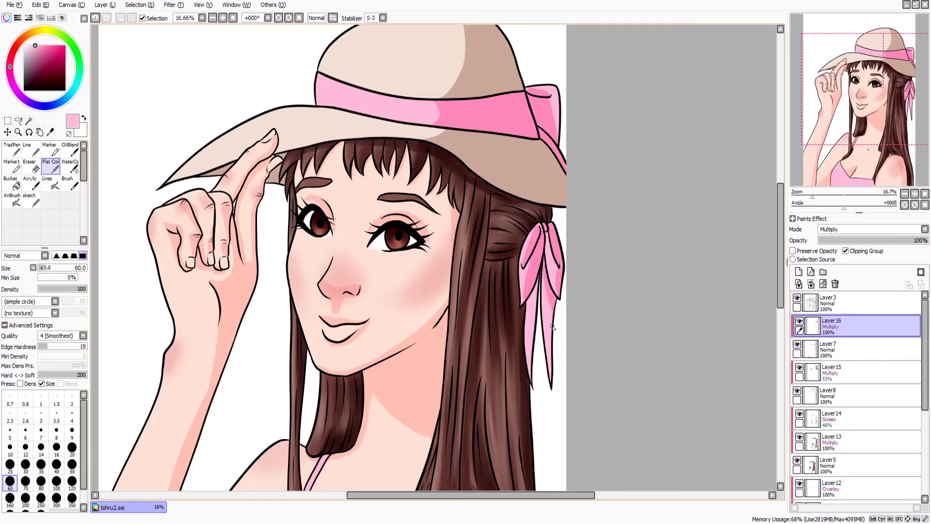
left_click_drag(550, 361, 550, 335)
left_click_drag(540, 283, 533, 334)
scroll(514, 309, "down", 5)
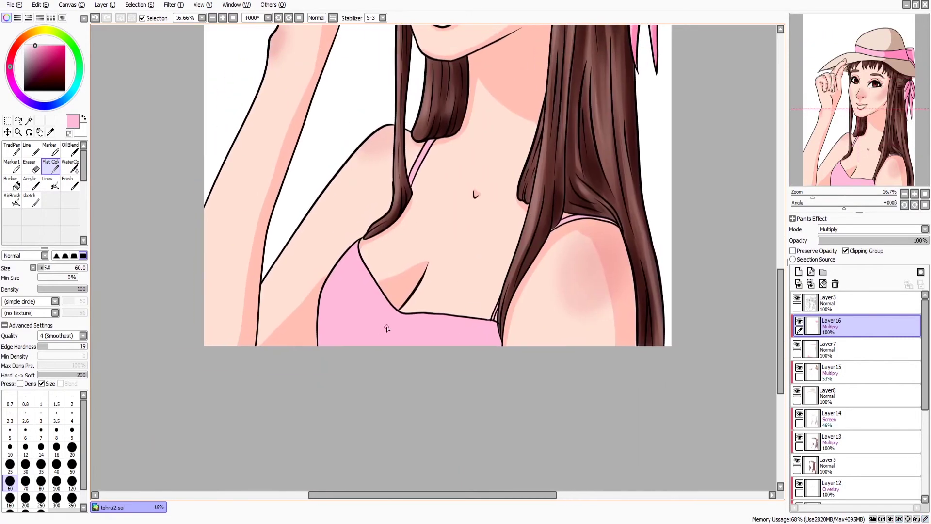
mouse_move(321, 299)
left_mouse_down()
mouse_move(374, 345)
mouse_move(335, 347)
mouse_move(359, 341)
left_mouse_up()
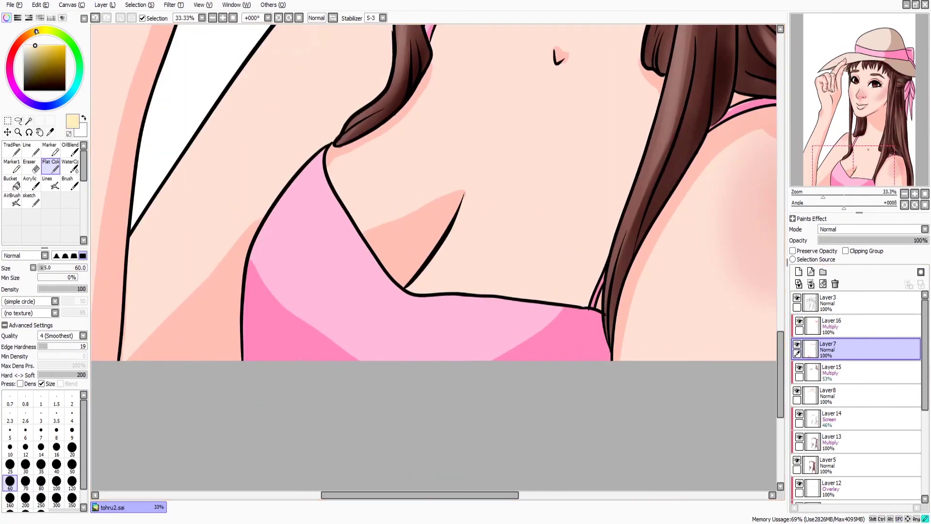
- Paint yellow flower petals across the pink top with a size-40 Flat Color brush
key("bracketleft")
key("bracketleft")
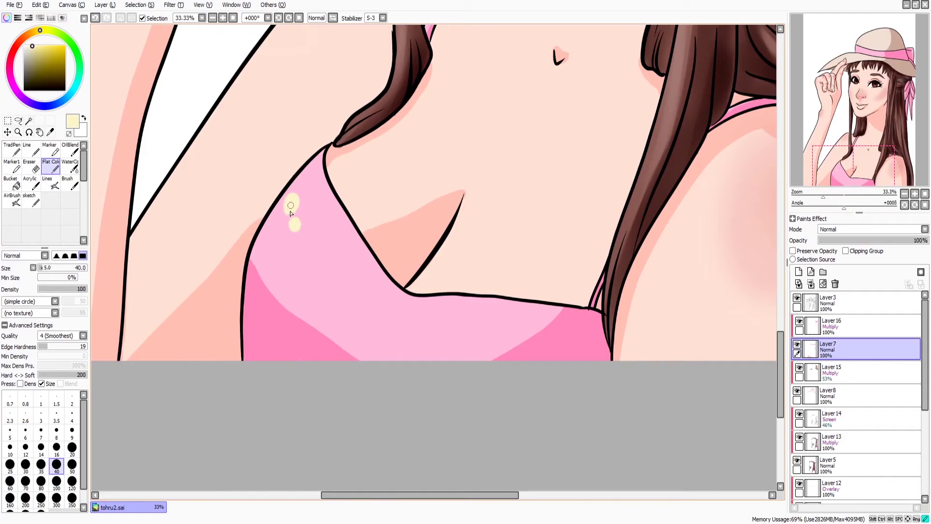
left_click_drag(290, 206, 291, 214)
left_click_drag(310, 214, 307, 219)
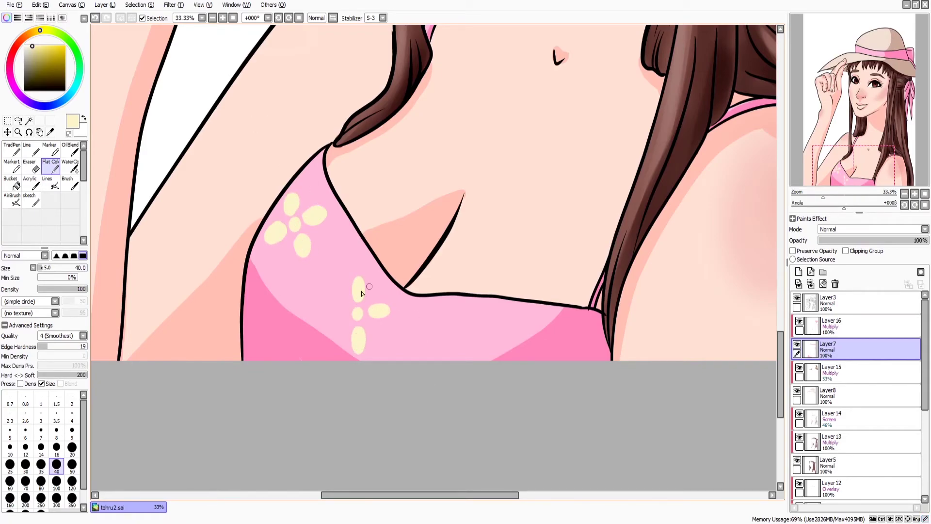
left_click_drag(326, 316, 345, 313)
left_click_drag(491, 335, 510, 333)
left_click_drag(466, 335, 463, 337)
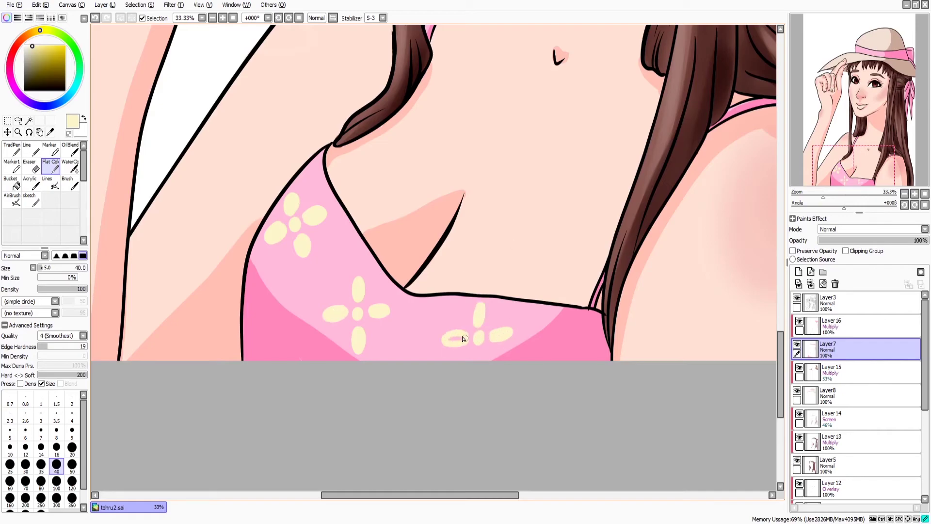
left_click_drag(584, 313, 573, 347)
- Enlarge the brush to 50 and paint petals of another flower on the top
key("bracketright")
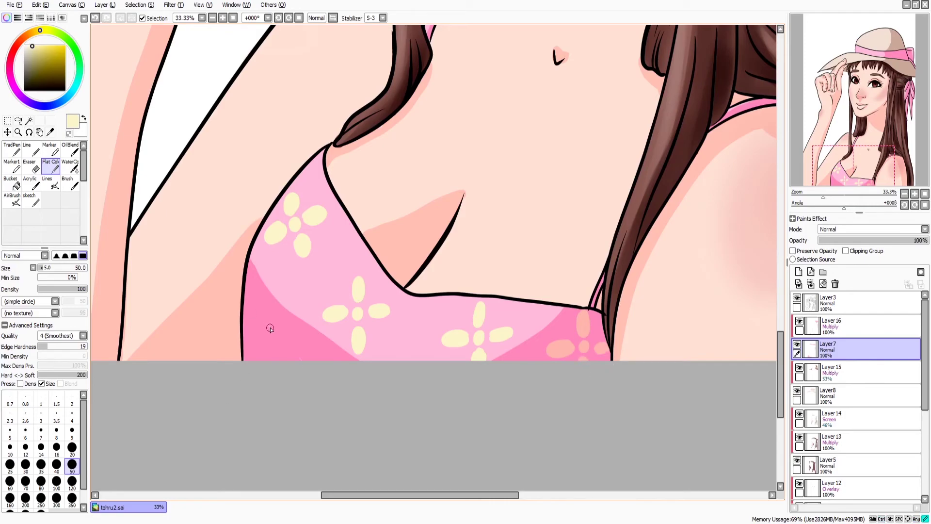
left_click_drag(267, 335, 272, 328)
left_click_drag(276, 319, 287, 300)
left_click_drag(283, 338, 302, 334)
left_click_drag(264, 358, 271, 345)
- Paint small yellow flowers with petals and a centre dot along the hat band
scroll(431, 439, "up", 3)
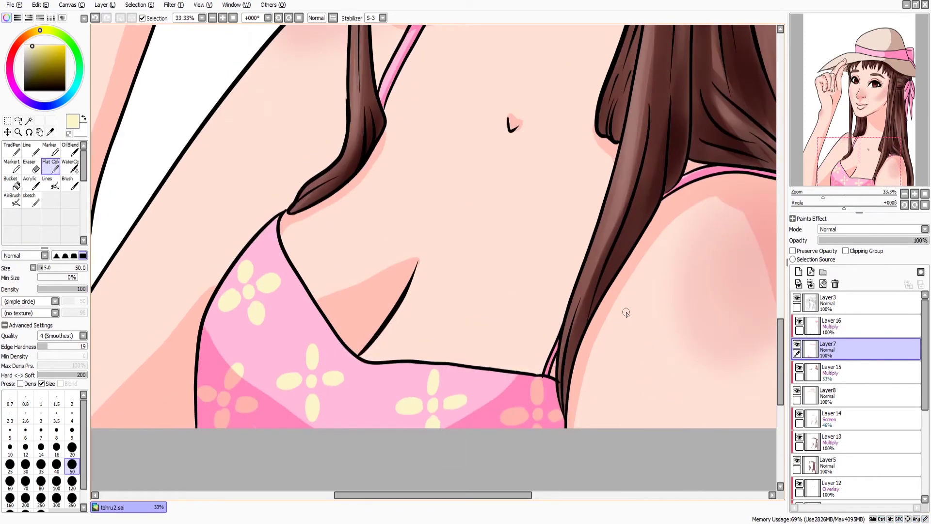
scroll(624, 312, "up", 10)
scroll(511, 426, "up", 5)
left_click_drag(355, 121, 355, 131)
left_click(353, 147)
left_click_drag(353, 163, 352, 168)
left_click_drag(365, 150, 374, 150)
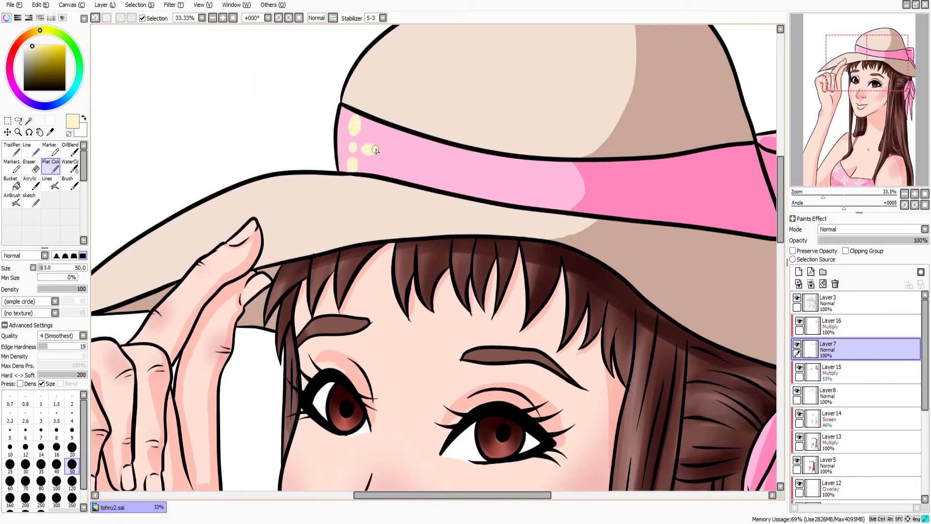
left_click_drag(432, 163, 443, 164)
left_click_drag(418, 173, 419, 180)
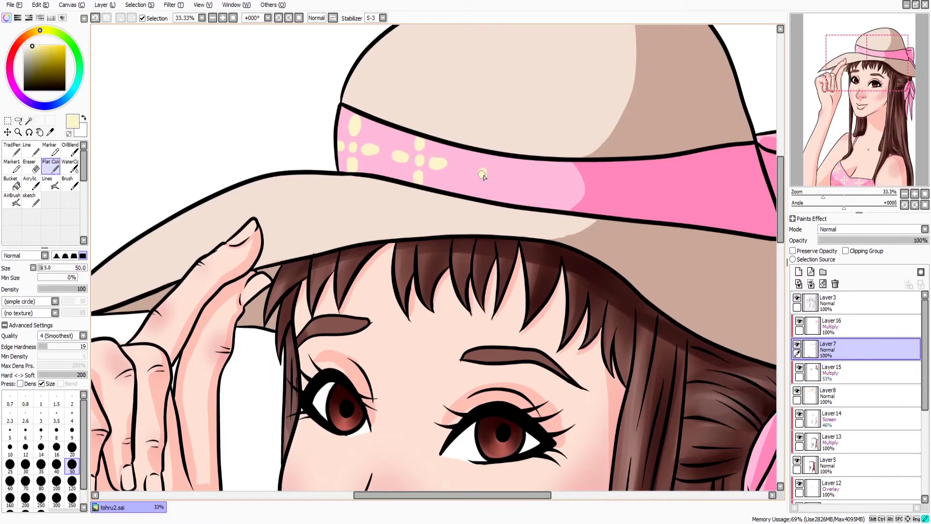
left_click_drag(580, 186, 586, 186)
mouse_move(553, 194)
left_mouse_down()
mouse_move(553, 205)
mouse_move(552, 175)
left_mouse_up()
- Add yellow flowers on the band's dark pink part and near the bow
scroll(608, 186, "right", 5)
left_click_drag(576, 184, 589, 182)
left_click_drag(560, 209, 563, 225)
left_click_drag(528, 193, 541, 192)
scroll(603, 181, "right", 2)
scroll(604, 181, "down", 1)
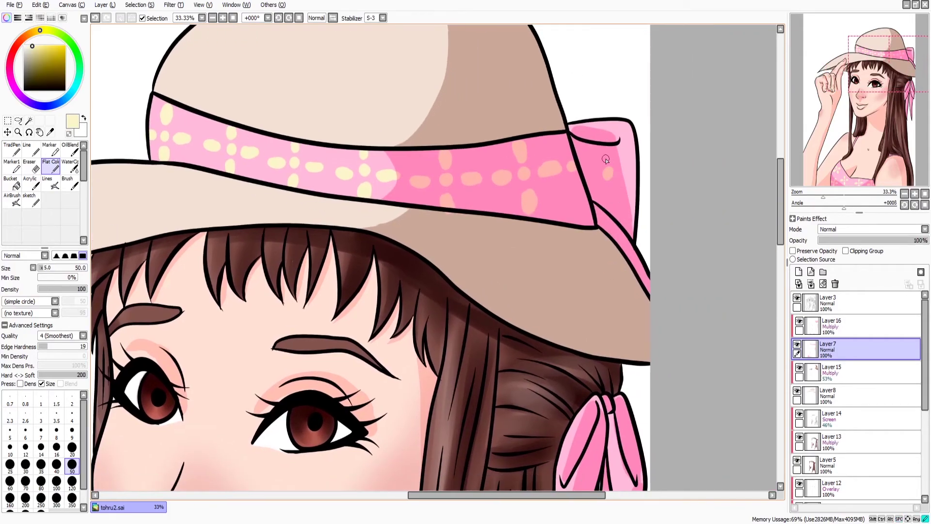
left_click_drag(606, 148, 606, 161)
left_click_drag(618, 176, 630, 175)
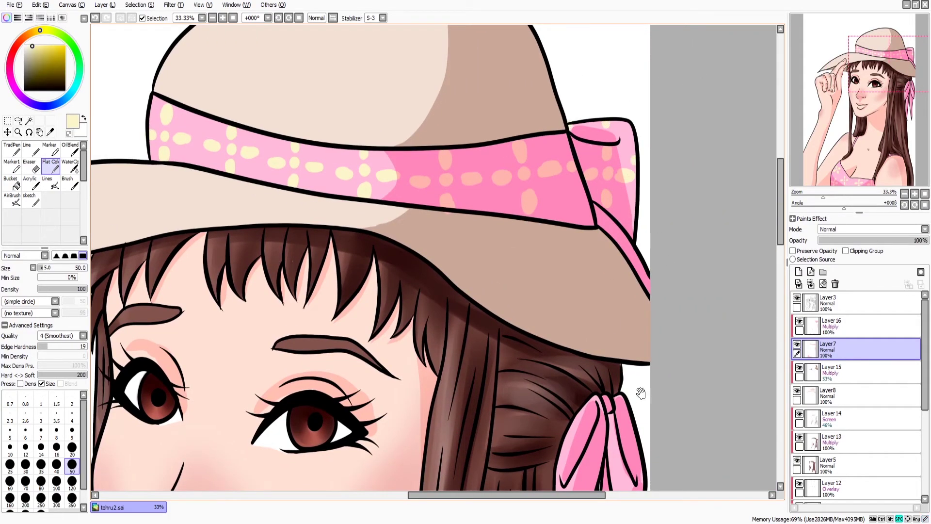
scroll(640, 393, "down", 1)
scroll(532, 323, "down", 1)
scroll(610, 427, "down", 2)
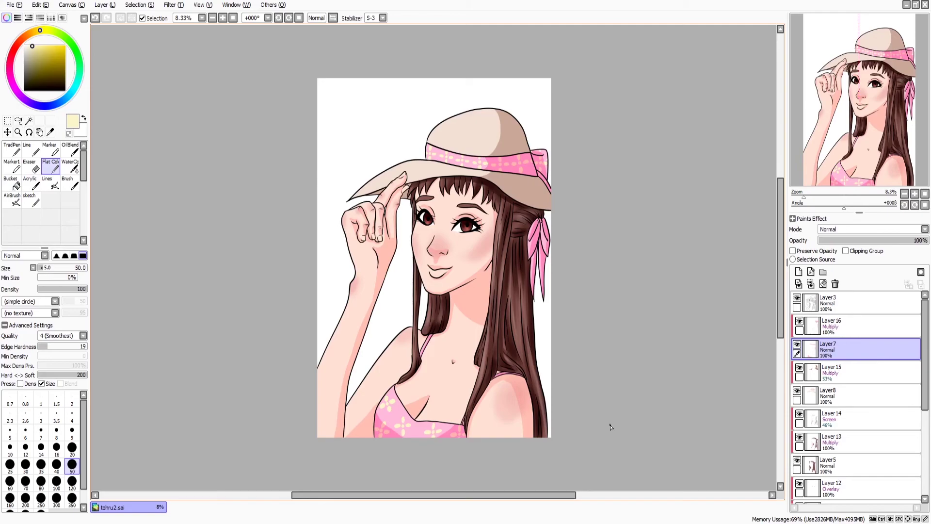
- On a new top layer, dot a white eye highlight with a size-30 Lines brush
left_click(854, 304)
left_click(798, 272)
left_click(51, 184)
left_click(57, 447)
scroll(465, 202, "up", 5)
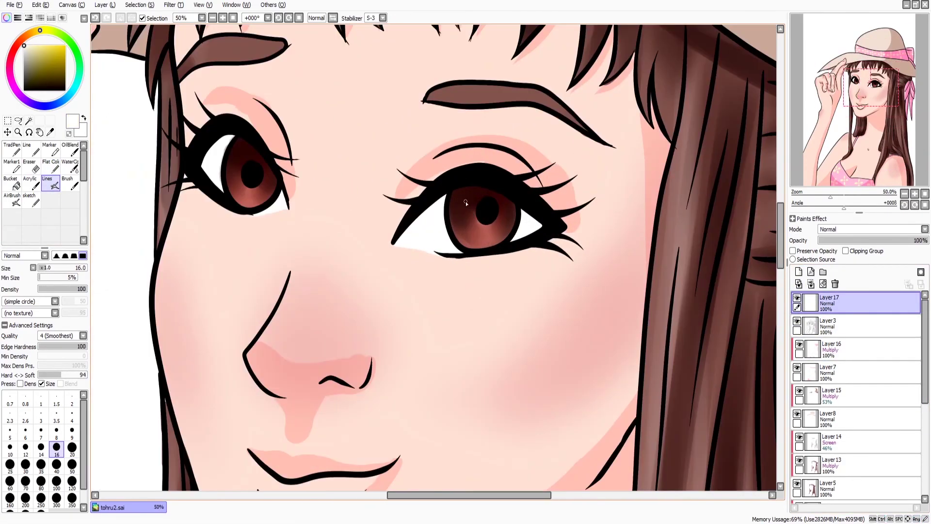
key("bracketright")
key("bracketright")
key("bracketright")
left_click(464, 196)
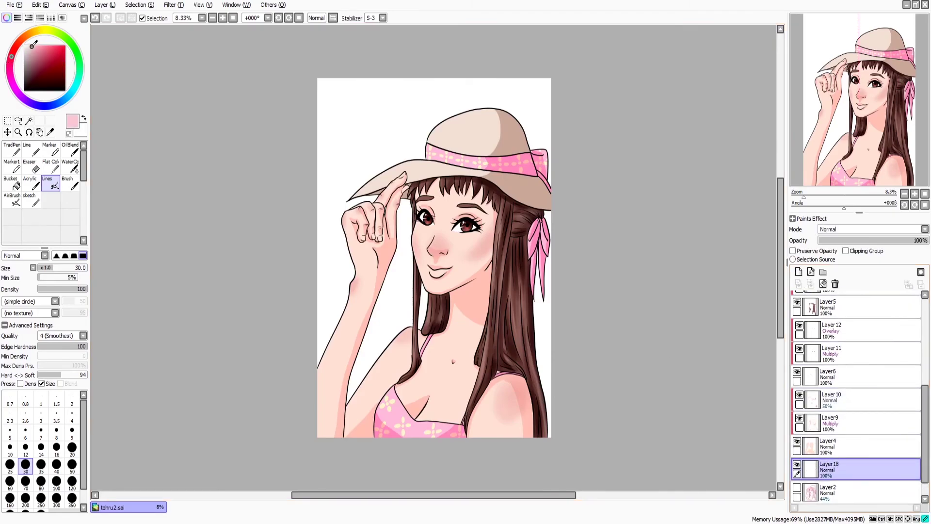
- Bucket-fill the background layer with a light pink
left_click(12, 184)
left_click(406, 112)
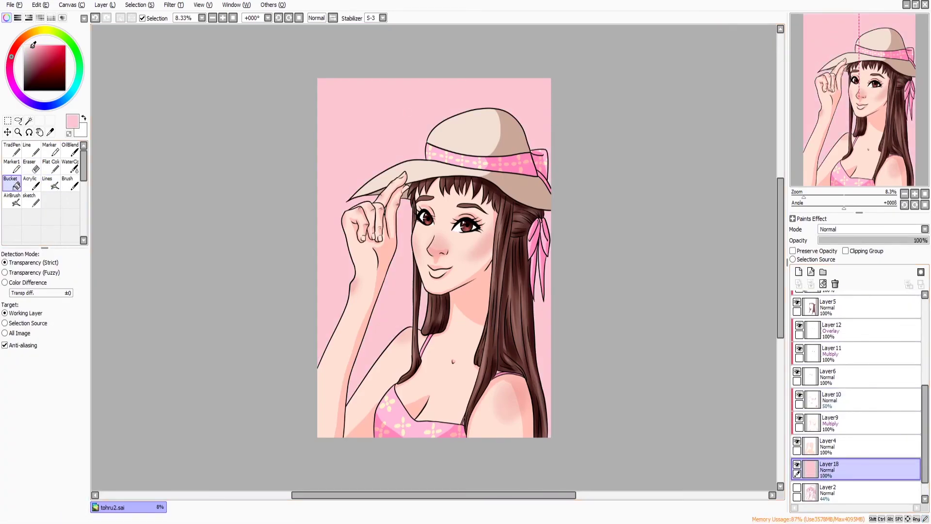
left_click(28, 48)
left_click(415, 139)
- Add a new layer above the background and set the Flat Color brush to white
key("ctrl+shift+n")
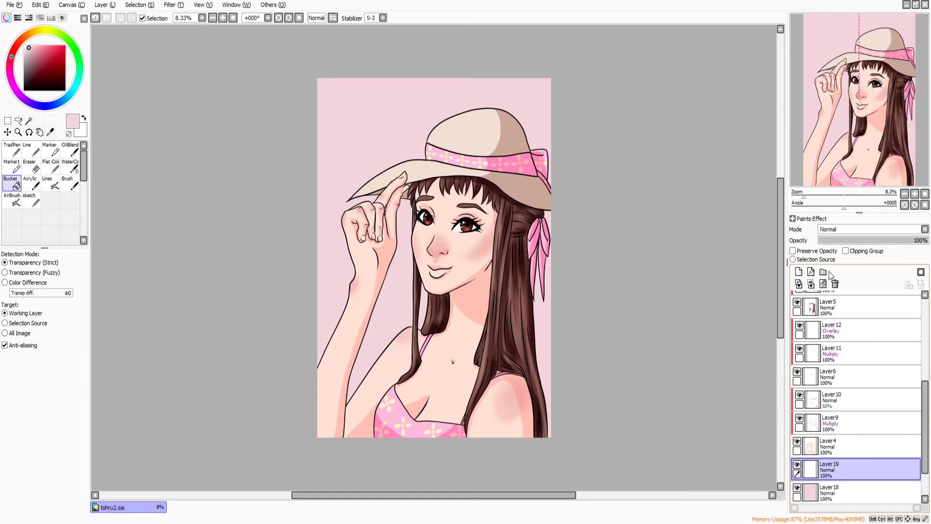
key("c")
key("x")
scroll(396, 117, "up", 1)
- Paint a white rice ball near the top-left with black eyes and an open mouth
scroll(395, 117, "up", 1)
key("bracketright")
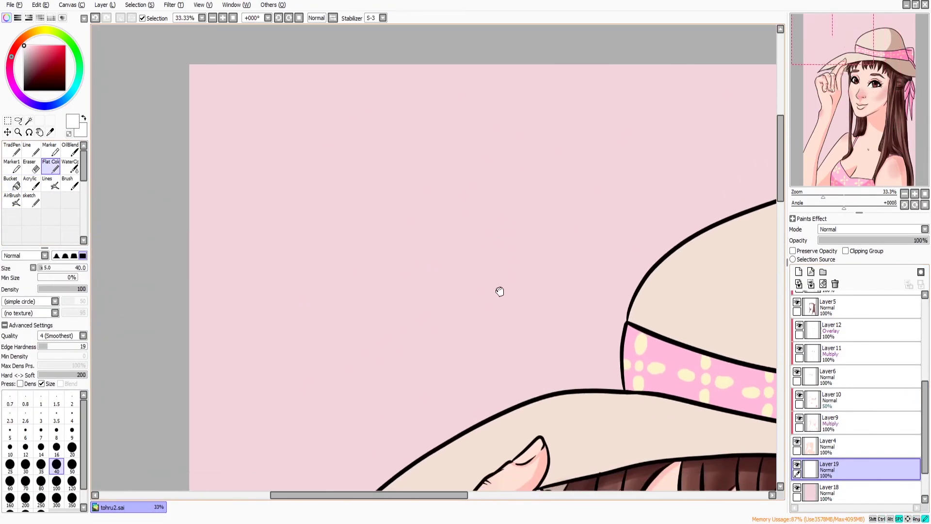
key("bracketright")
mouse_move(266, 110)
left_mouse_down()
mouse_move(293, 141)
mouse_move(261, 172)
left_mouse_up()
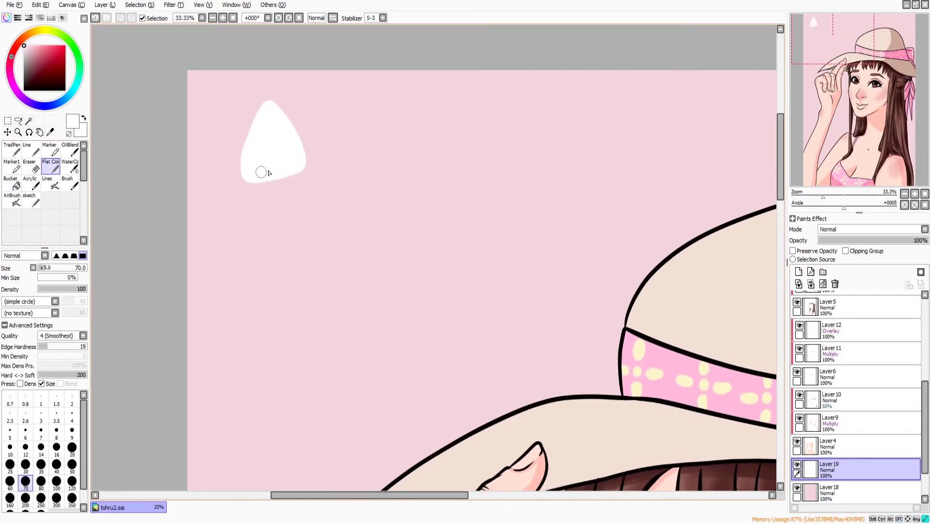
key("x")
key("bracketleft")
key("bracketleft")
key("bracketleft")
key("bracketleft")
key("bracketleft")
left_click(258, 139)
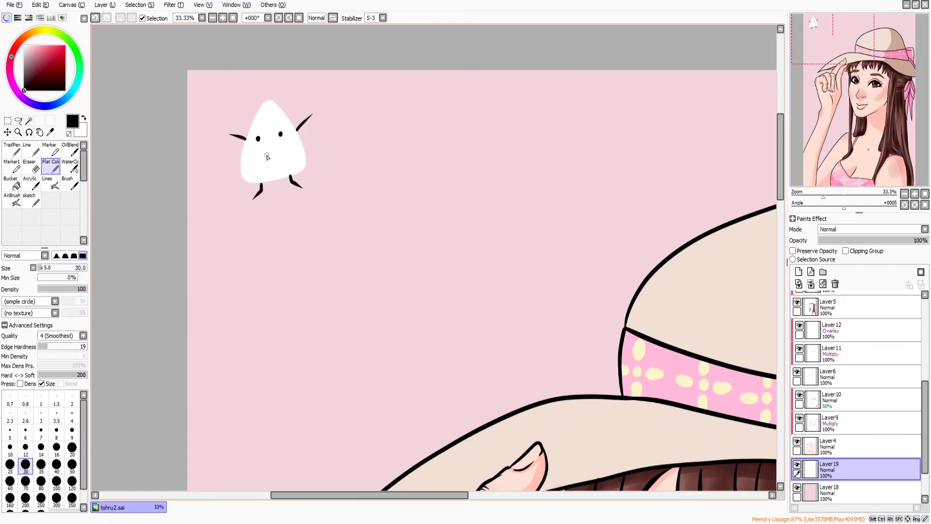
key("ctrl+z")
left_click_drag(267, 181, 272, 177)
- Add pink cheeks, then copy and paste the rice ball beside the original
left_click(46, 49)
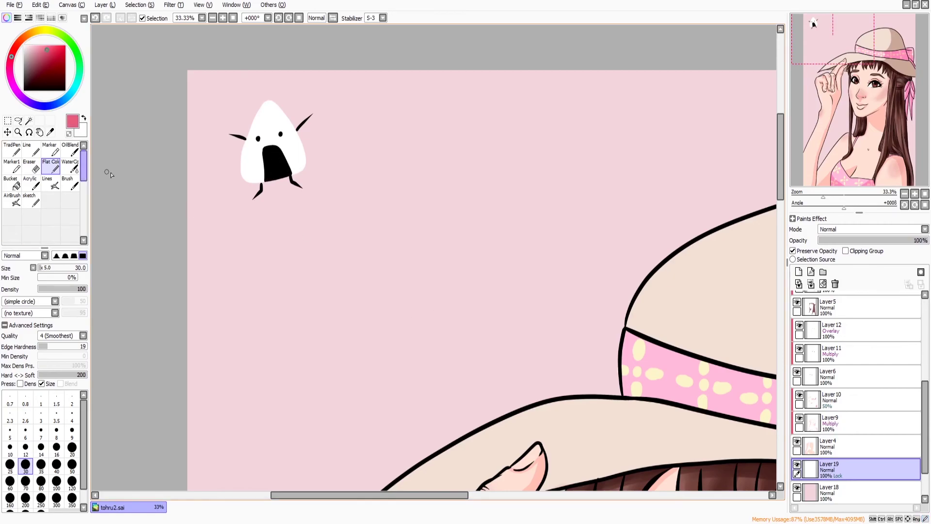
left_click_drag(188, 181, 194, 185)
key("ctrl+c")
key("ctrl+v")
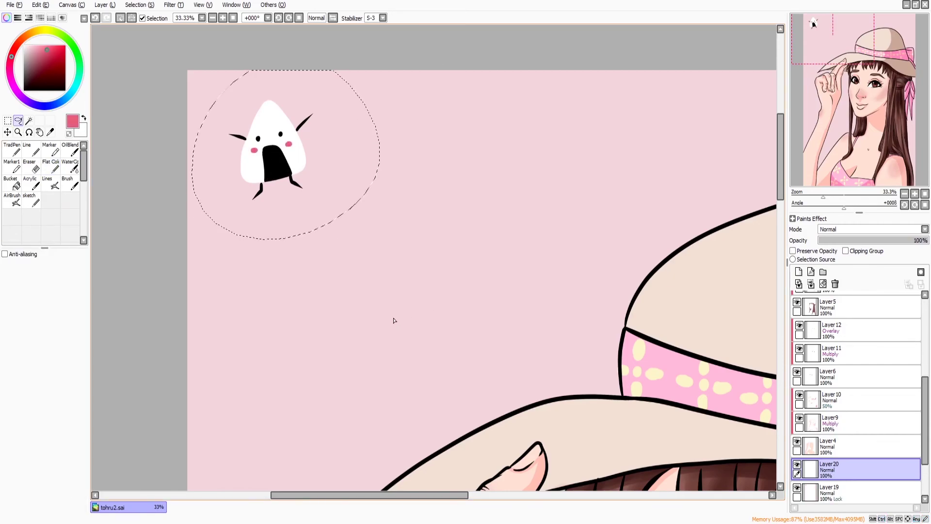
left_click_drag(272, 150, 493, 150)
scroll(401, 109, "down", 4)
left_click_drag(401, 108, 421, 113)
- Paste rice-ball copies along the top, lower left, below the hand and right edge
key("ctrl+v")
mouse_move(349, 141)
left_mouse_down()
mouse_move(387, 141)
mouse_move(389, 161)
mouse_move(438, 146)
left_mouse_up()
key("ctrl+v")
key("ctrl+v")
key("ctrl+v")
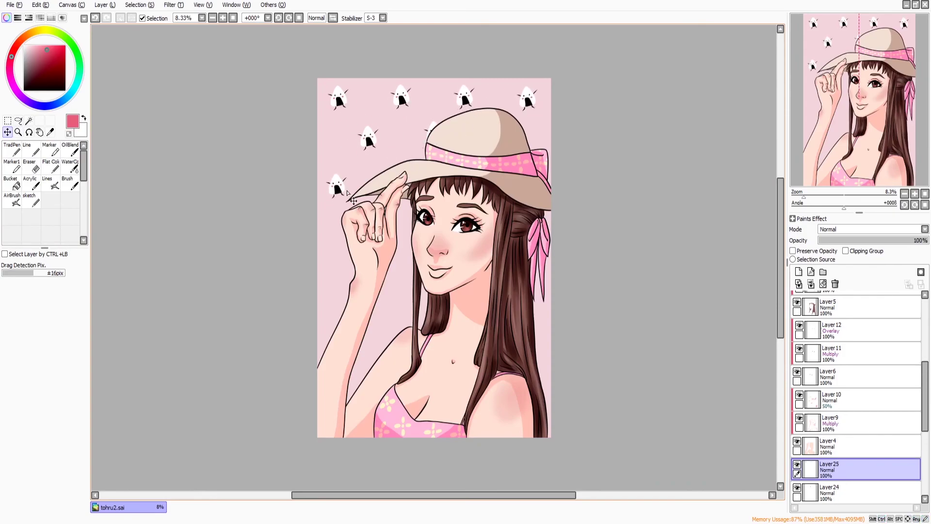
key("ctrl+v")
mouse_move(342, 104)
left_mouse_down()
mouse_move(340, 279)
mouse_move(406, 280)
left_mouse_up()
key("ctrl+v")
key("ctrl+v")
key("ctrl+v")
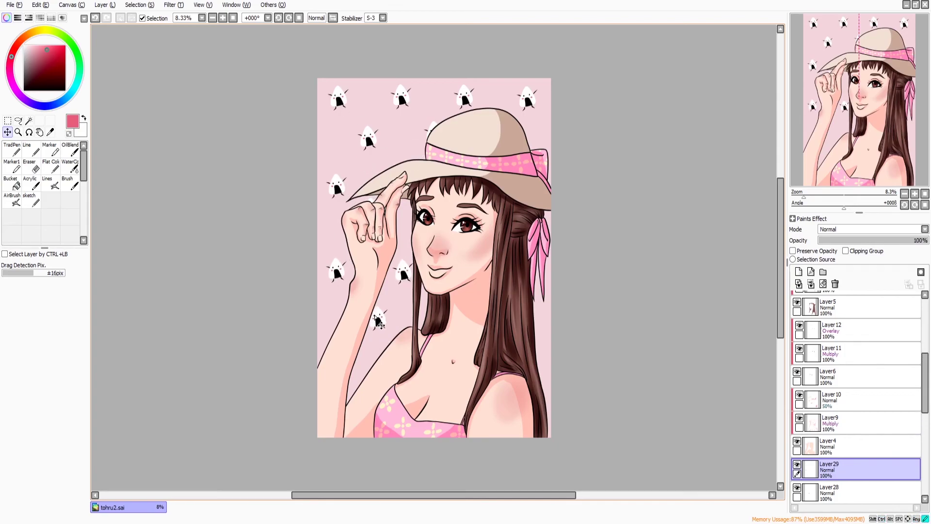
left_click_drag(345, 111, 384, 332)
key("ctrl+v")
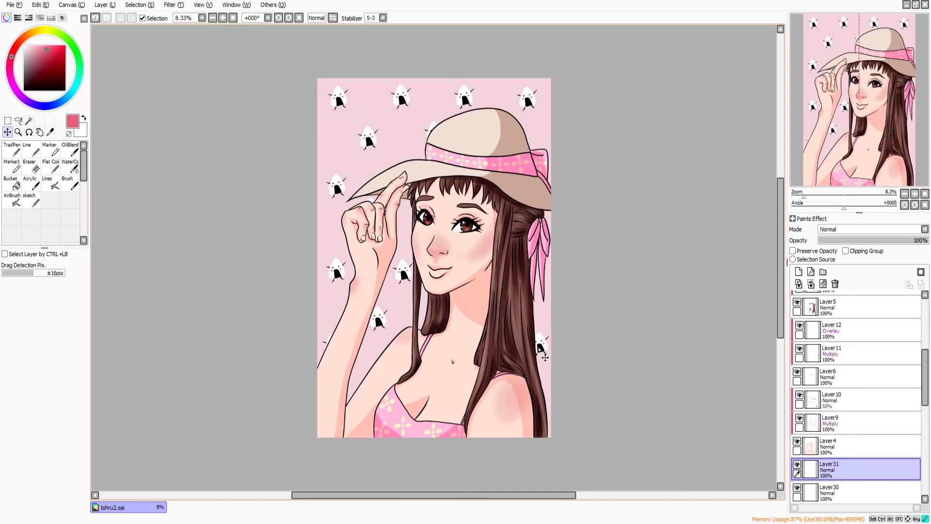
left_click_drag(374, 215, 541, 347)
key("ctrl+v")
left_click_drag(518, 292, 540, 285)
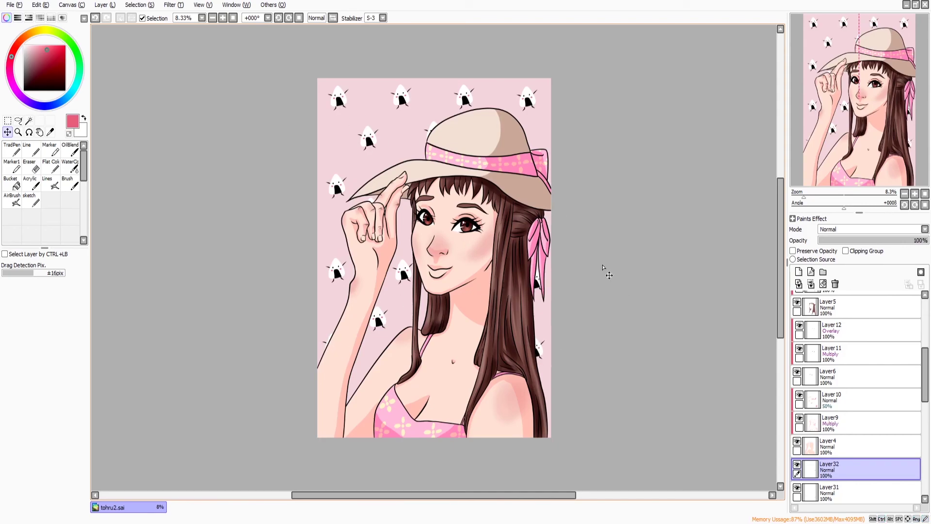
- Merge the rice-ball layers, fade them to 44% opacity, and save
left_click(811, 284)
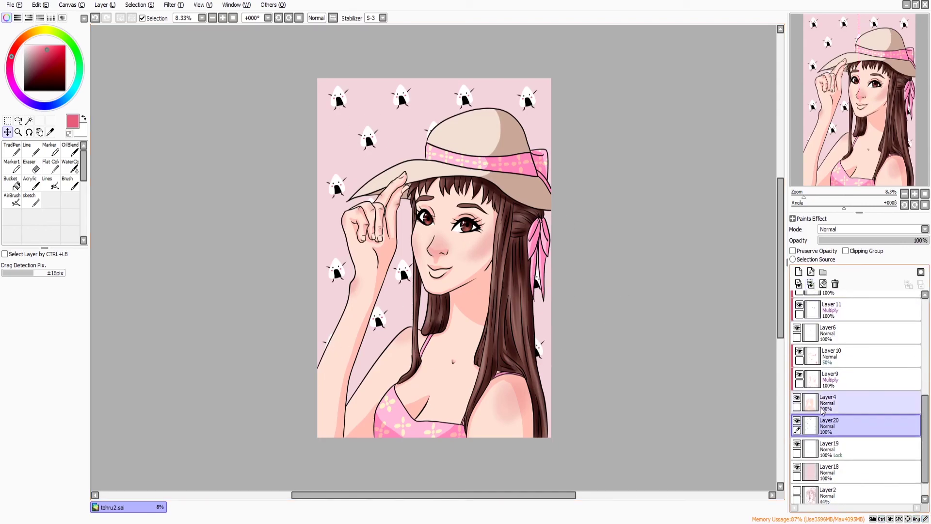
left_click(811, 284)
left_click_drag(914, 240, 867, 240)
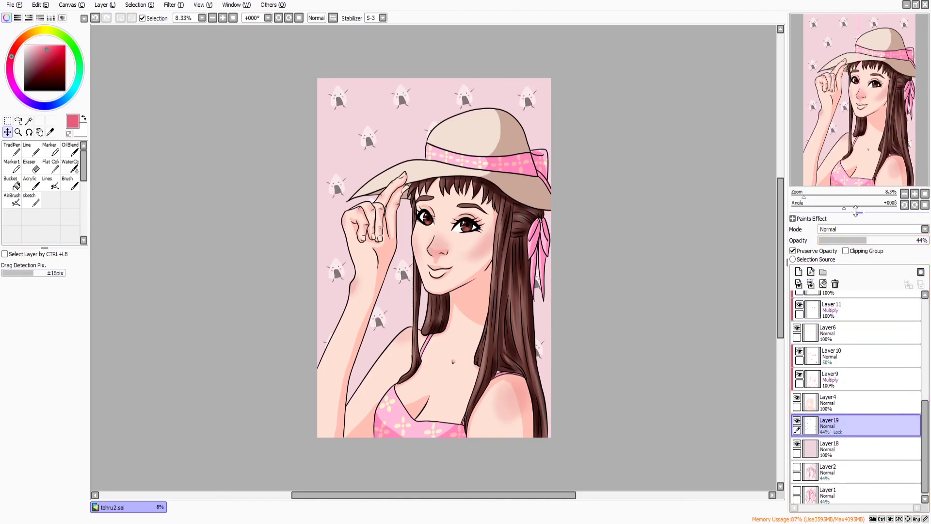
key("ctrl+s")
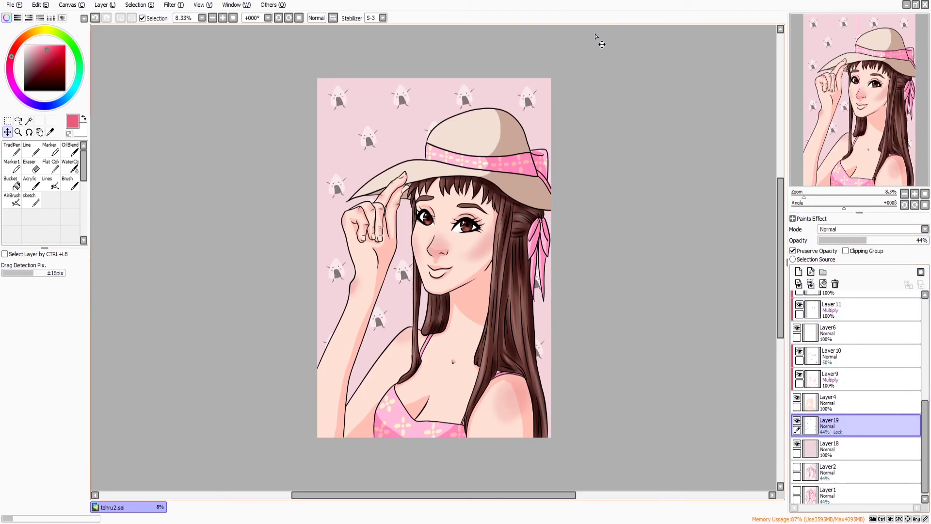